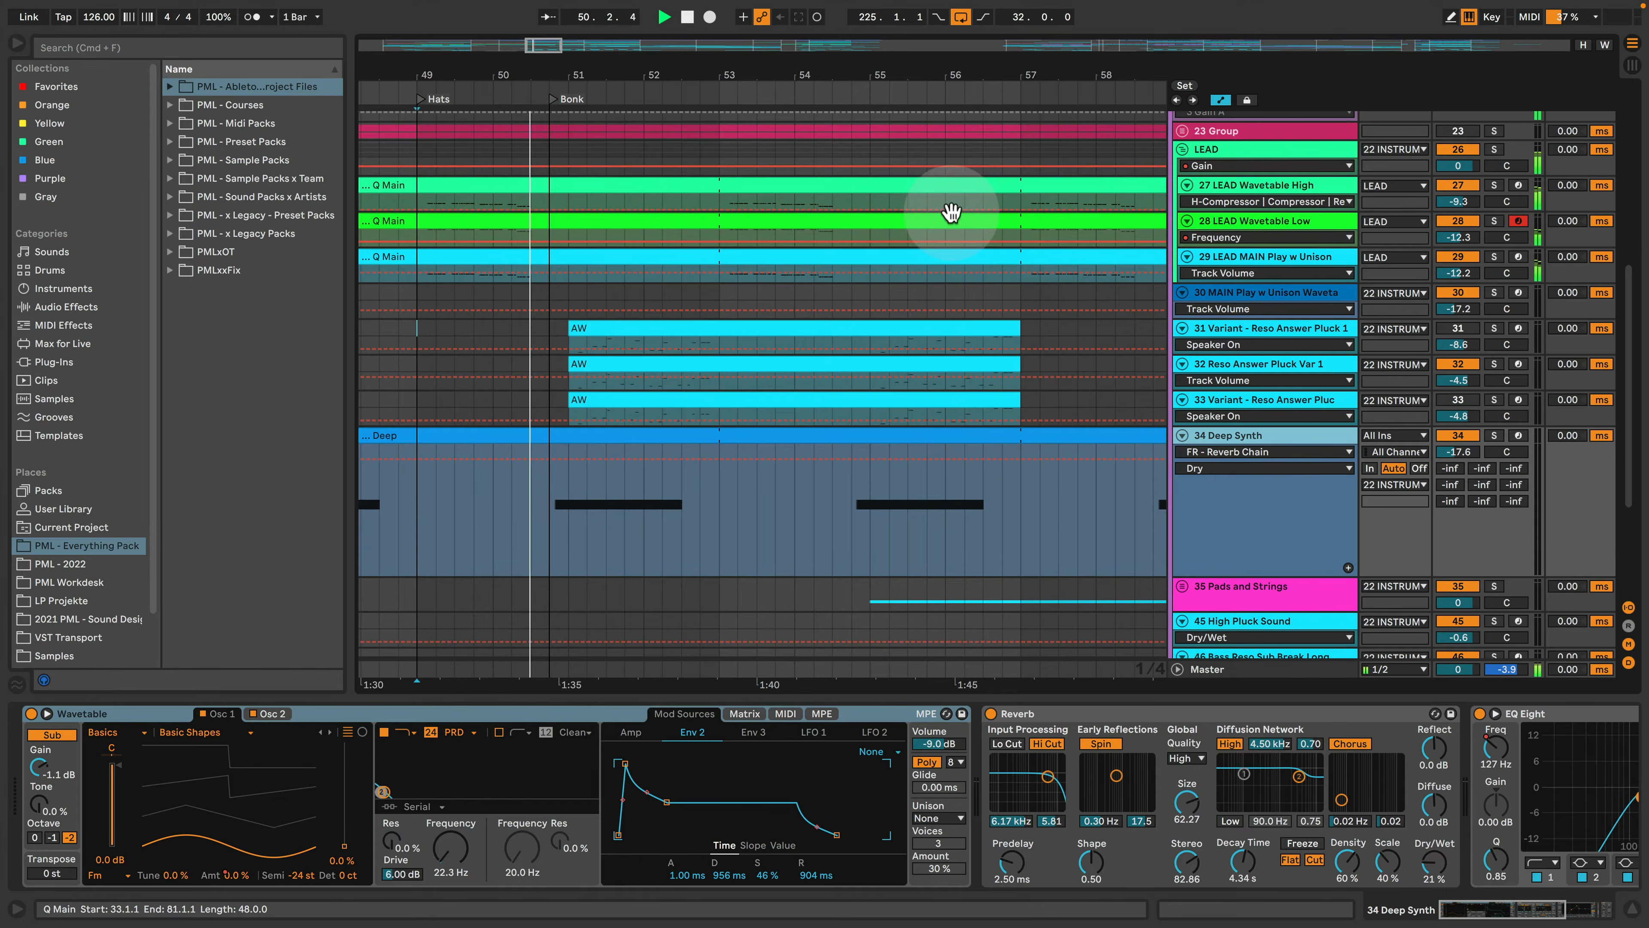
# - Solo the Reso Answer Pluck Var 1 track and listen to it from the Bonk marker
pyautogui.click(948, 208)
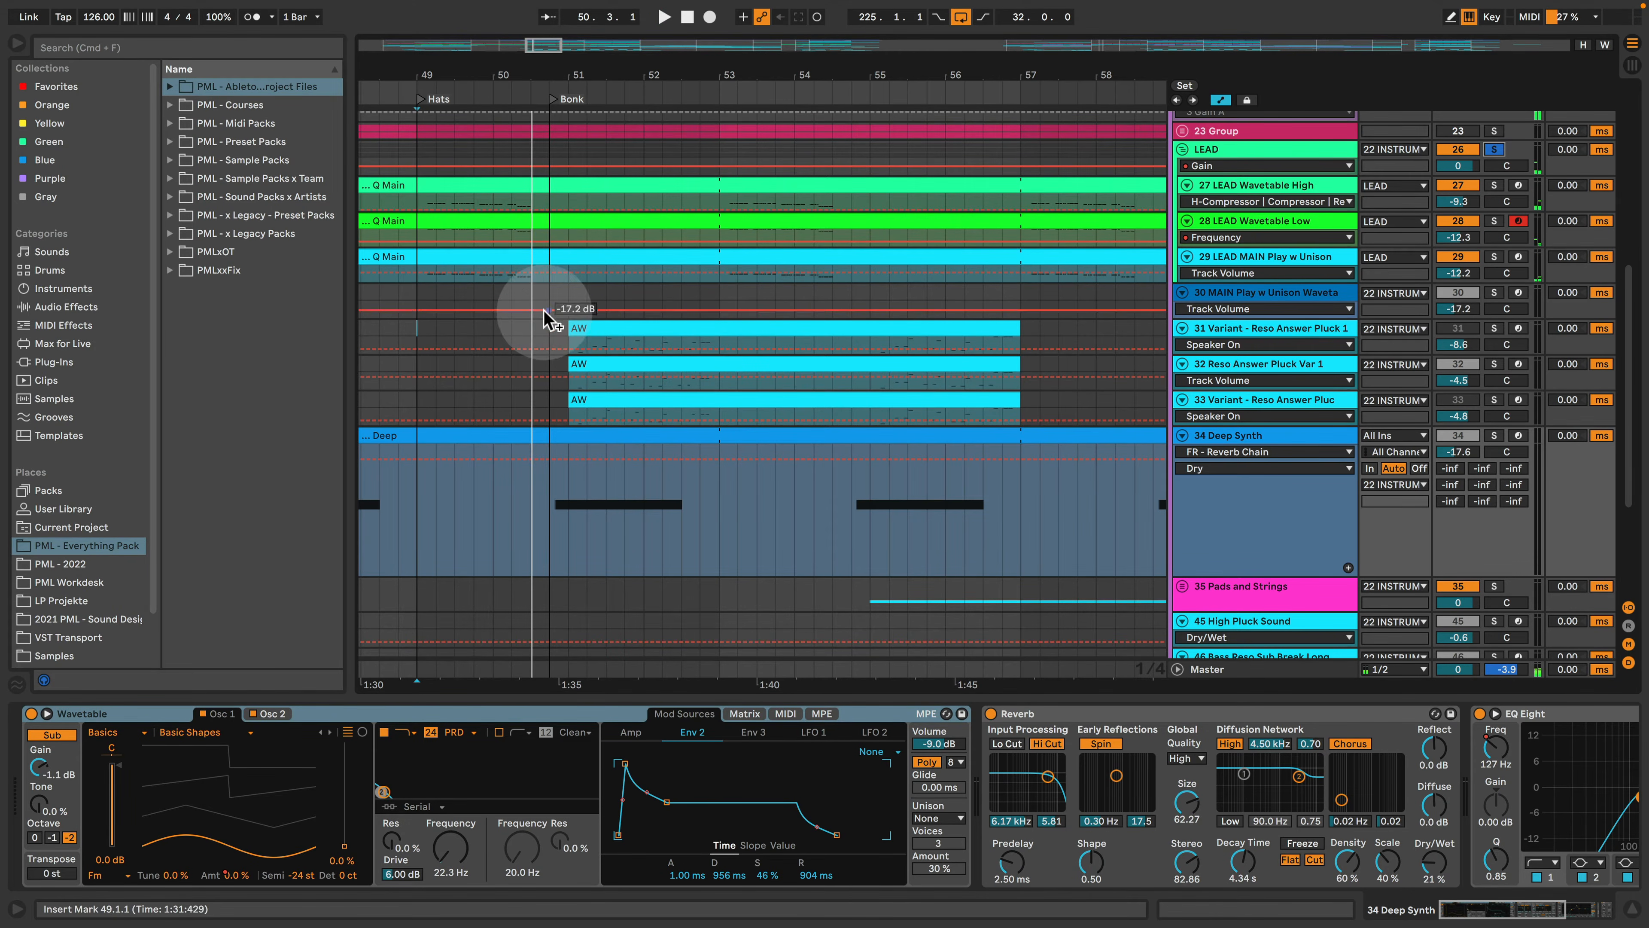
pyautogui.click(550, 328)
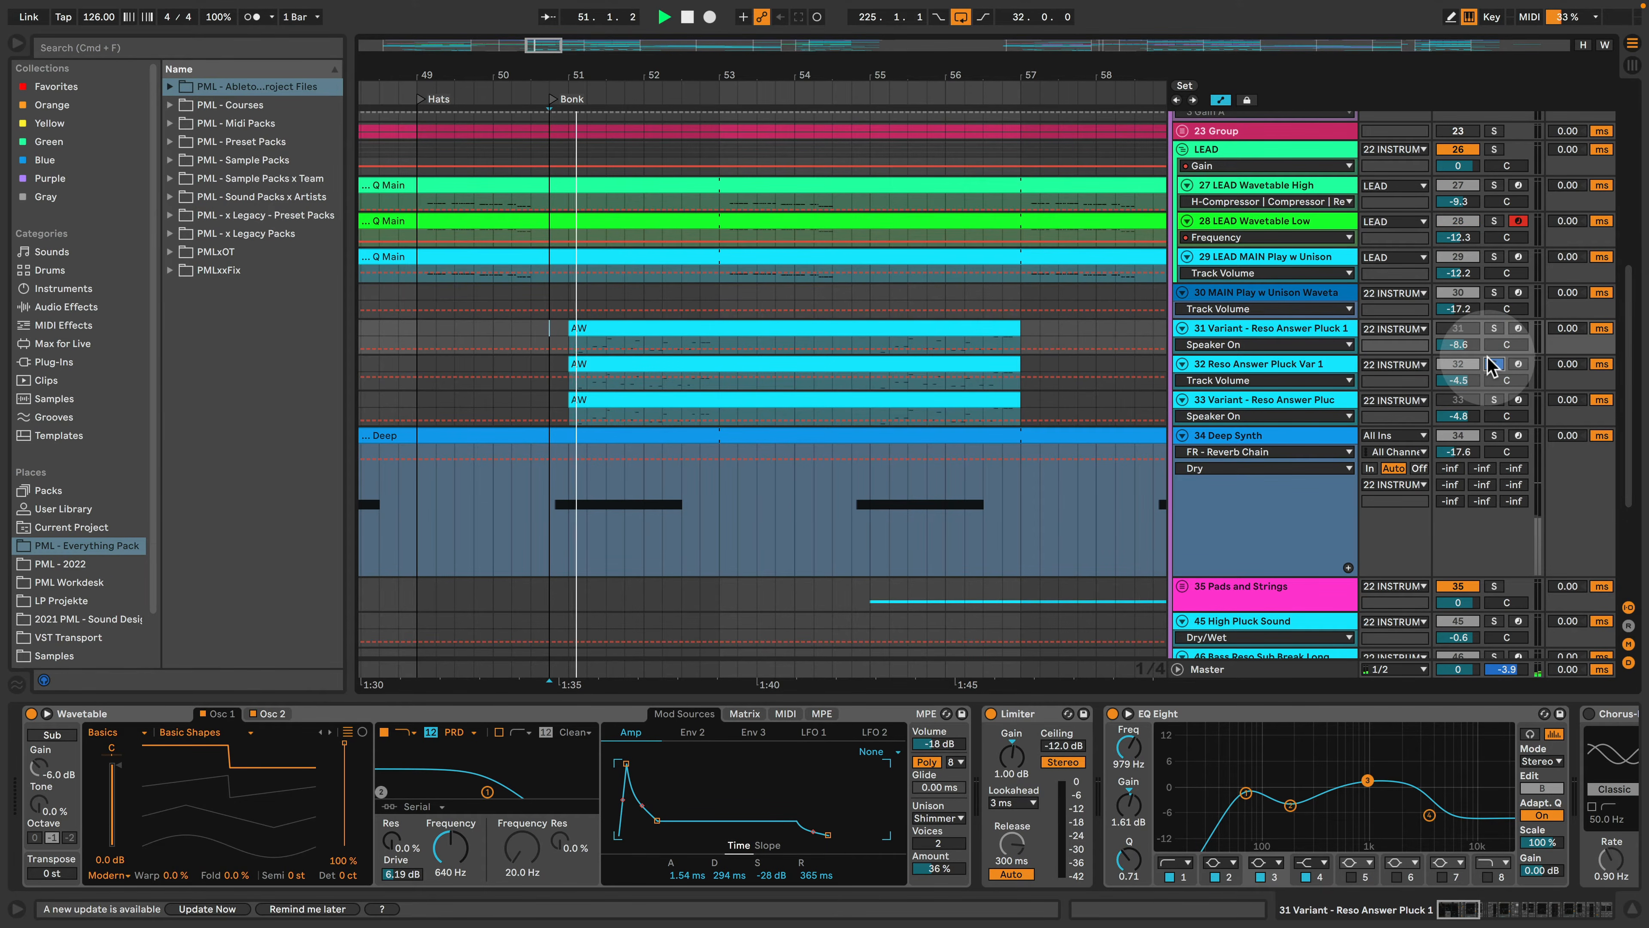
pyautogui.click(1274, 367)
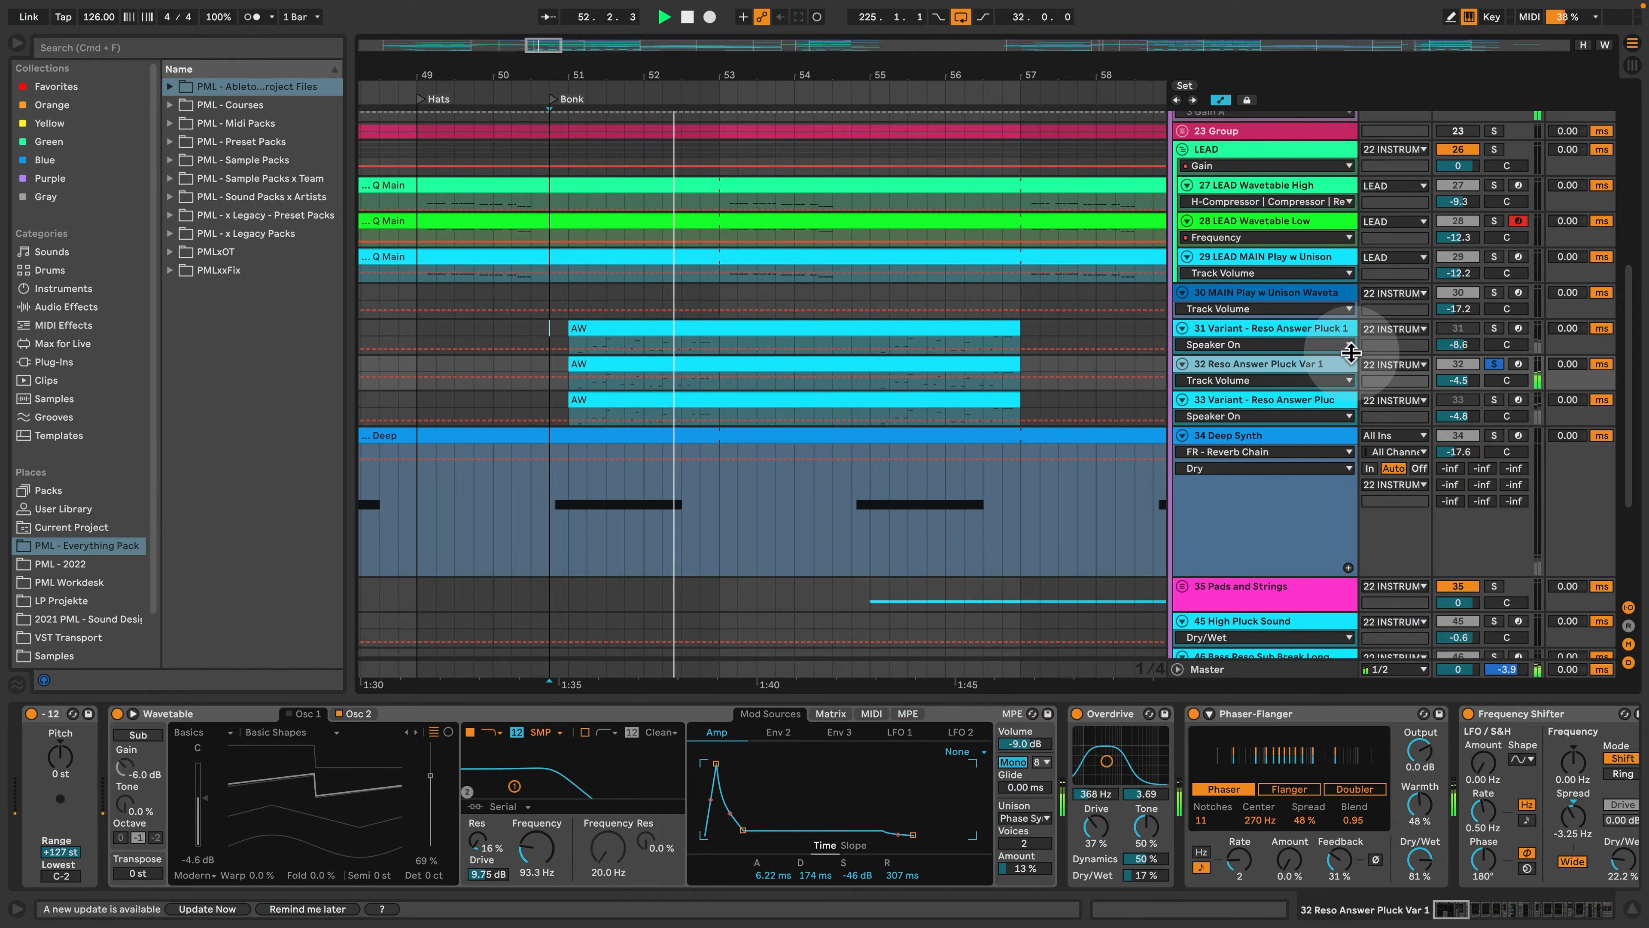
# - Solo the Deep Synth track and play it from the Bonk marker at 50.4
pyautogui.click(1310, 443)
pyautogui.click(1495, 435)
pyautogui.click(552, 497)
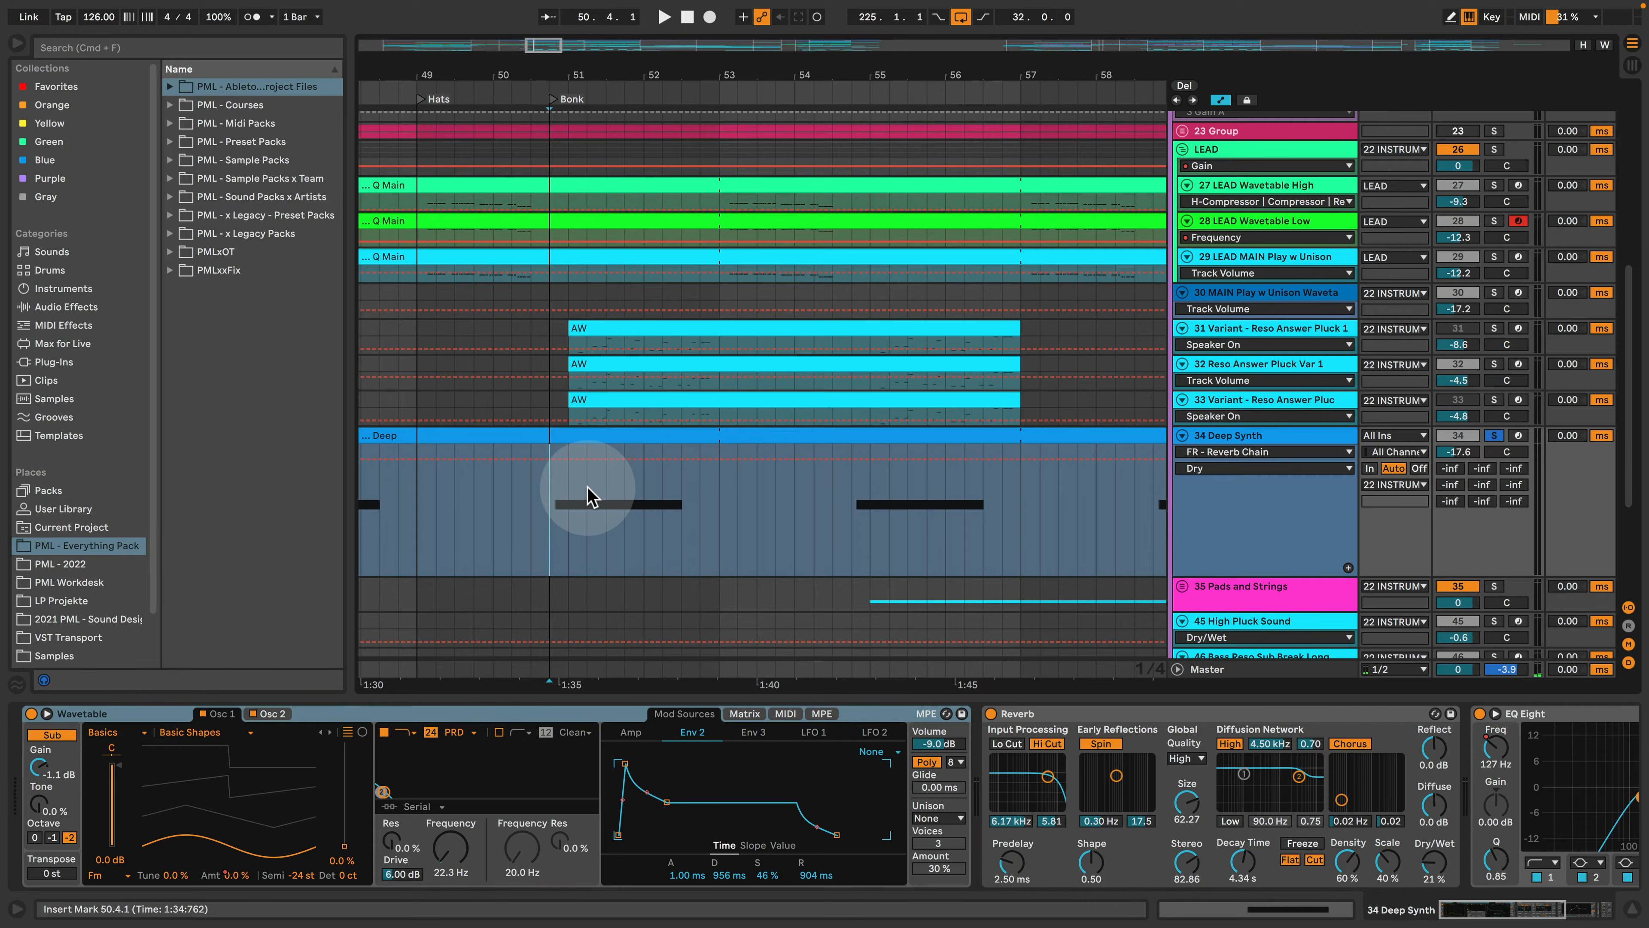
pyautogui.press('space')
pyautogui.press('space')
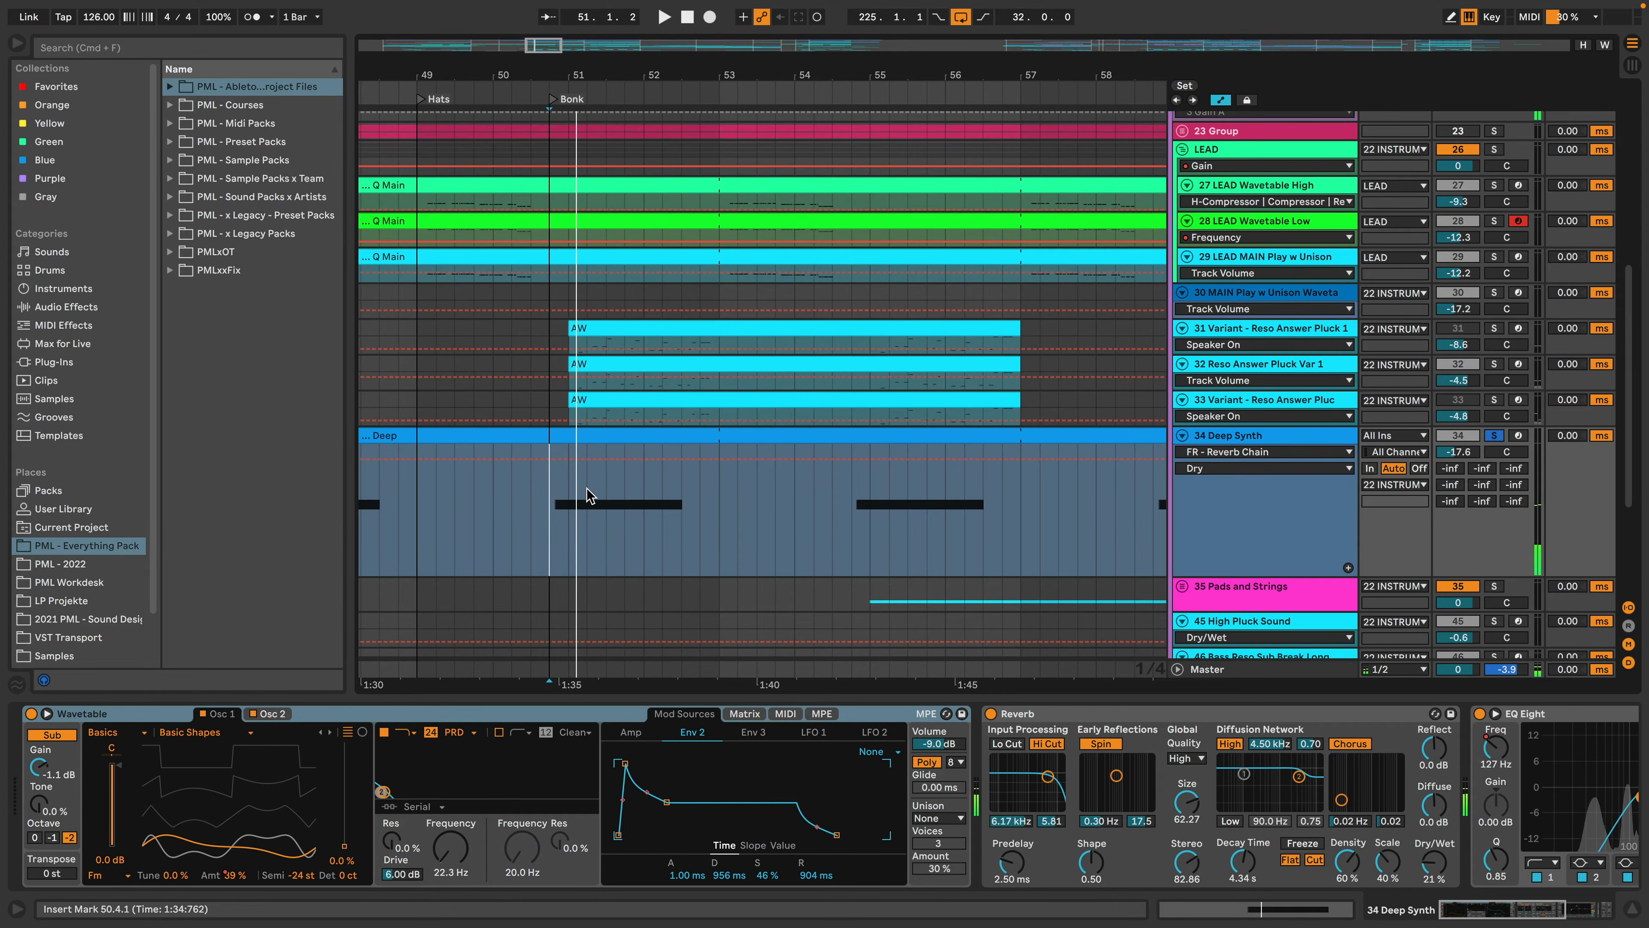
# - Duplicate the Deep Synth track and solo the empty copy below it
pyautogui.rightClick(1247, 442)
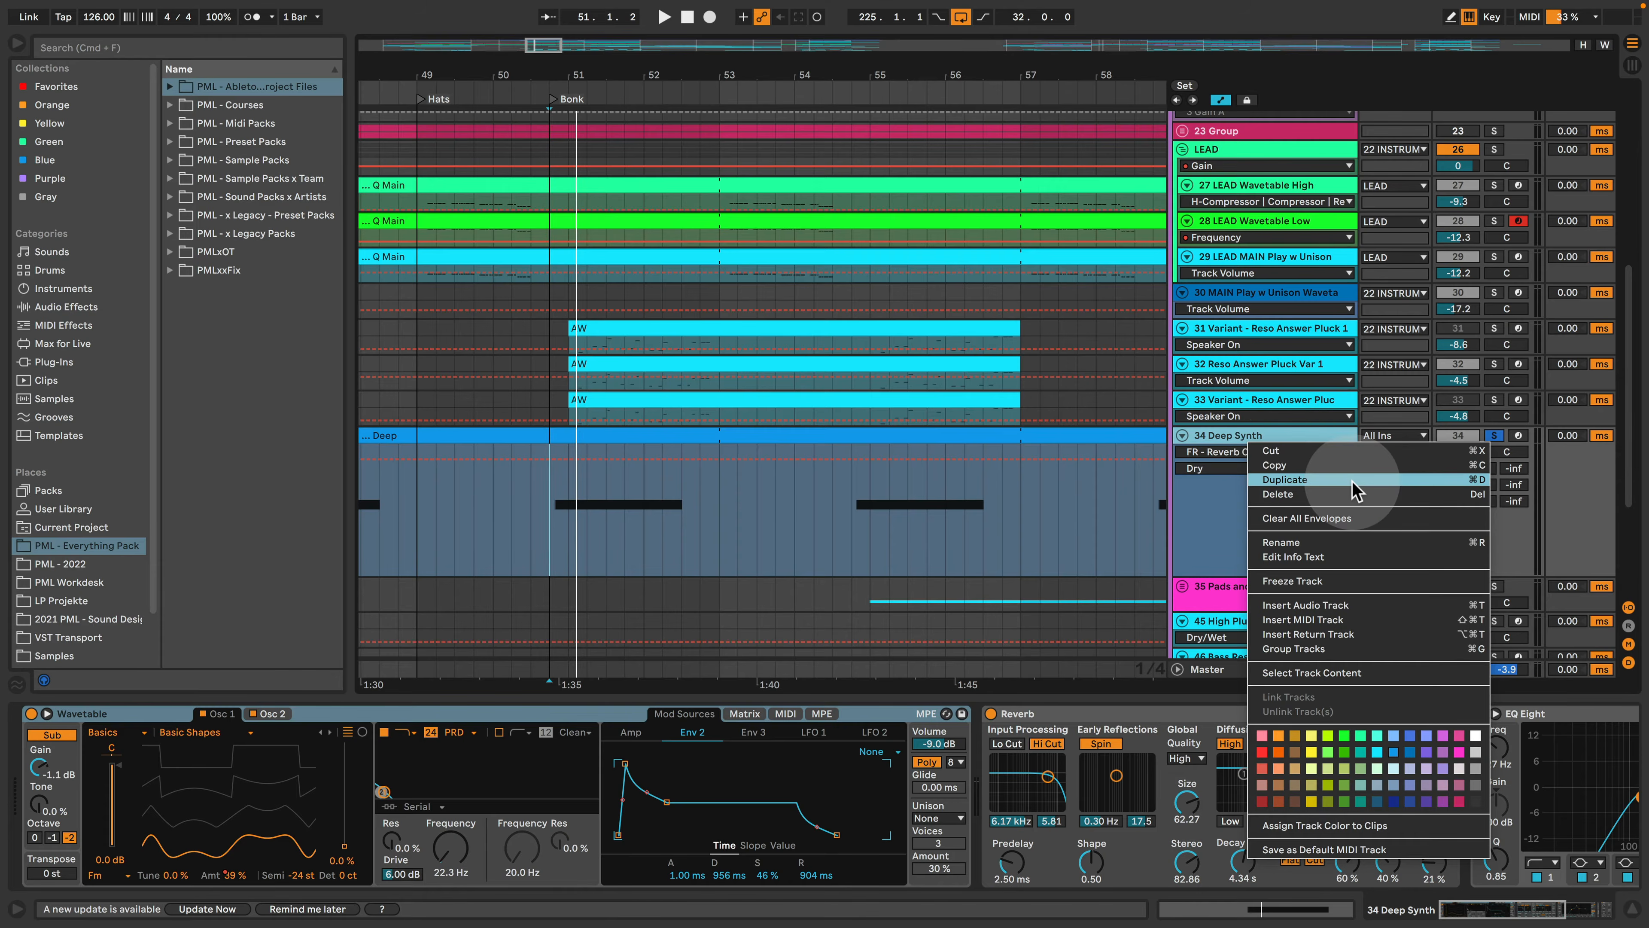
pyautogui.click(1353, 487)
pyautogui.scroll(-2, 1186, 553)
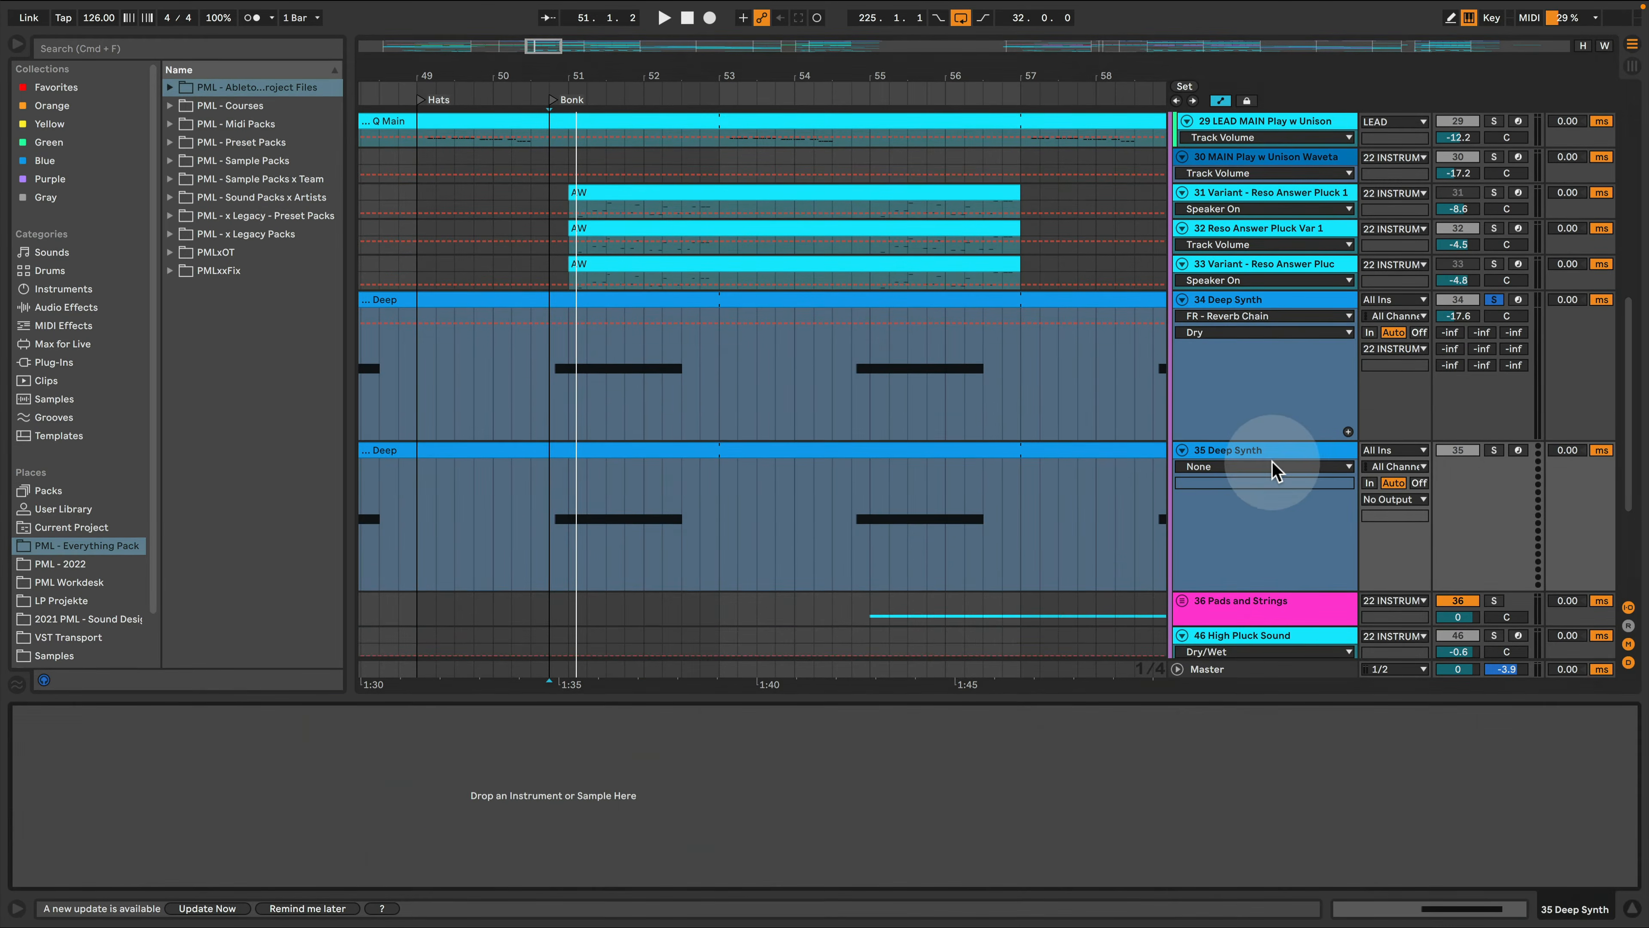
pyautogui.click(1493, 450)
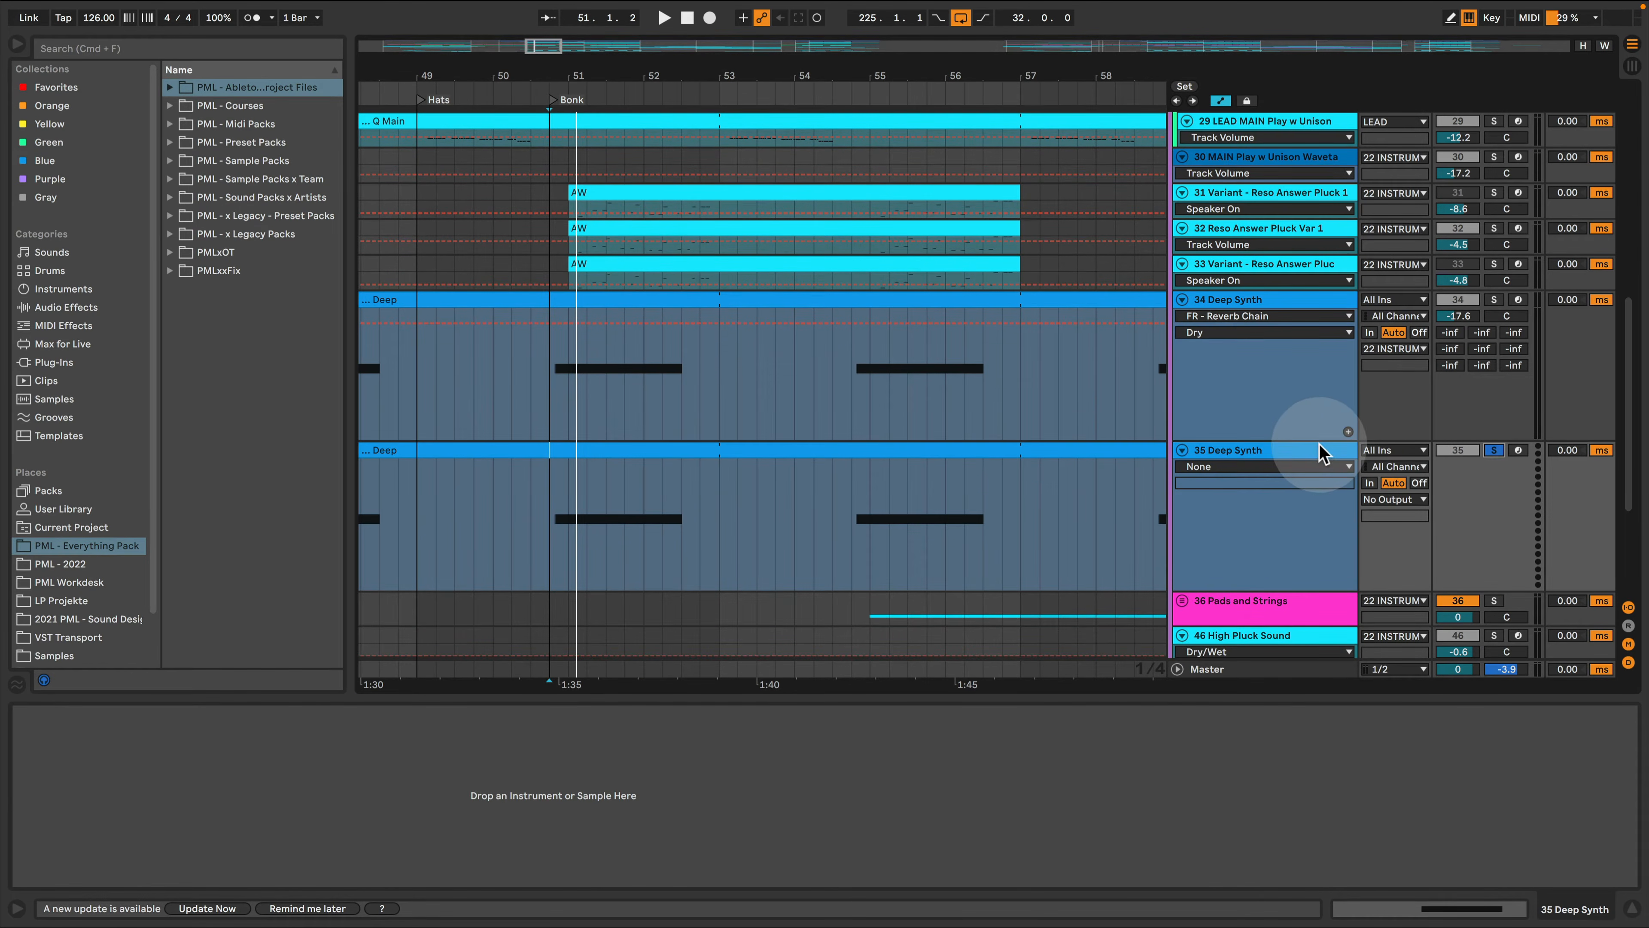
# - Load a default Wavetable instrument onto the duplicated Deep Synth track and keep that track soloed
pyautogui.click(63, 289)
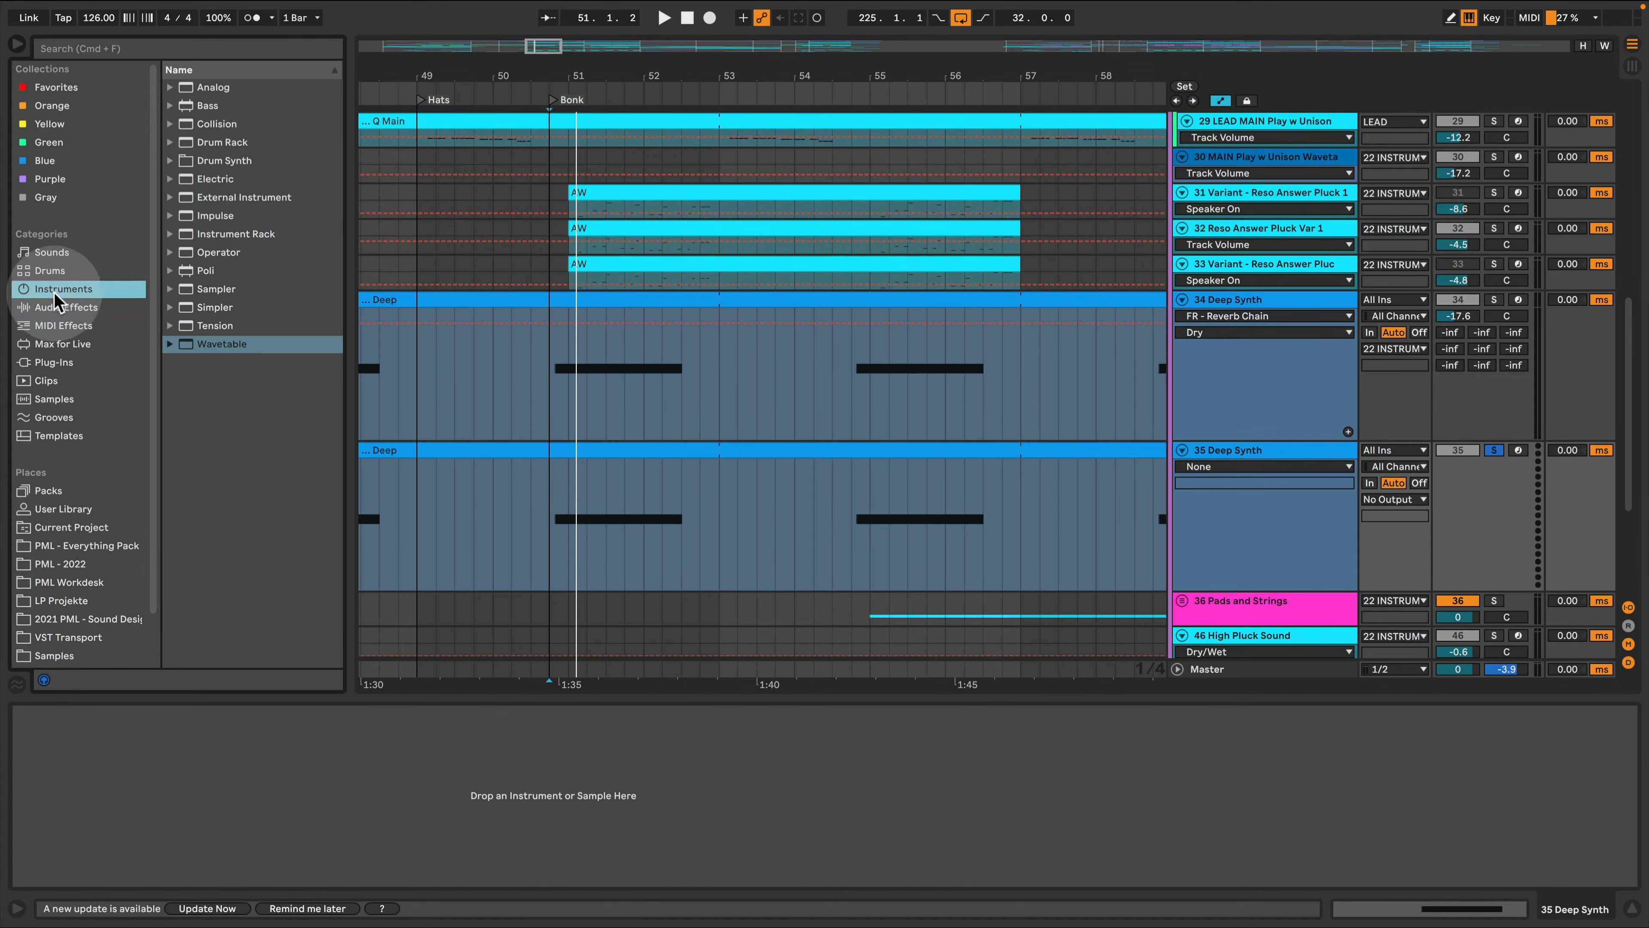
pyautogui.doubleClick(208, 342)
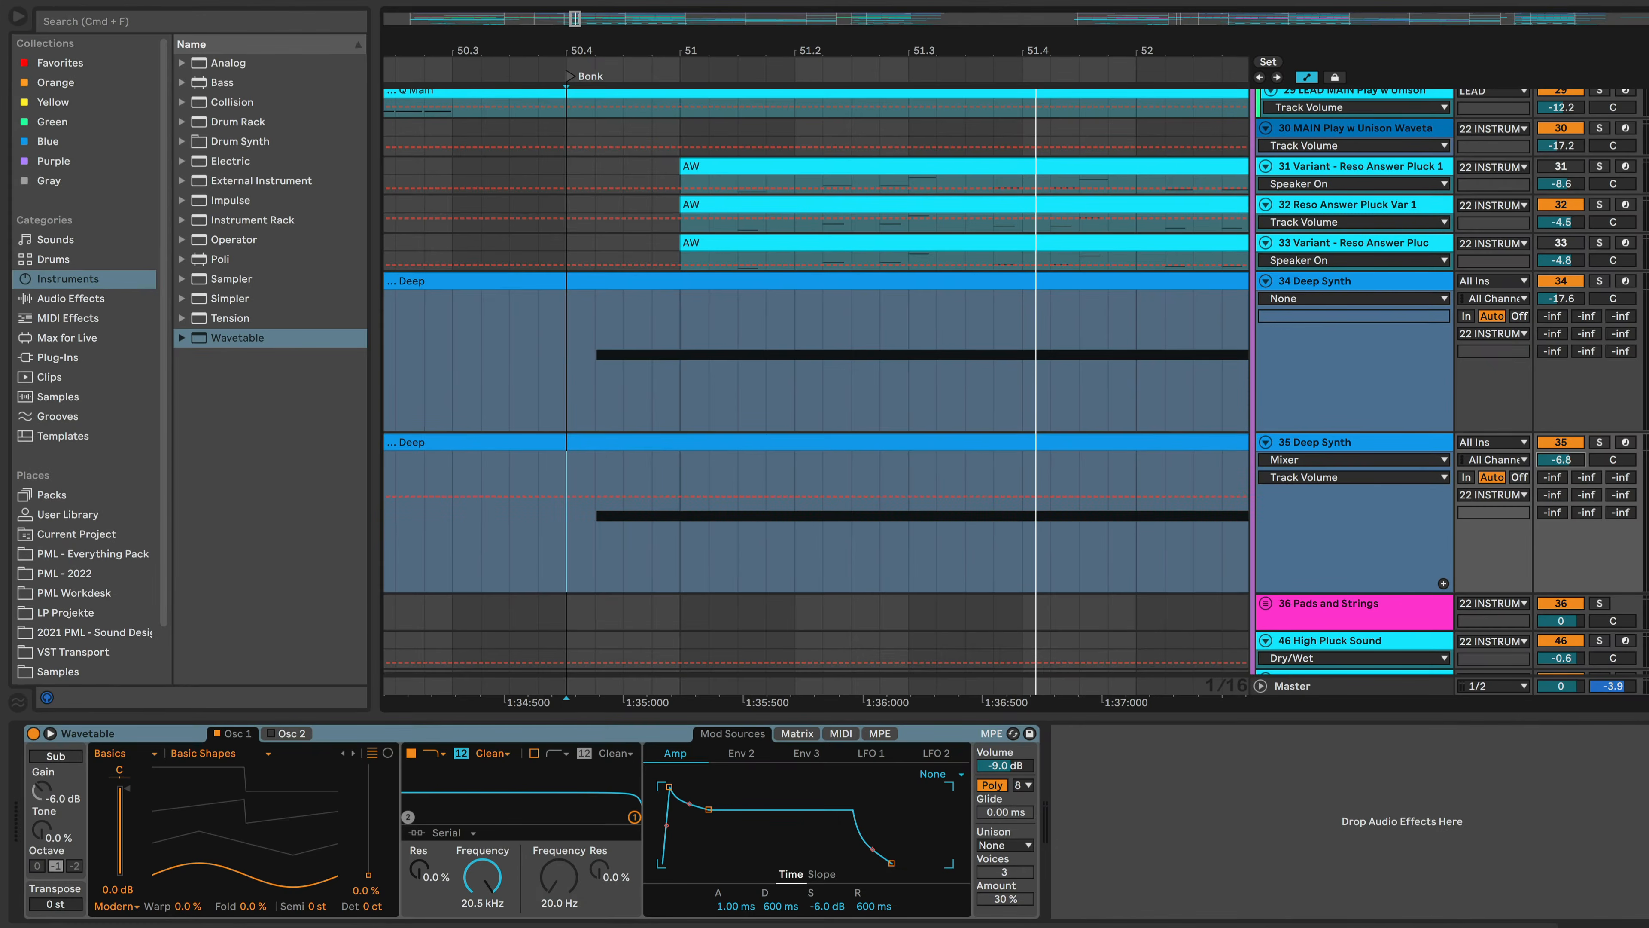
pyautogui.click(1599, 442)
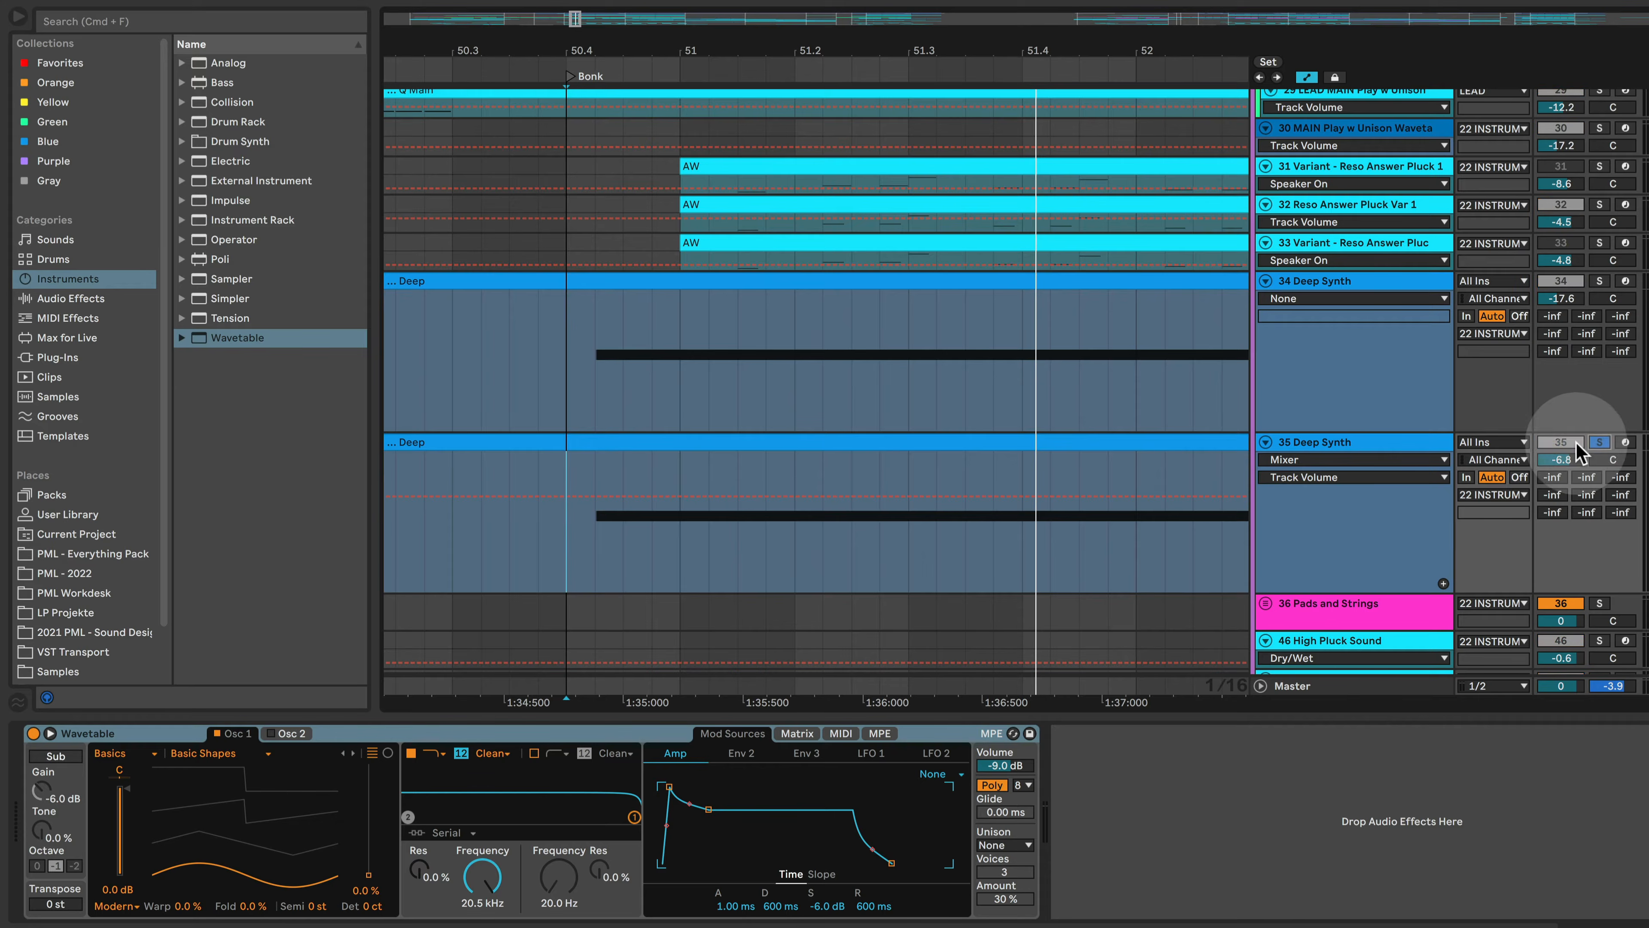
pyautogui.click(1316, 445)
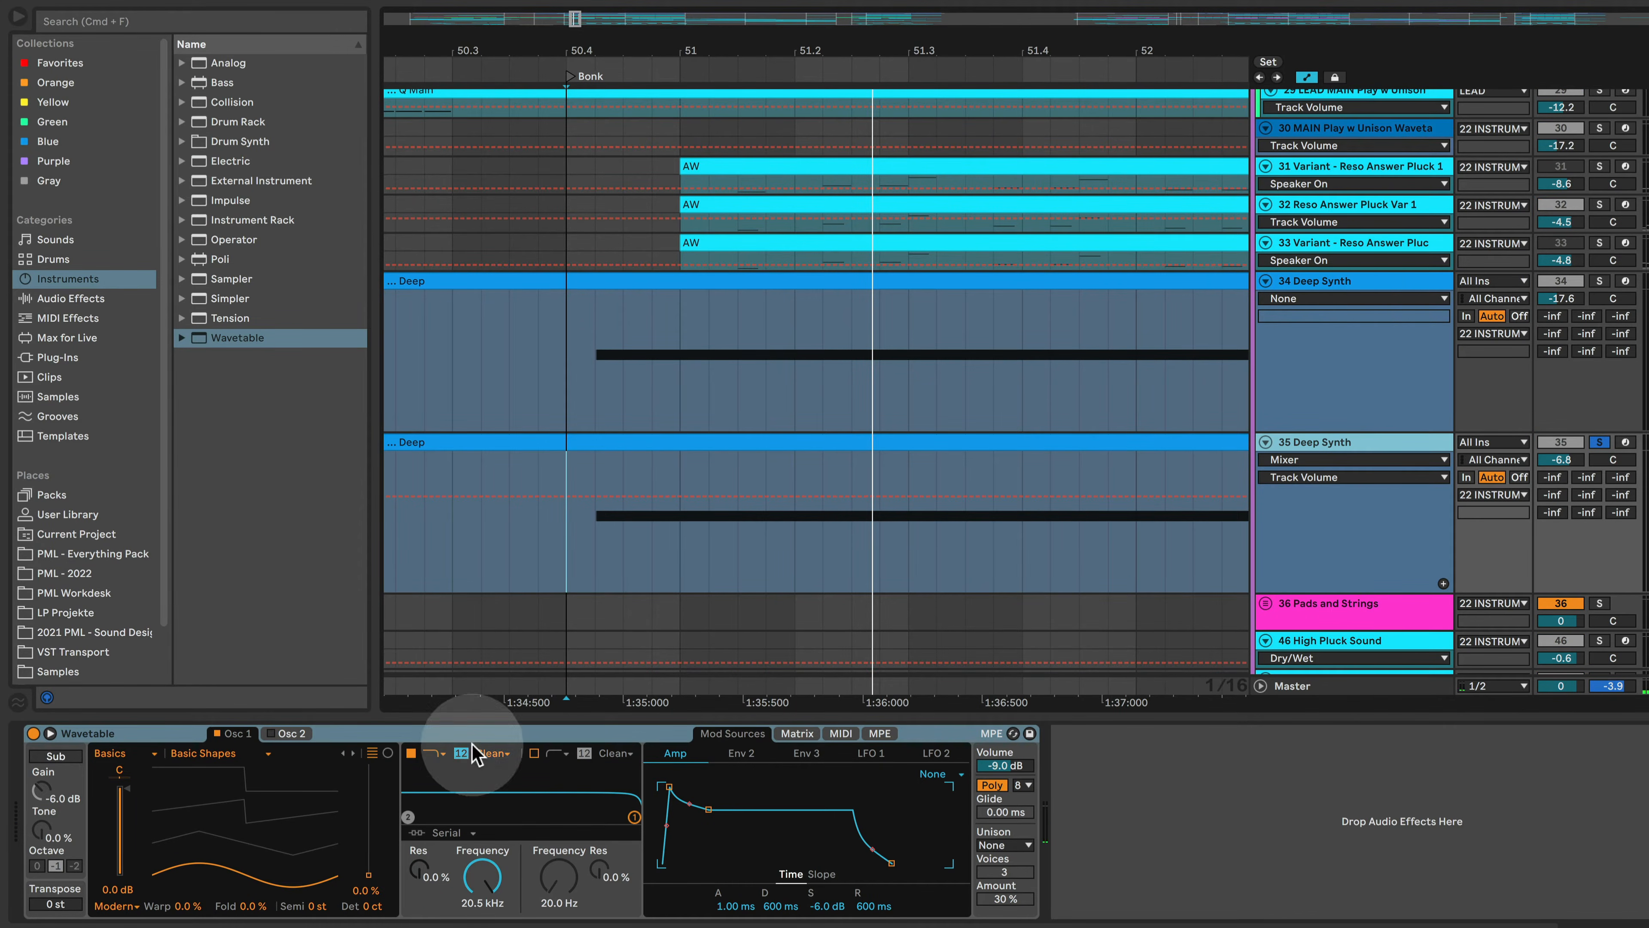
# - Show the Wavetable Osc 1 Effect 2 automation on the original Deep Synth track, then select the duplicated track
pyautogui.click(1331, 300)
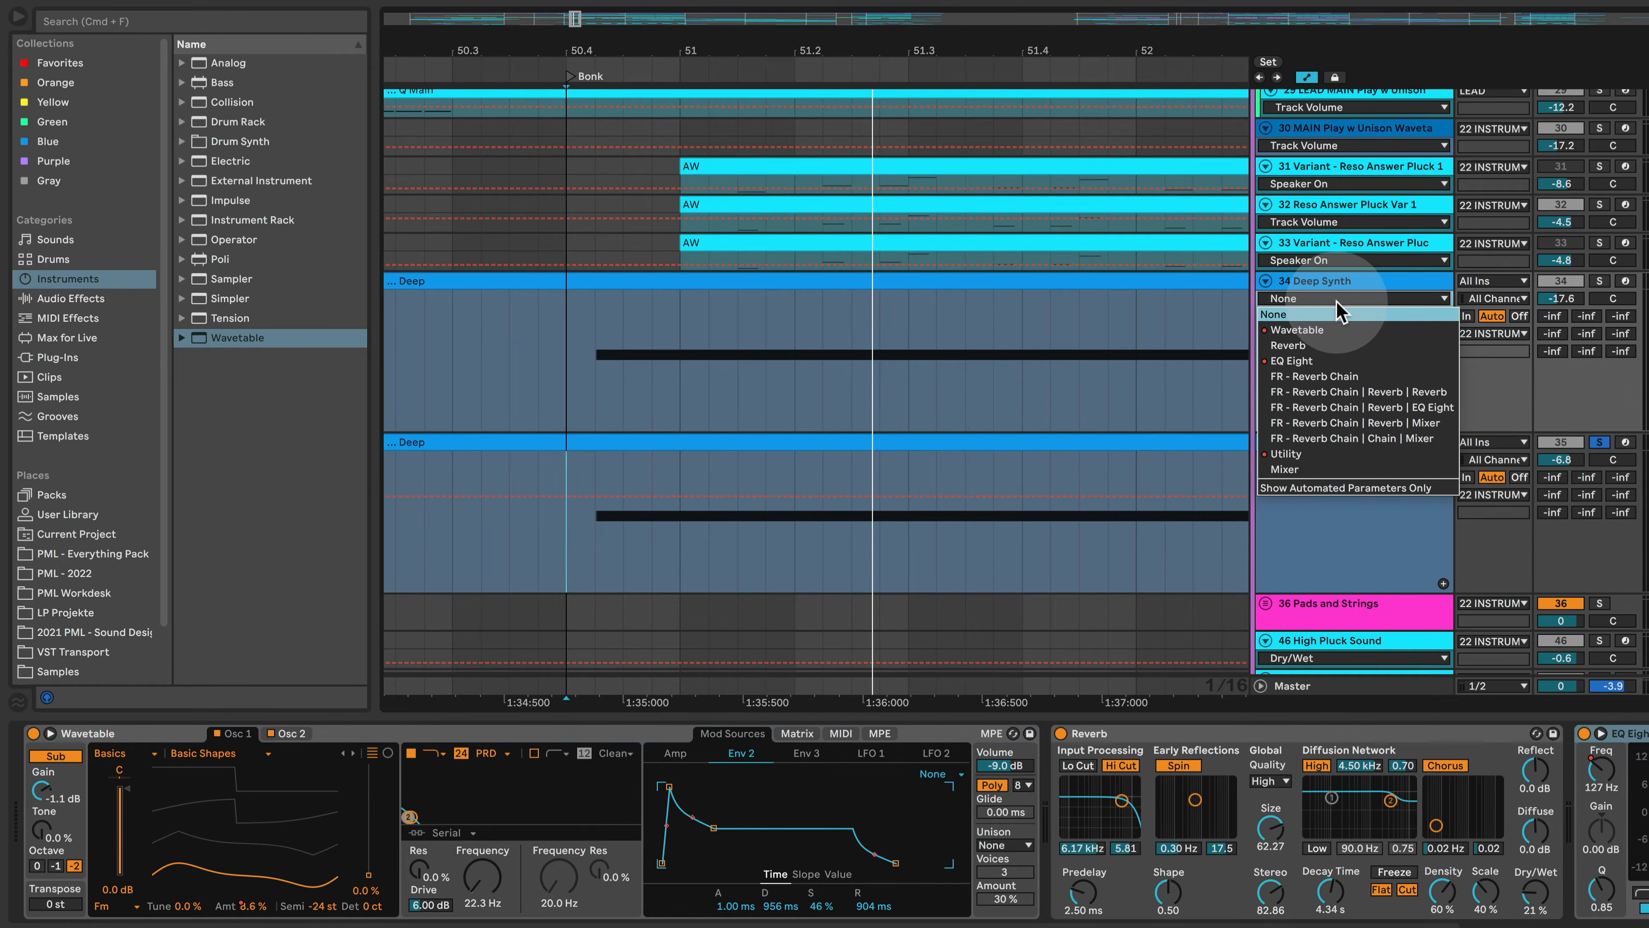
pyautogui.click(1349, 331)
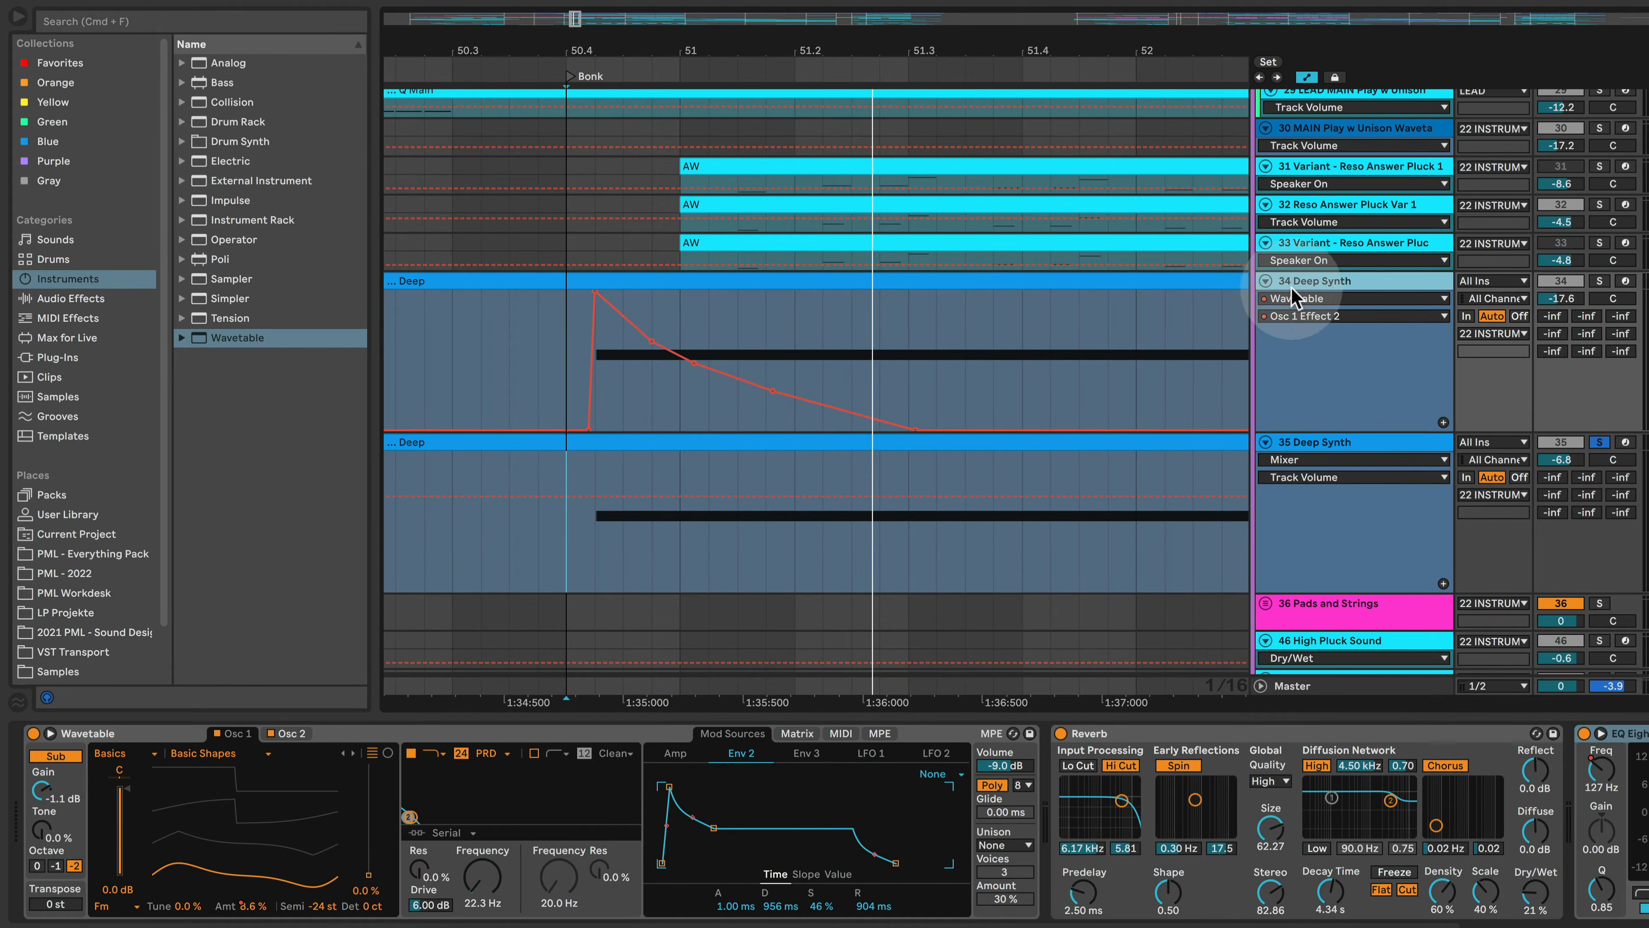
pyautogui.click(1343, 443)
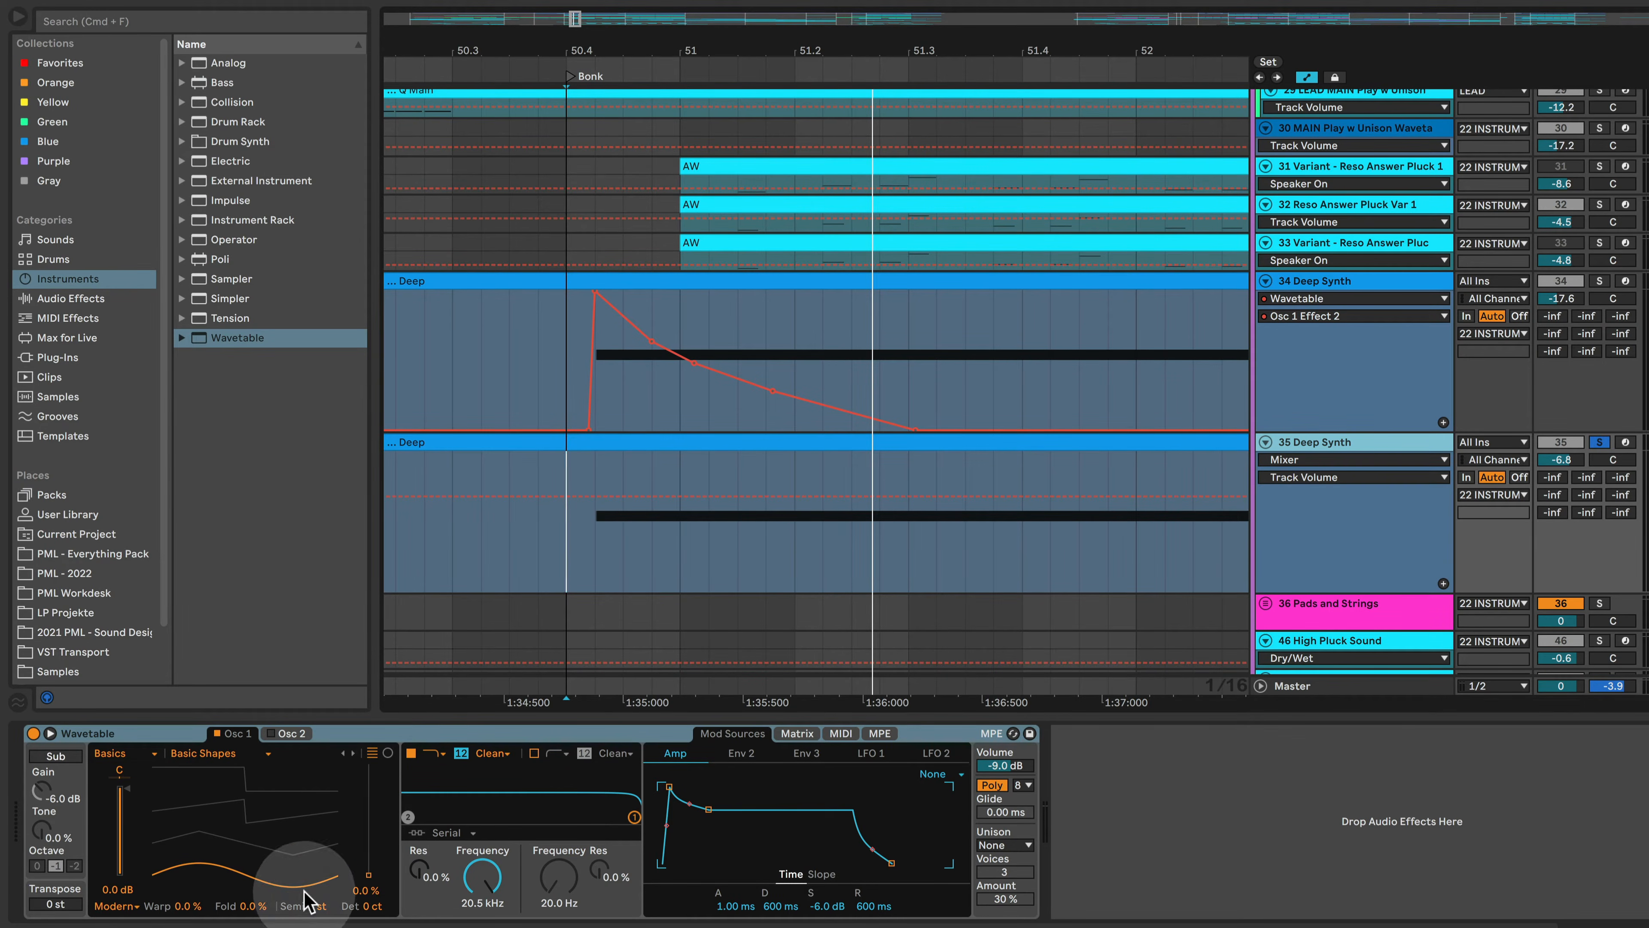
# - Enable Wavetable's sub oscillator on the duplicated track at octave -2 and set its gain to -1.0 dB
pyautogui.doubleClick(701, 445)
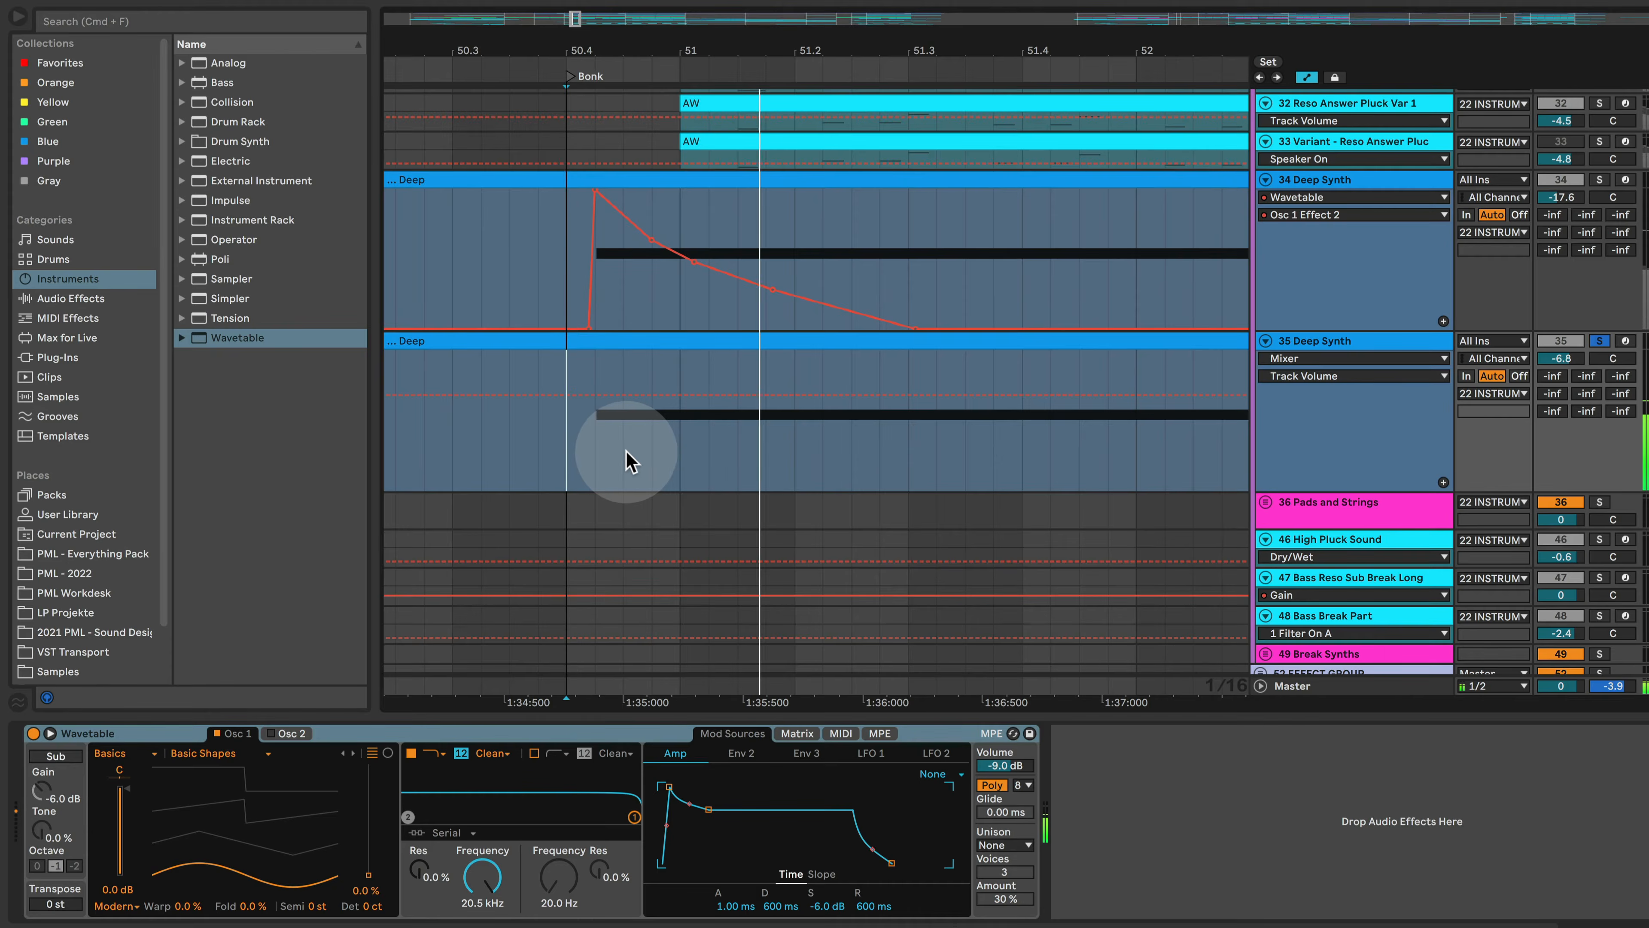
pyautogui.click(57, 756)
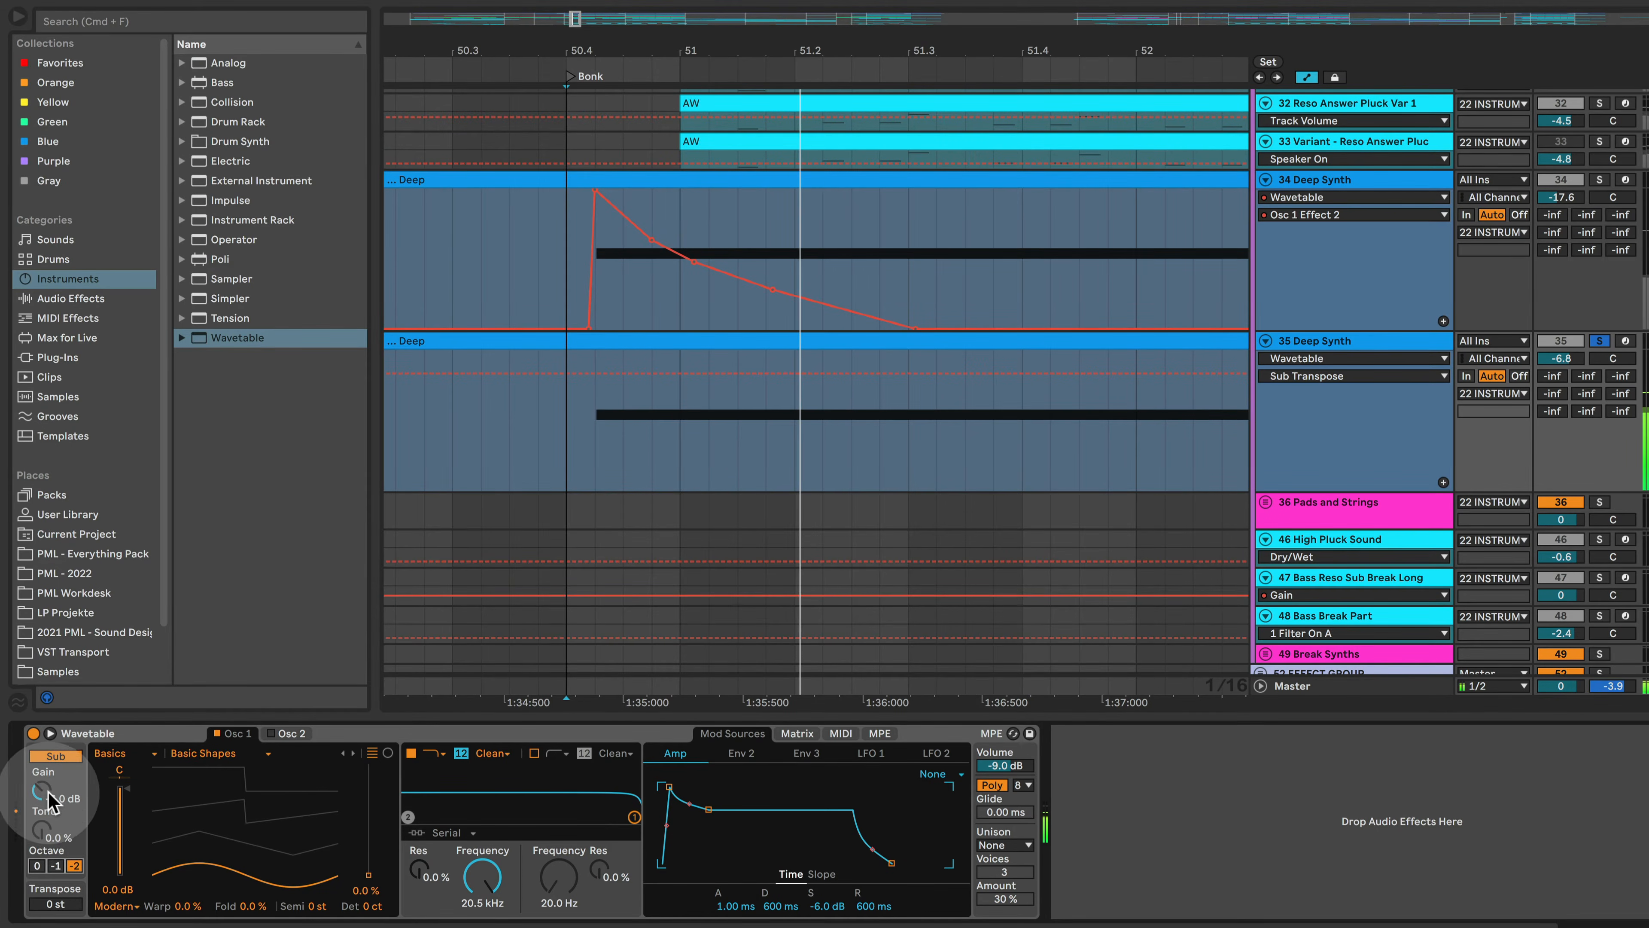
pyautogui.click(217, 734)
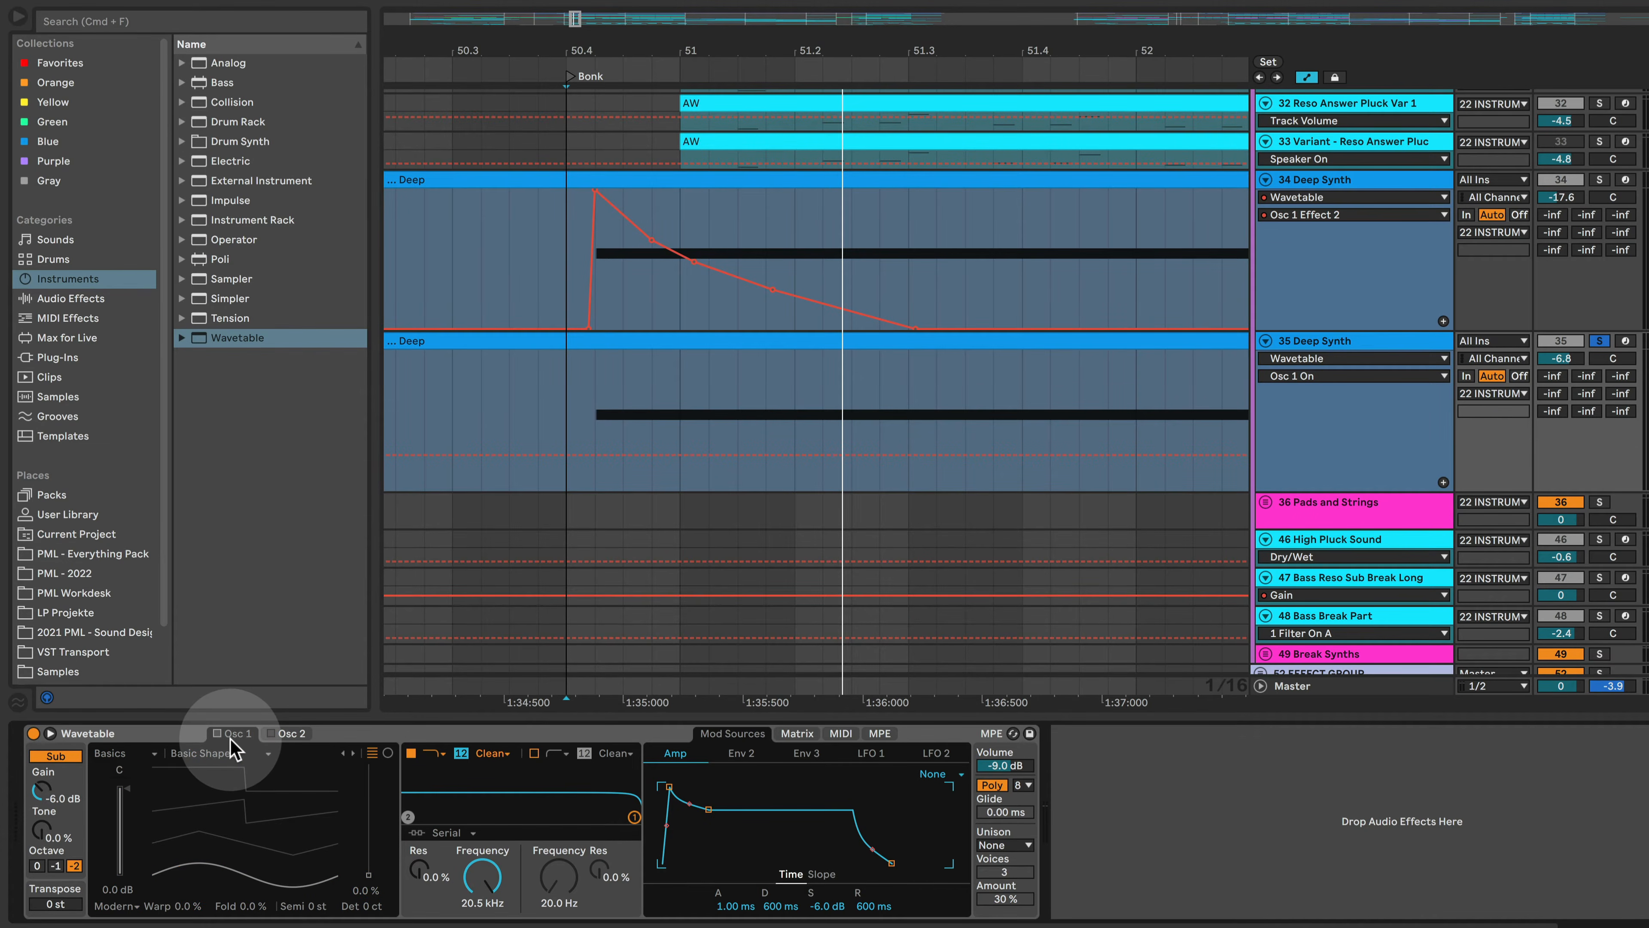
pyautogui.moveTo(41, 790); pyautogui.dragTo(40, 777)
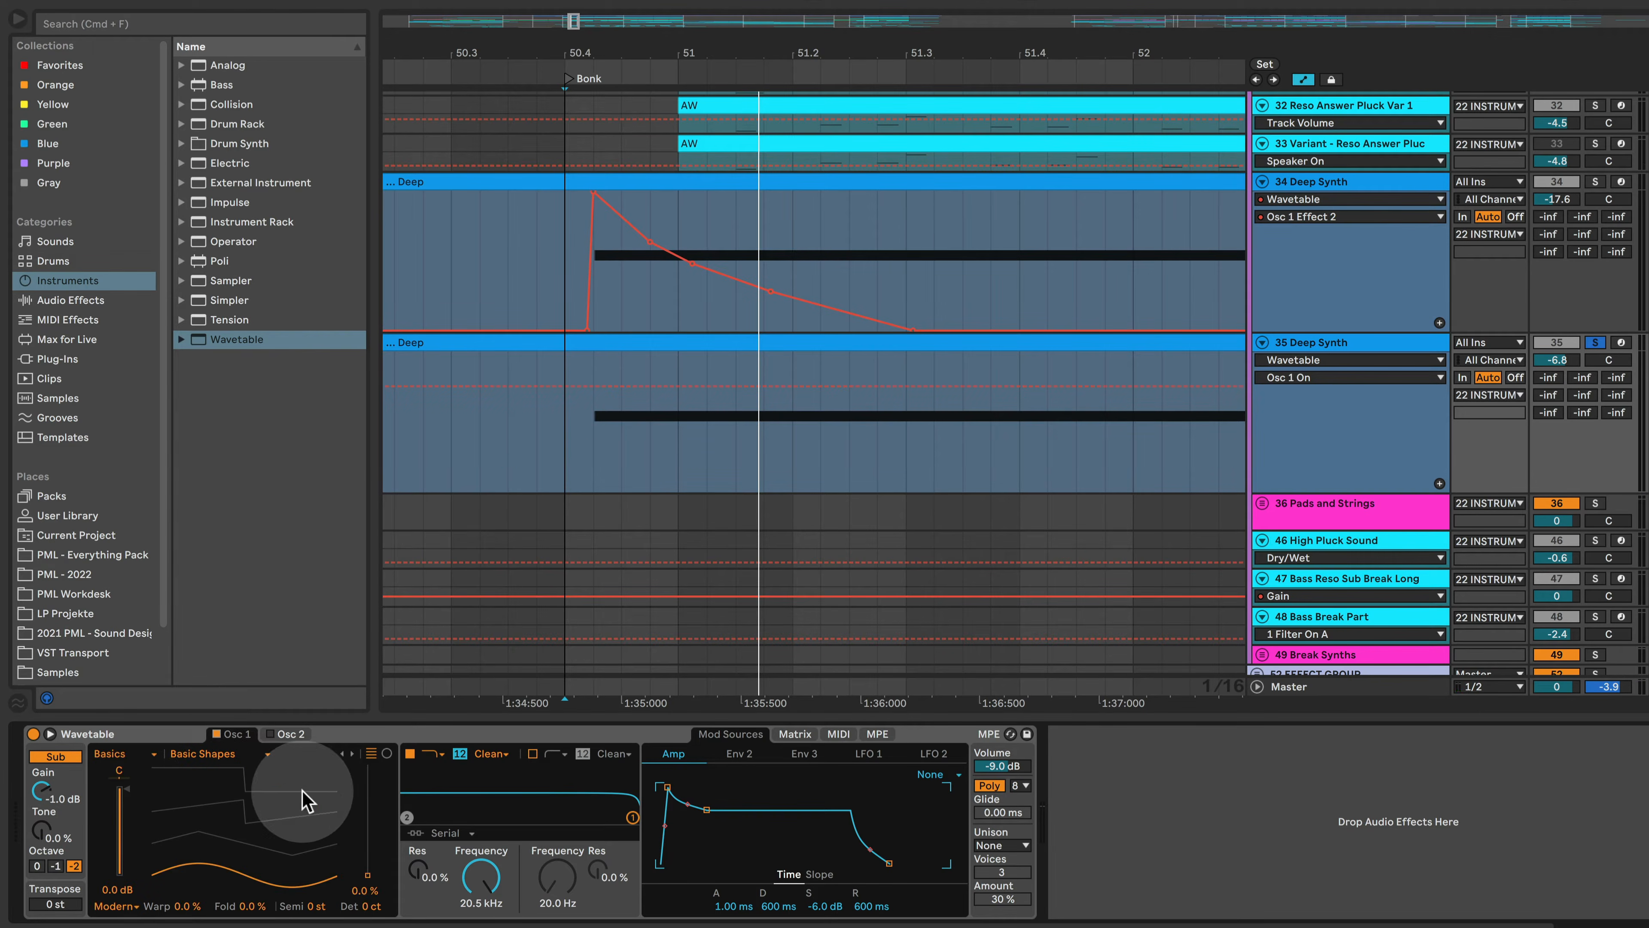
# - Transpose oscillator 1 by -24 semitones and set its effect mode to FM
pyautogui.click(321, 907)
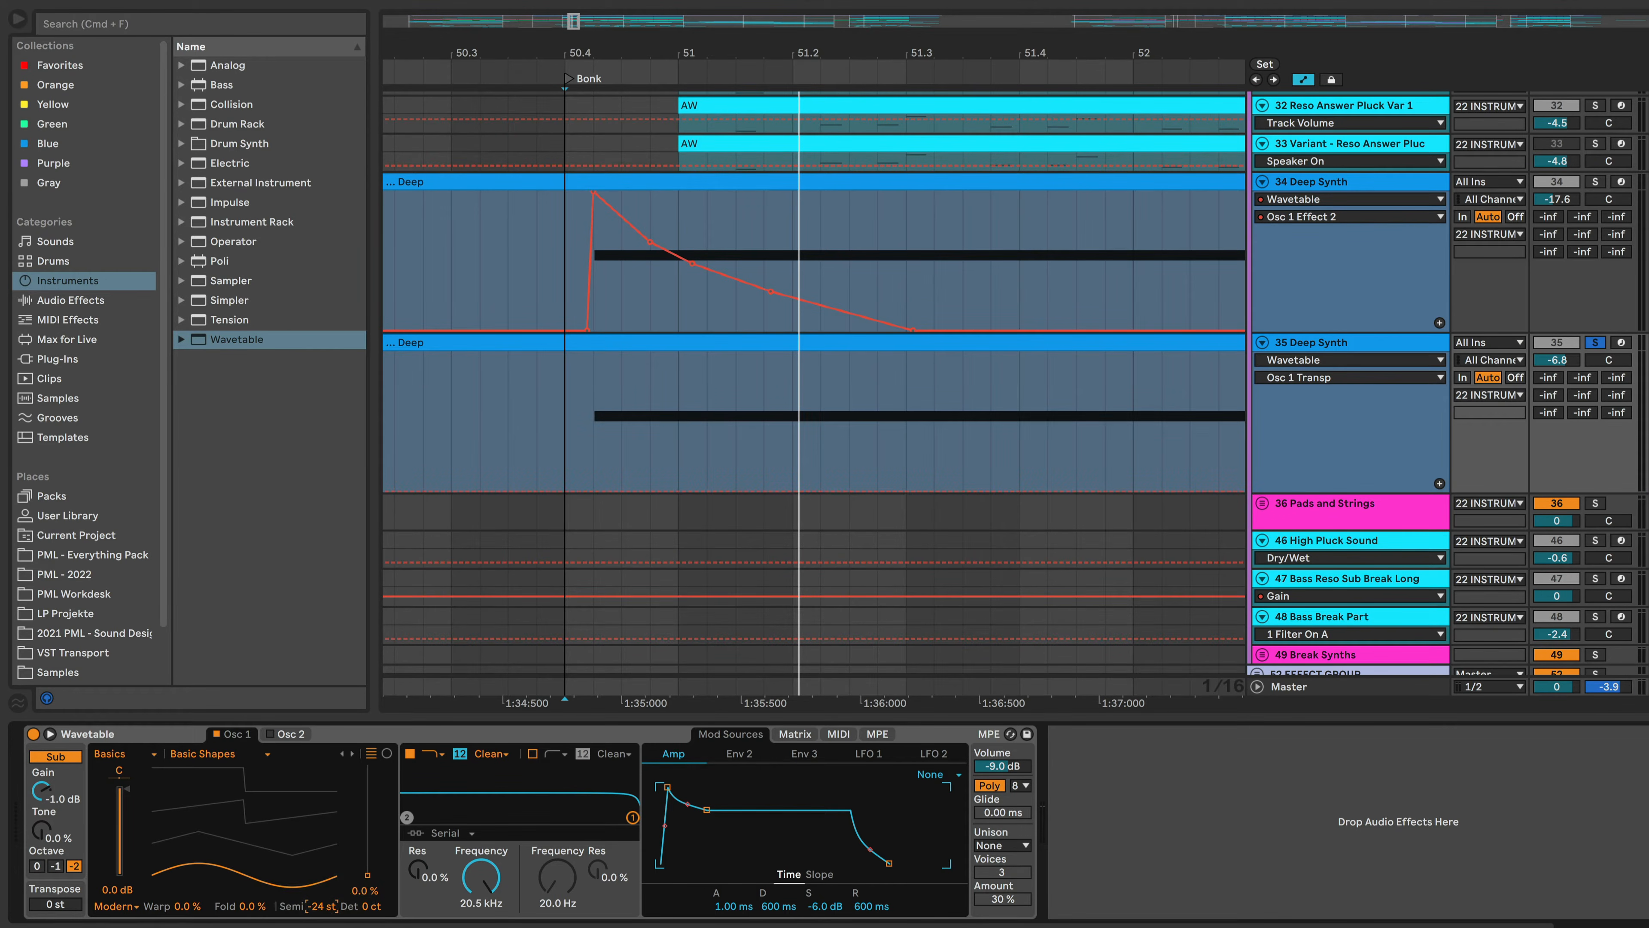
pyautogui.press('space')
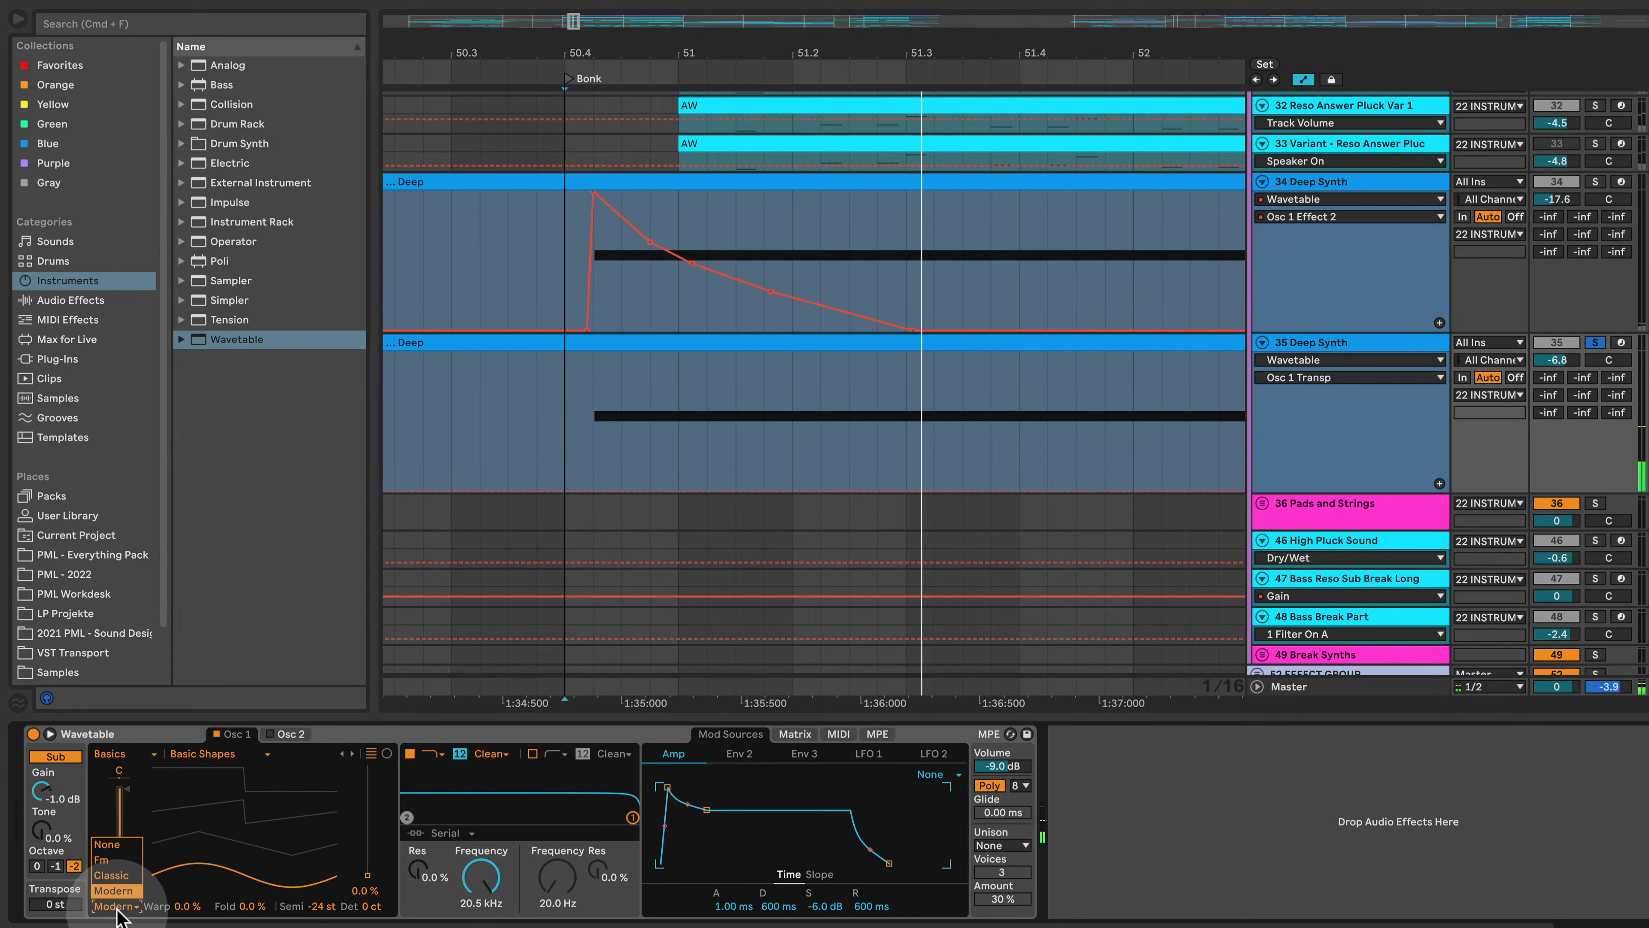
pyautogui.click(132, 865)
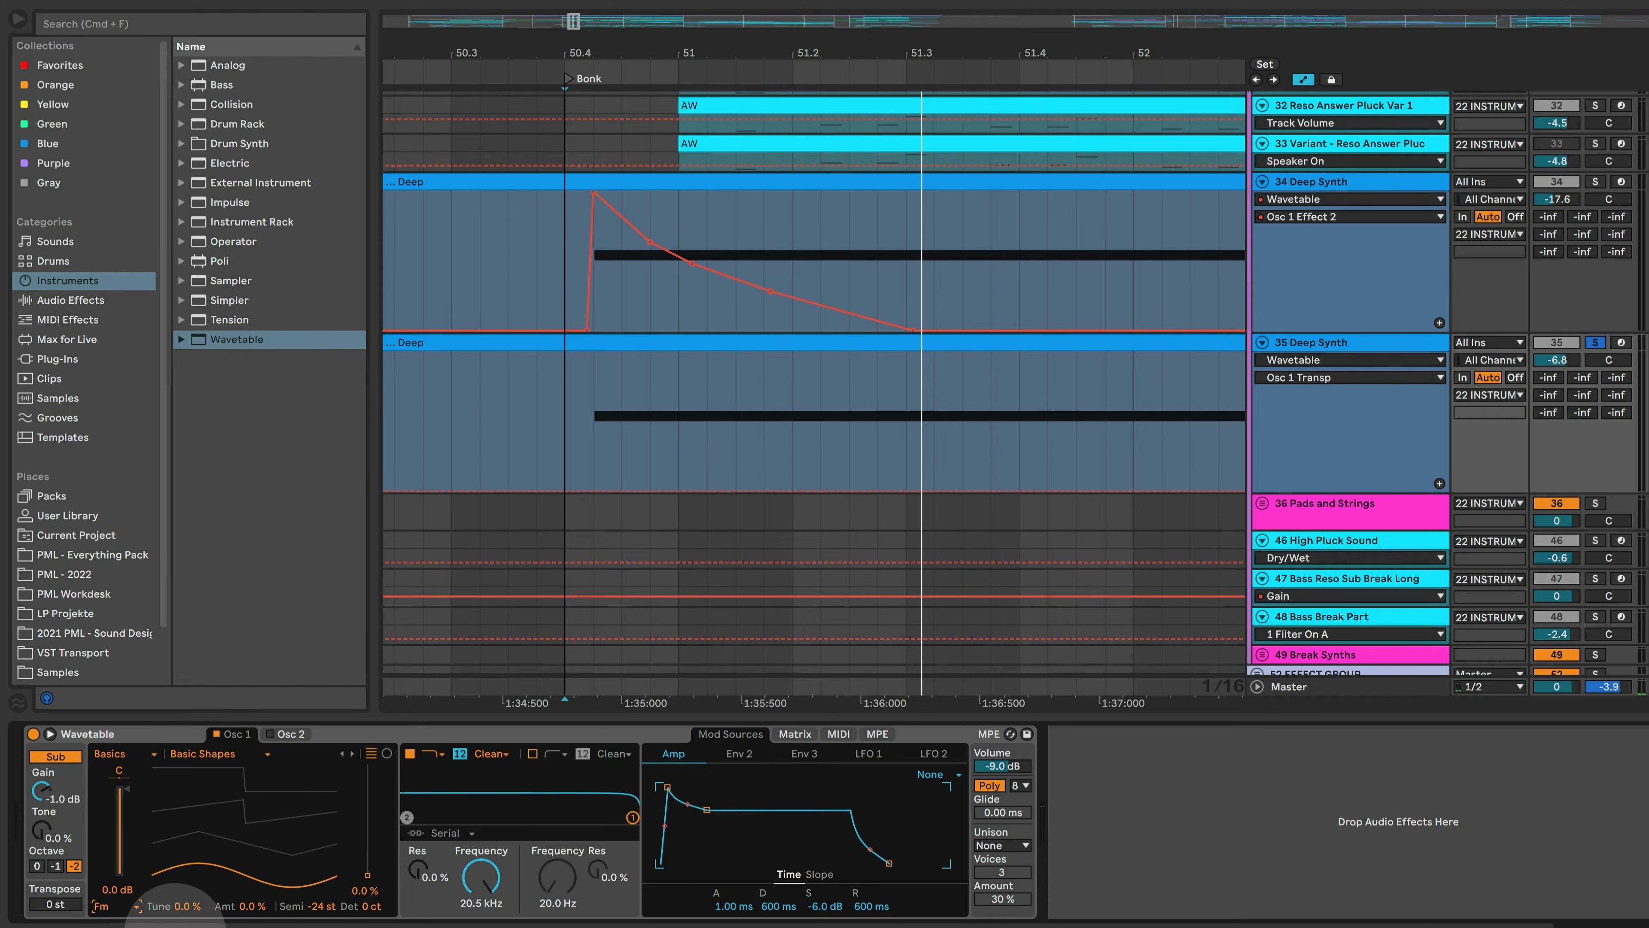
pyautogui.click(118, 862)
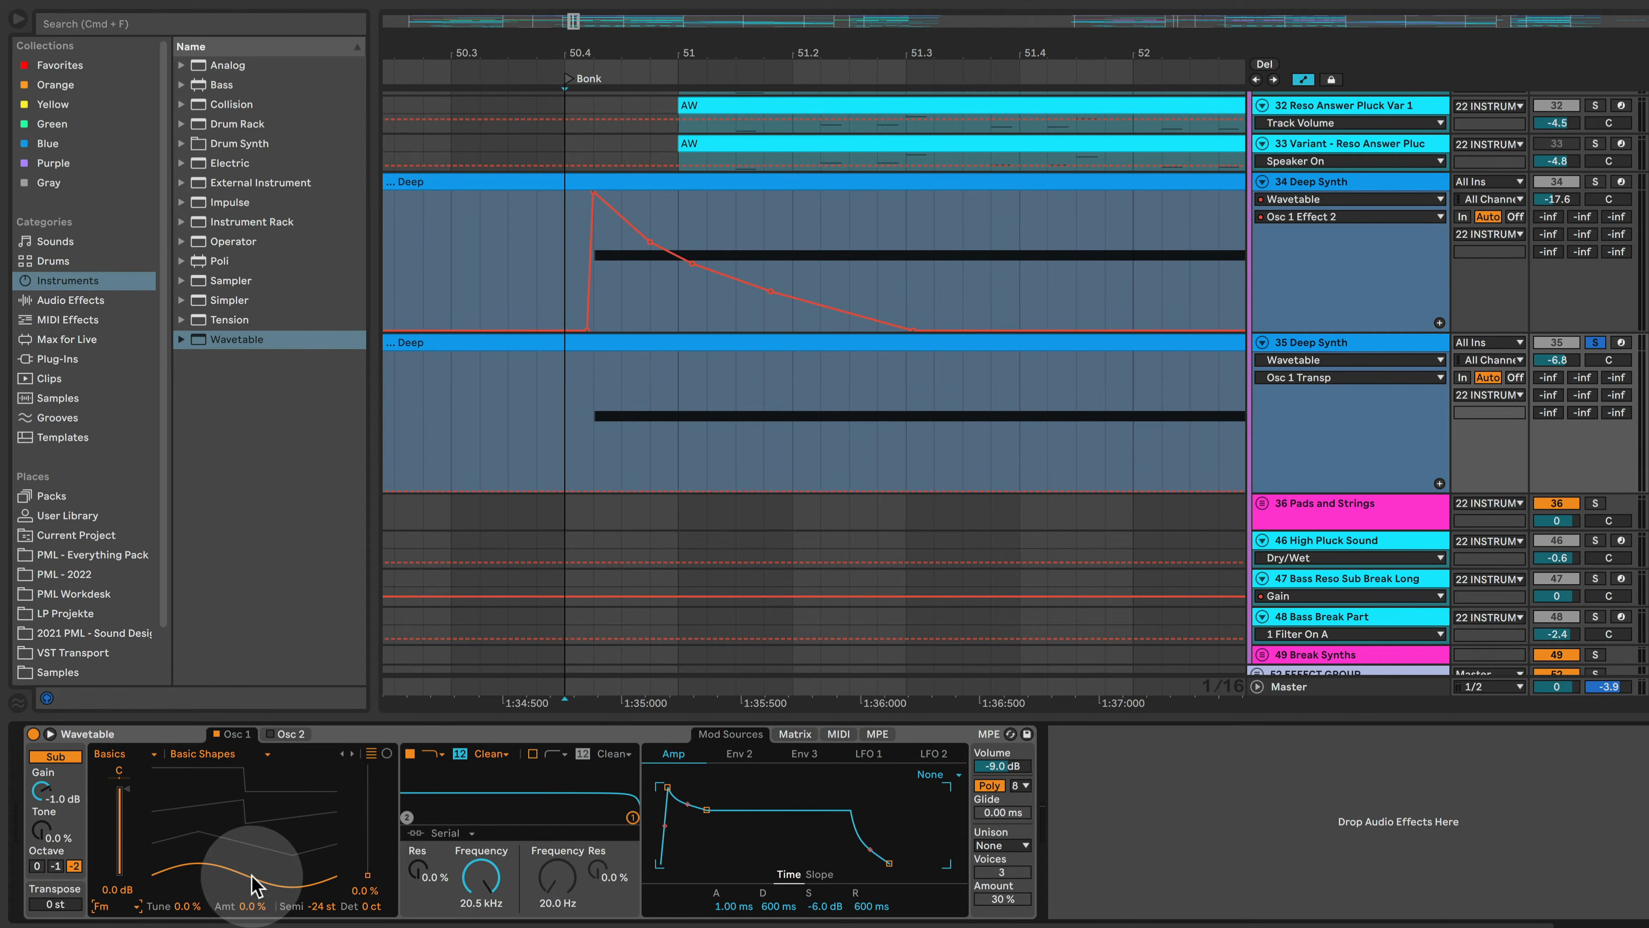
pyautogui.press('space')
# - Try out different FM amounts on oscillator 1 and return the amount to 0.0 %
pyautogui.moveTo(255, 906)
pyautogui.mouseDown()
pyautogui.moveTo(255, 812)
pyautogui.moveTo(260, 913)
pyautogui.mouseUp()
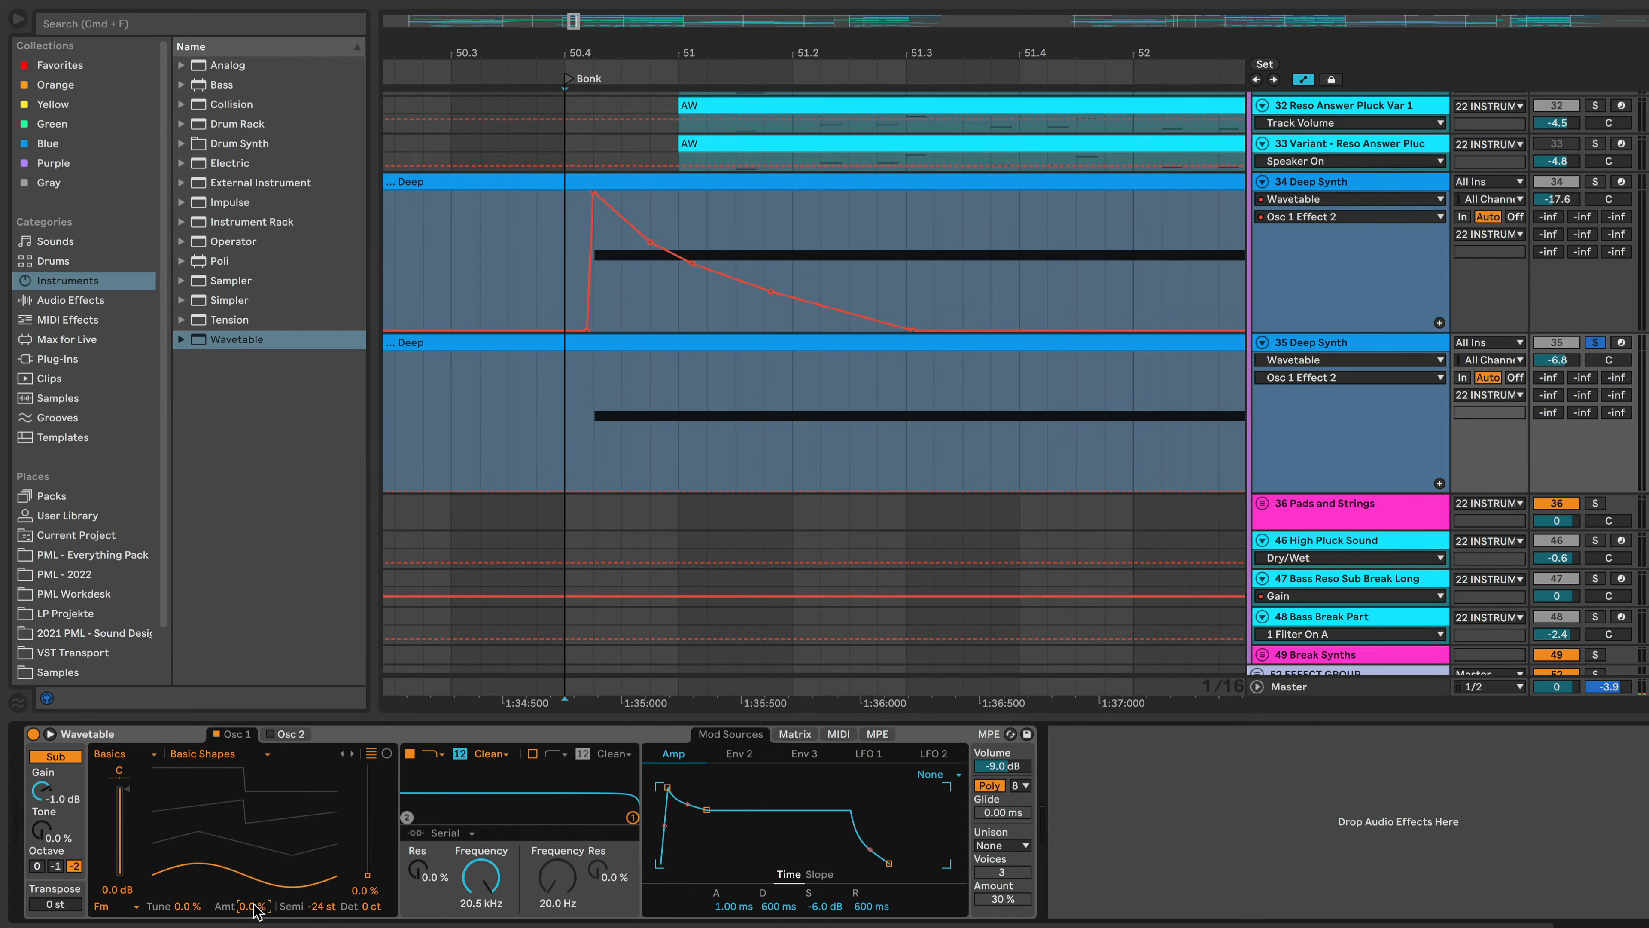
pyautogui.moveTo(254, 904)
pyautogui.mouseDown()
pyautogui.moveTo(254, 807)
pyautogui.moveTo(254, 904)
pyautogui.mouseUp()
pyautogui.moveTo(254, 904)
pyautogui.mouseDown()
pyautogui.moveTo(254, 778)
pyautogui.moveTo(254, 904)
pyautogui.moveTo(261, 873)
pyautogui.mouseUp()
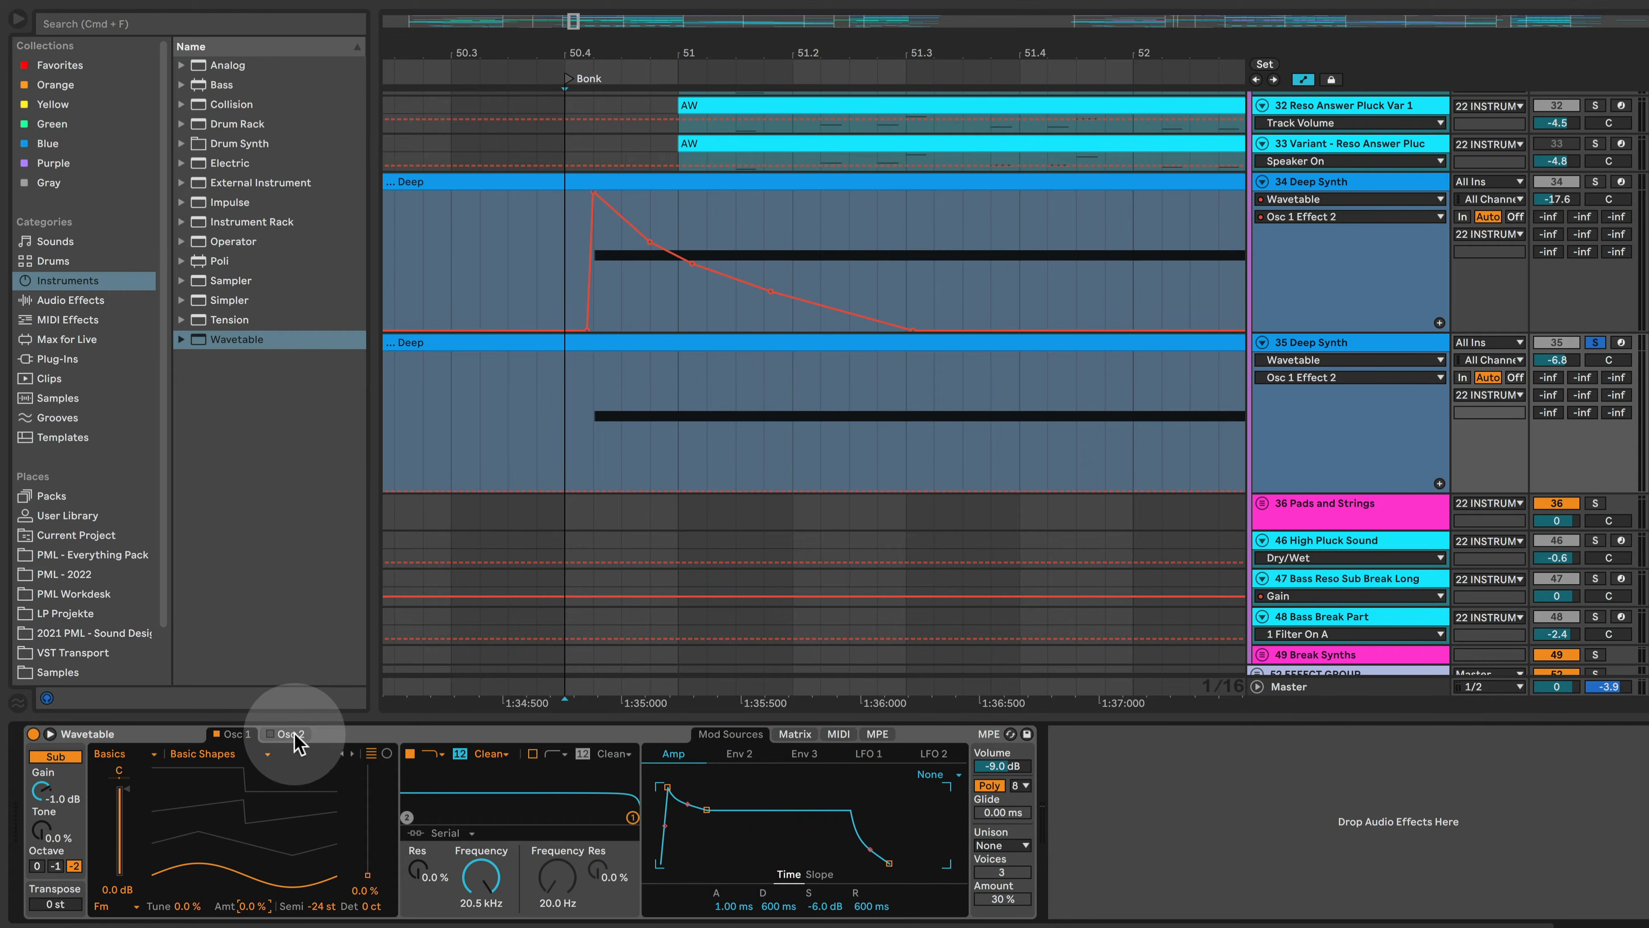
# - Turn on oscillator 2 with -24 semitones transposition and FM effect mode, then return to oscillator 1
pyautogui.click(270, 734)
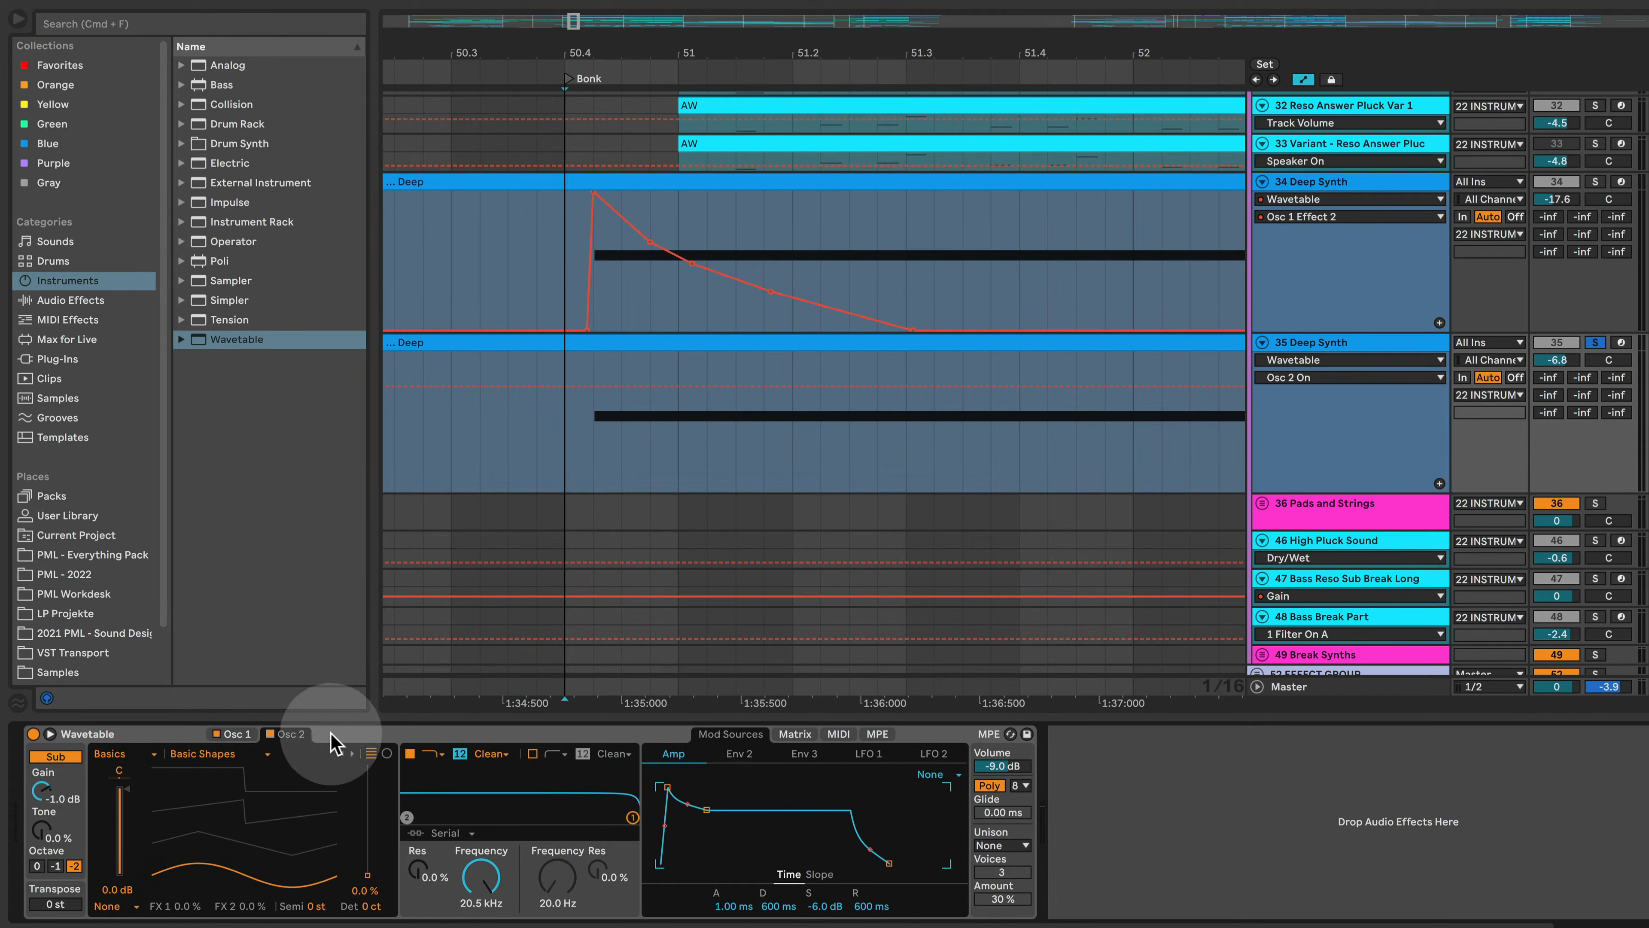
pyautogui.click(318, 907)
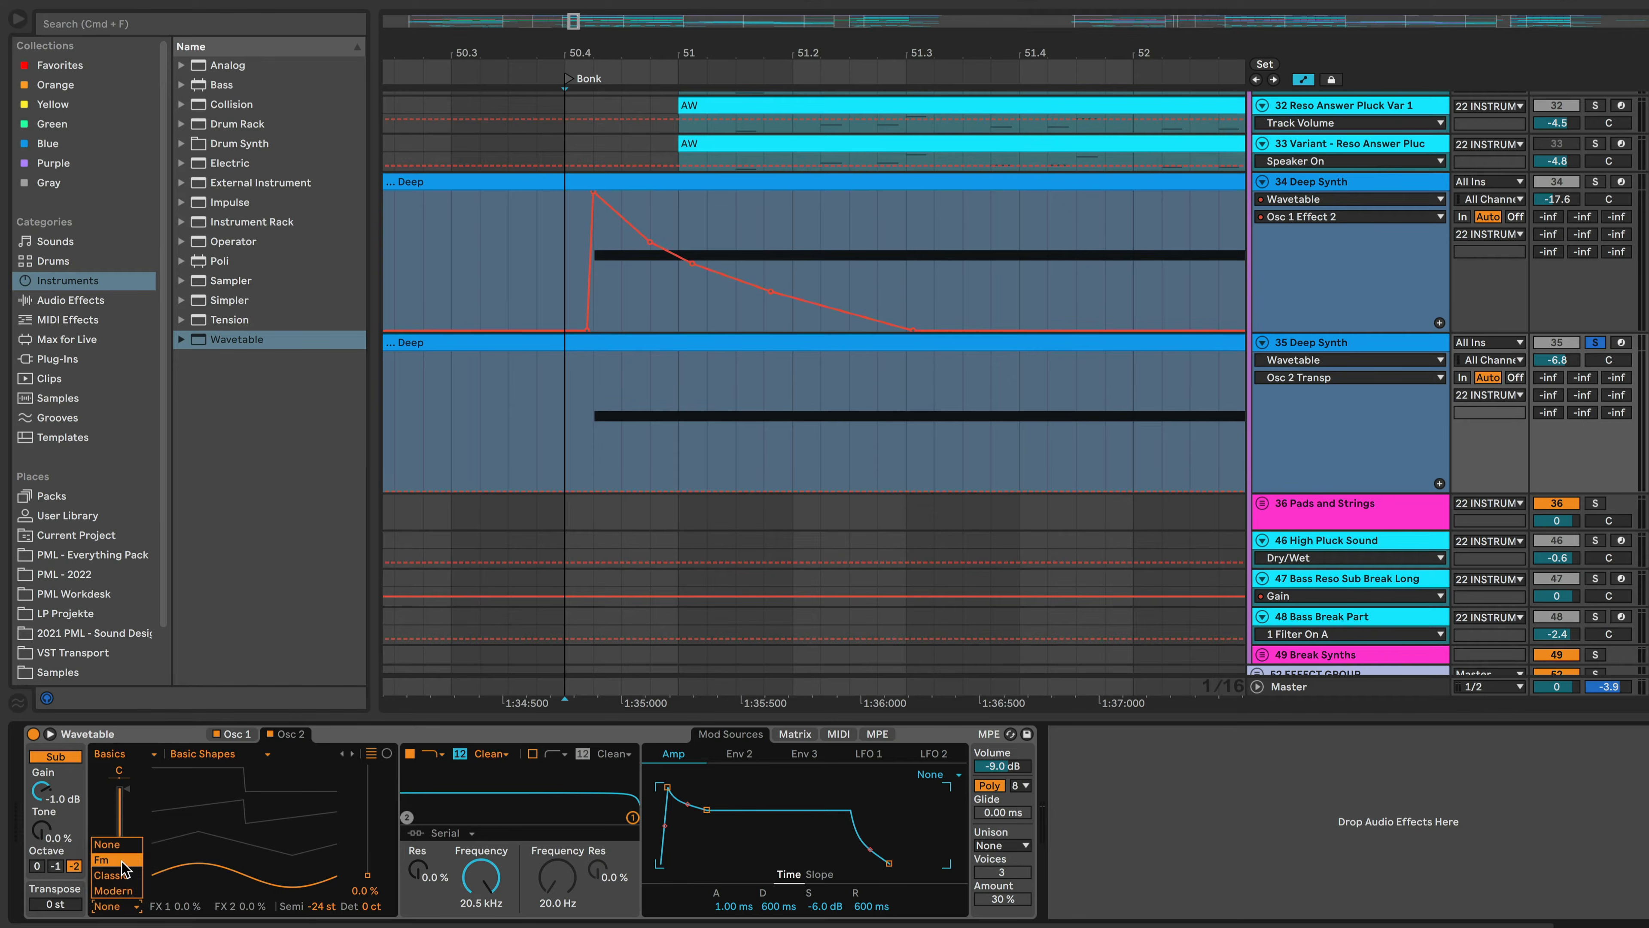
pyautogui.click(237, 734)
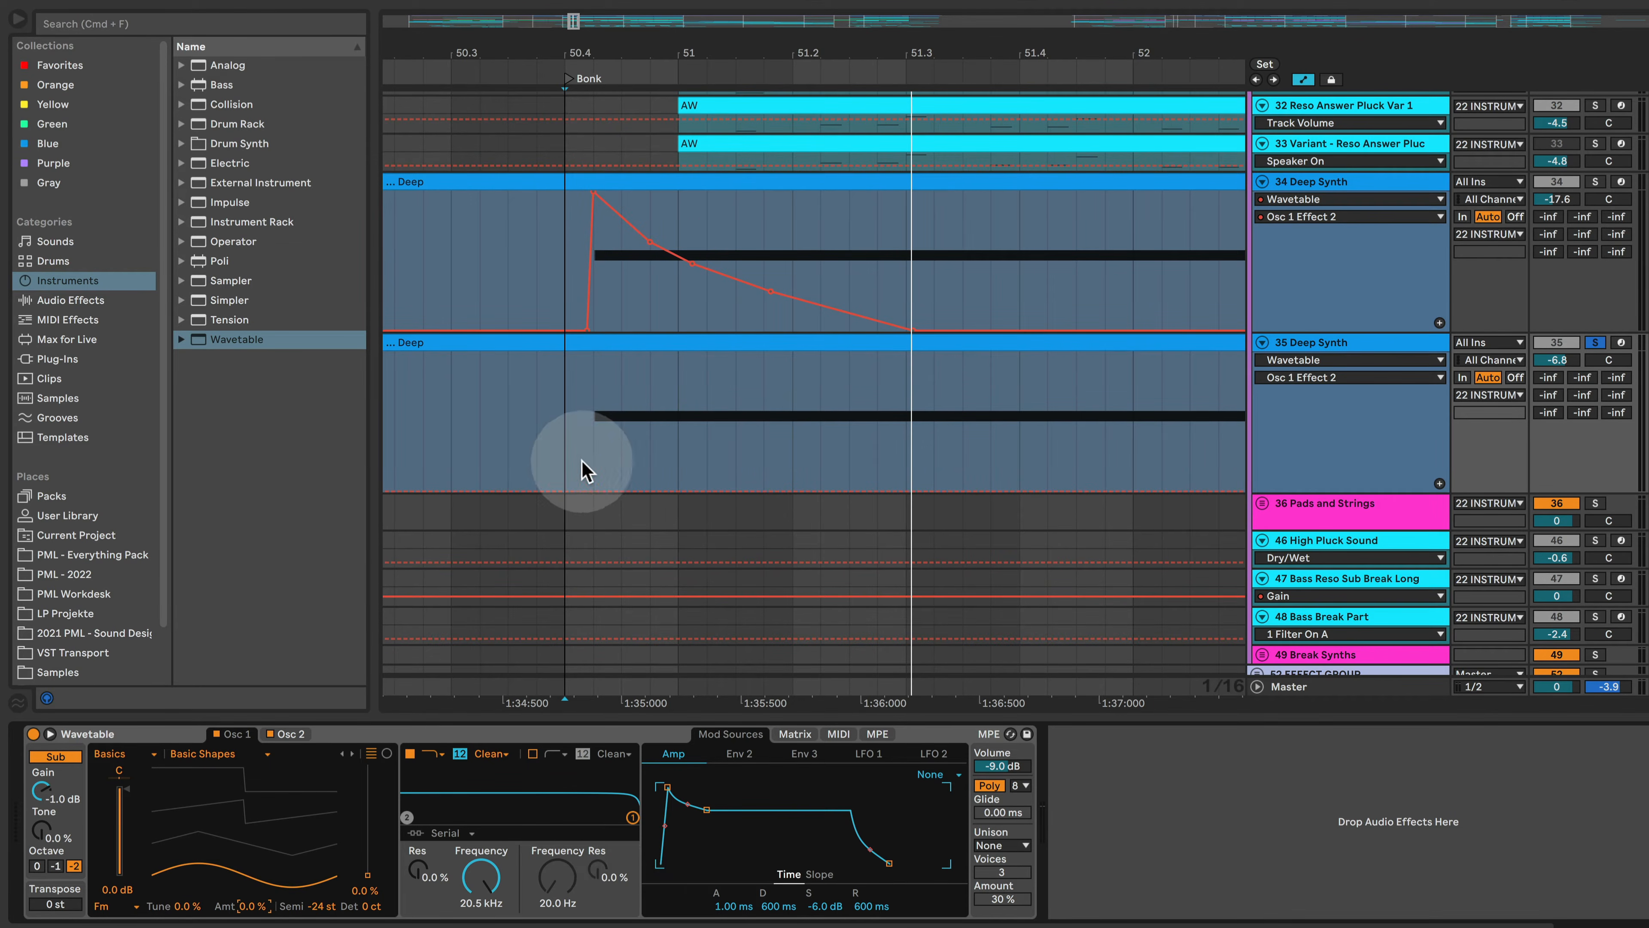
# - Raise the duplicated track's Osc 1 Effect 2 automation to 100 % between 50.4 and 51.3
pyautogui.moveTo(571, 463); pyautogui.dragTo(913, 450)
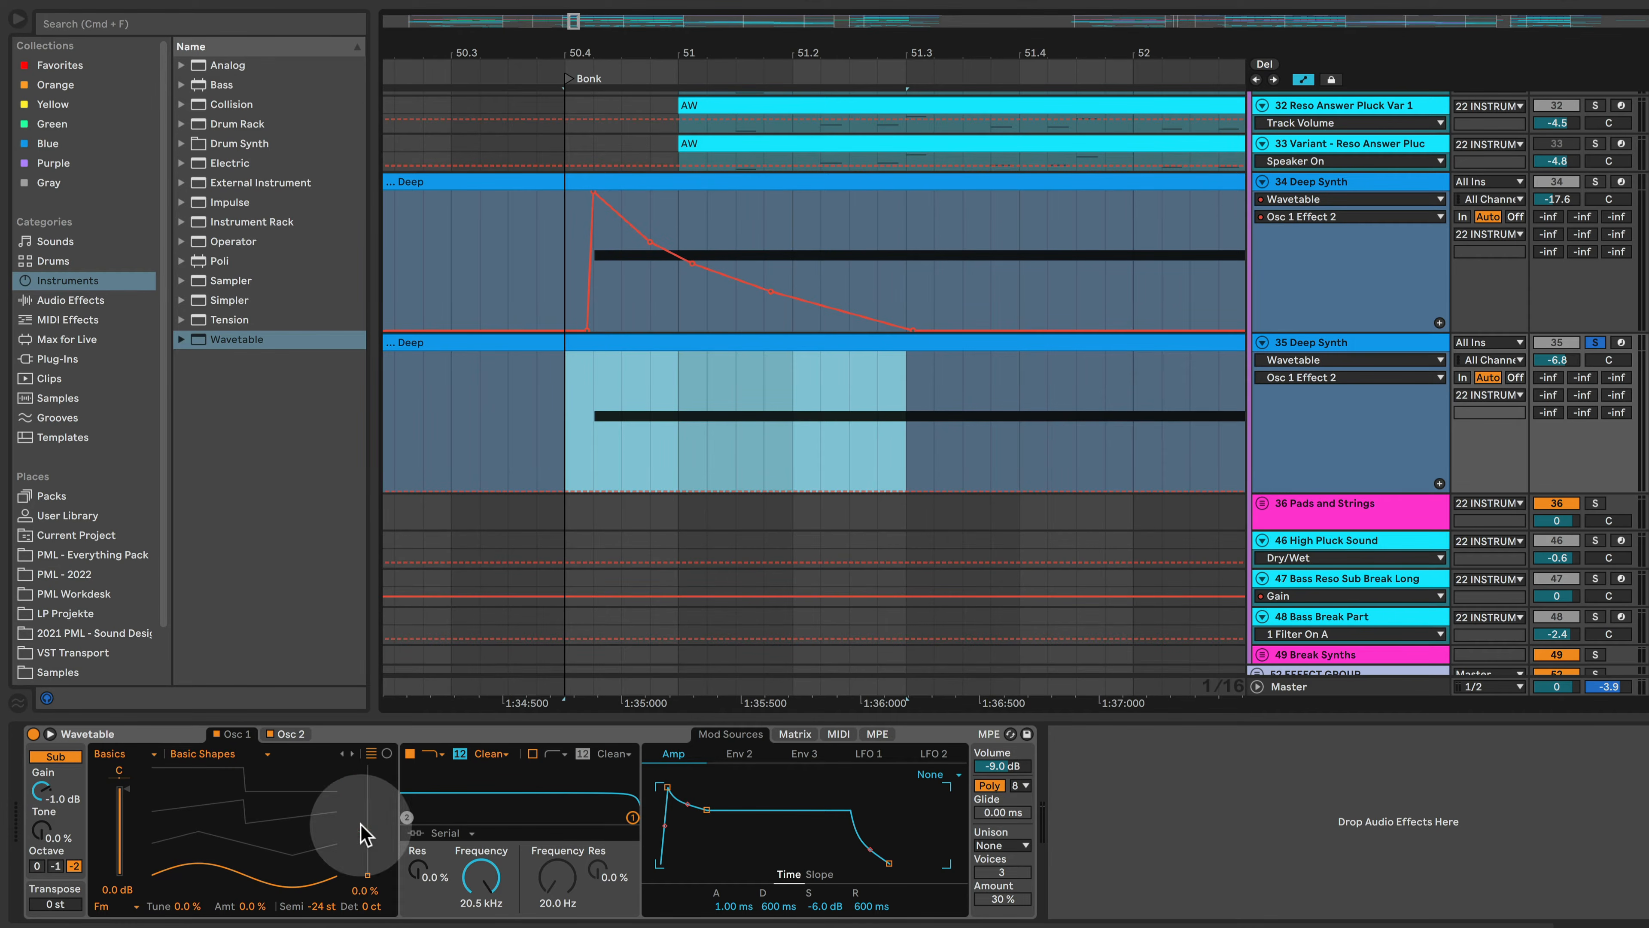
pyautogui.moveTo(646, 493); pyautogui.dragTo(646, 355)
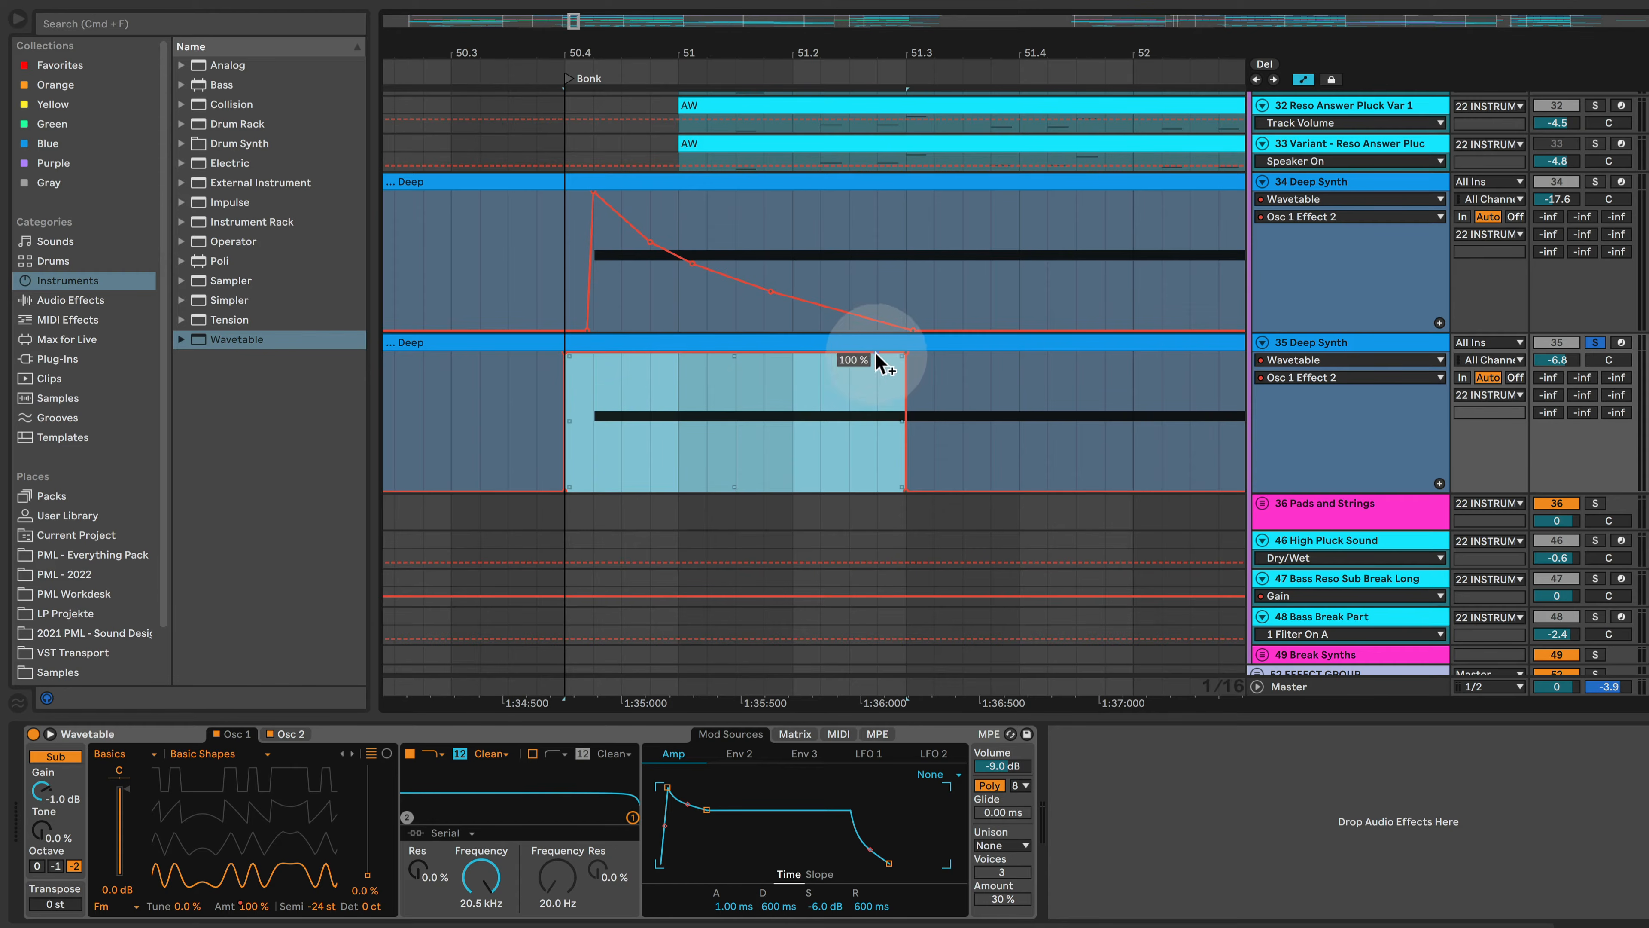
pyautogui.click(934, 376)
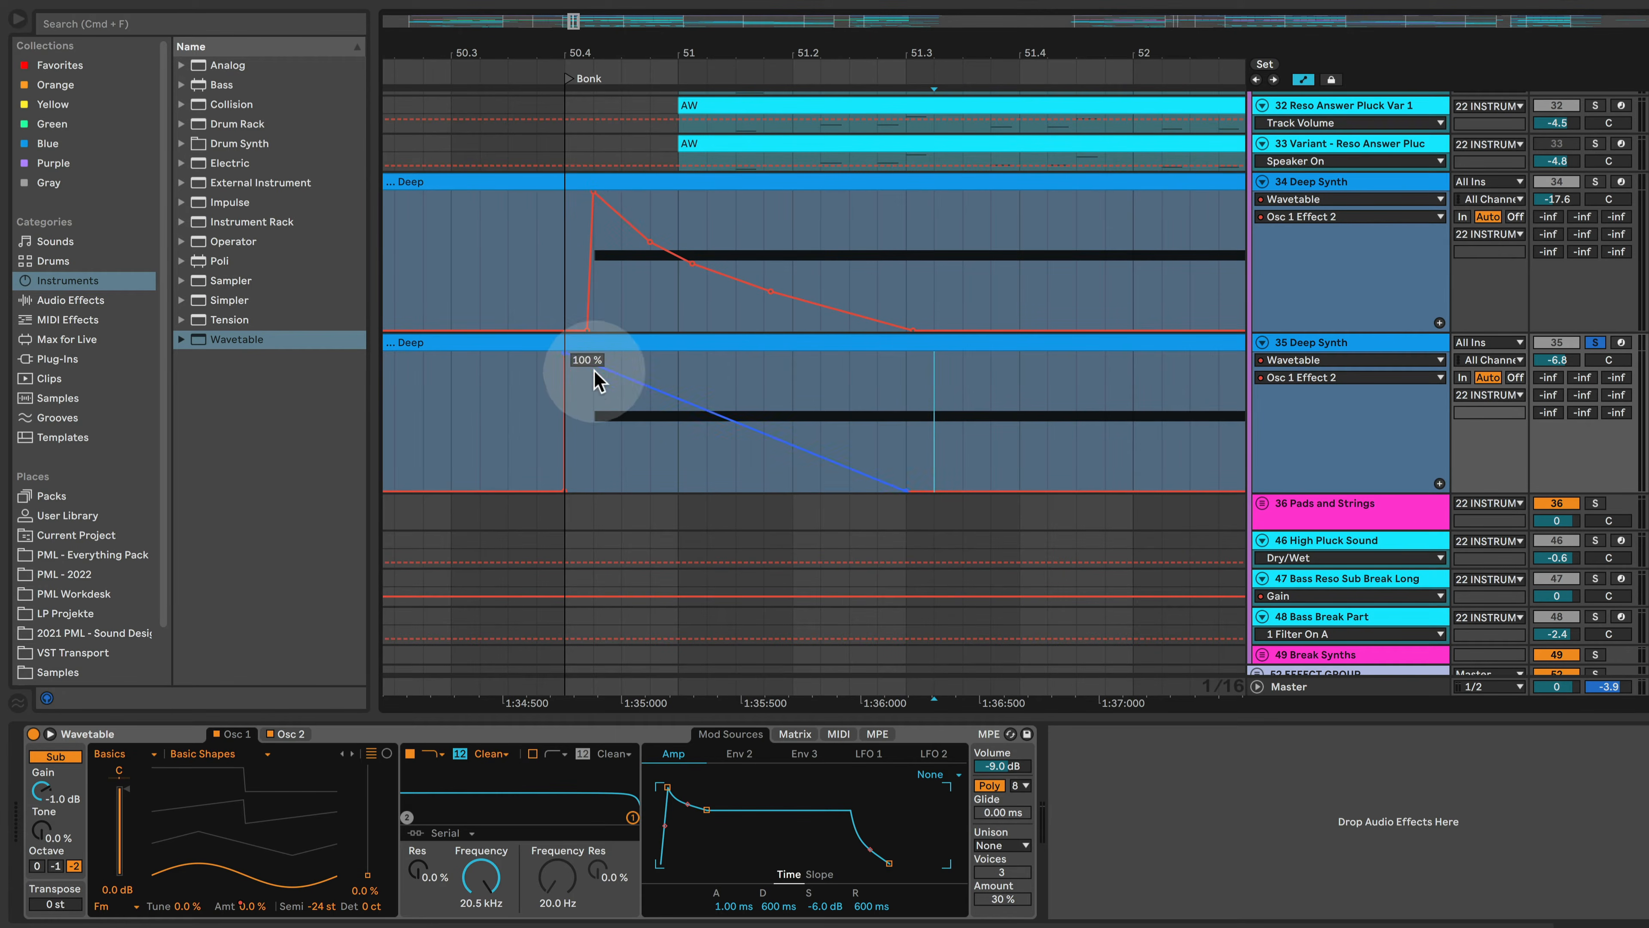
# - Shape the automation to peak at 100 % on the note's start and decay through a breakpoint at about 63 %
pyautogui.moveTo(594, 371); pyautogui.dragTo(591, 353)
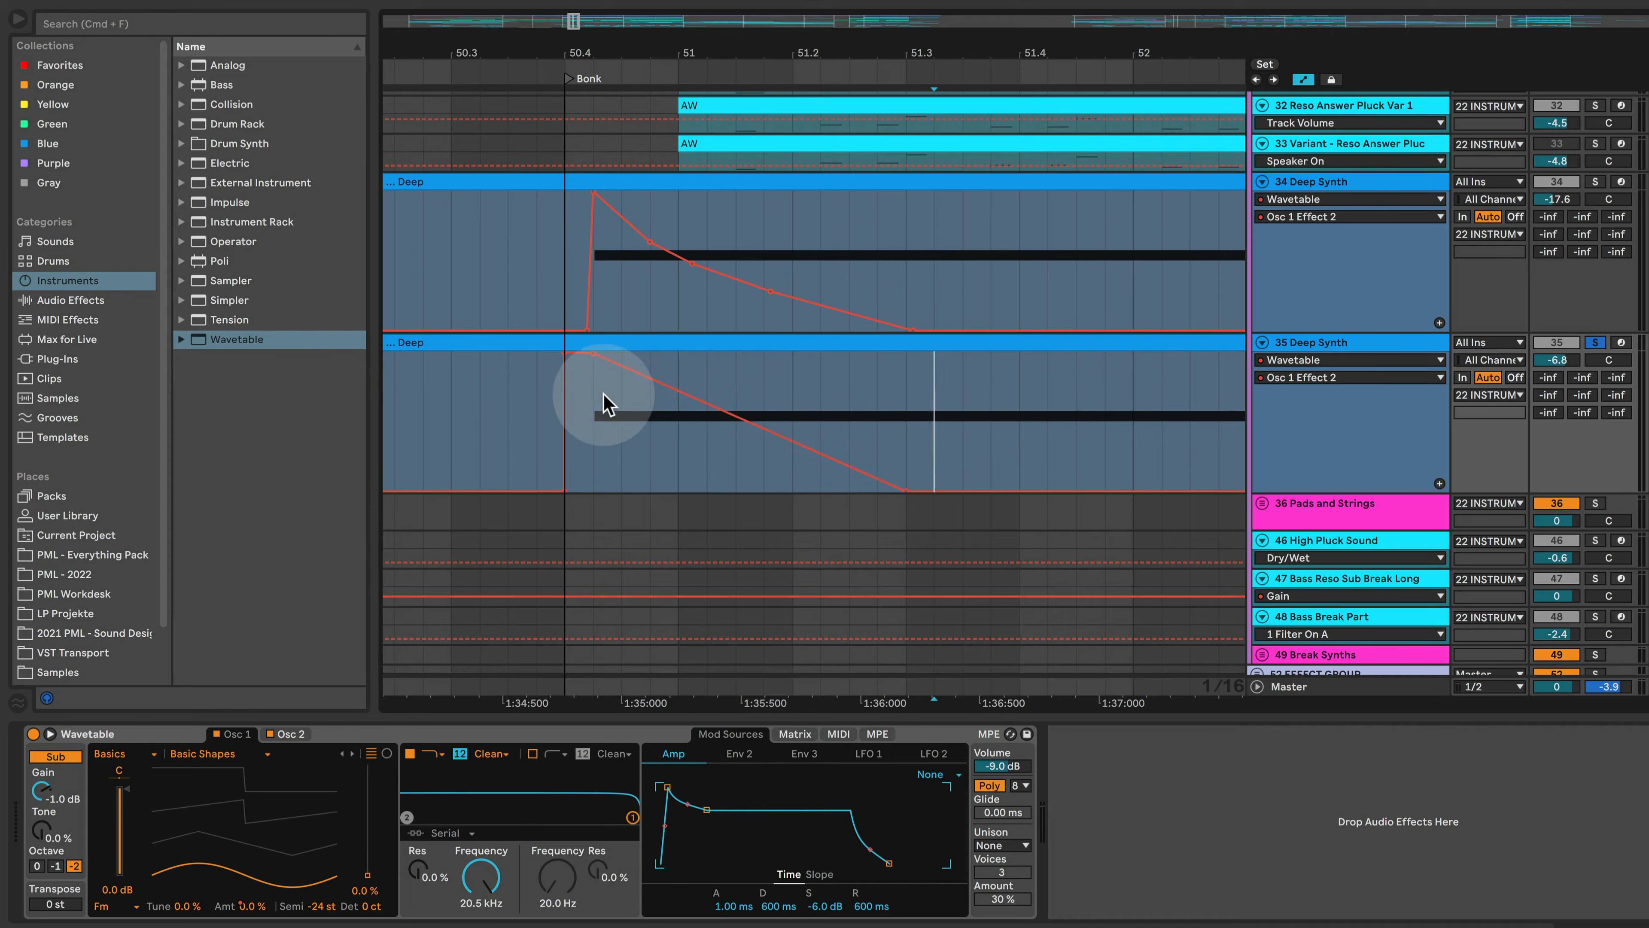
pyautogui.click(564, 355)
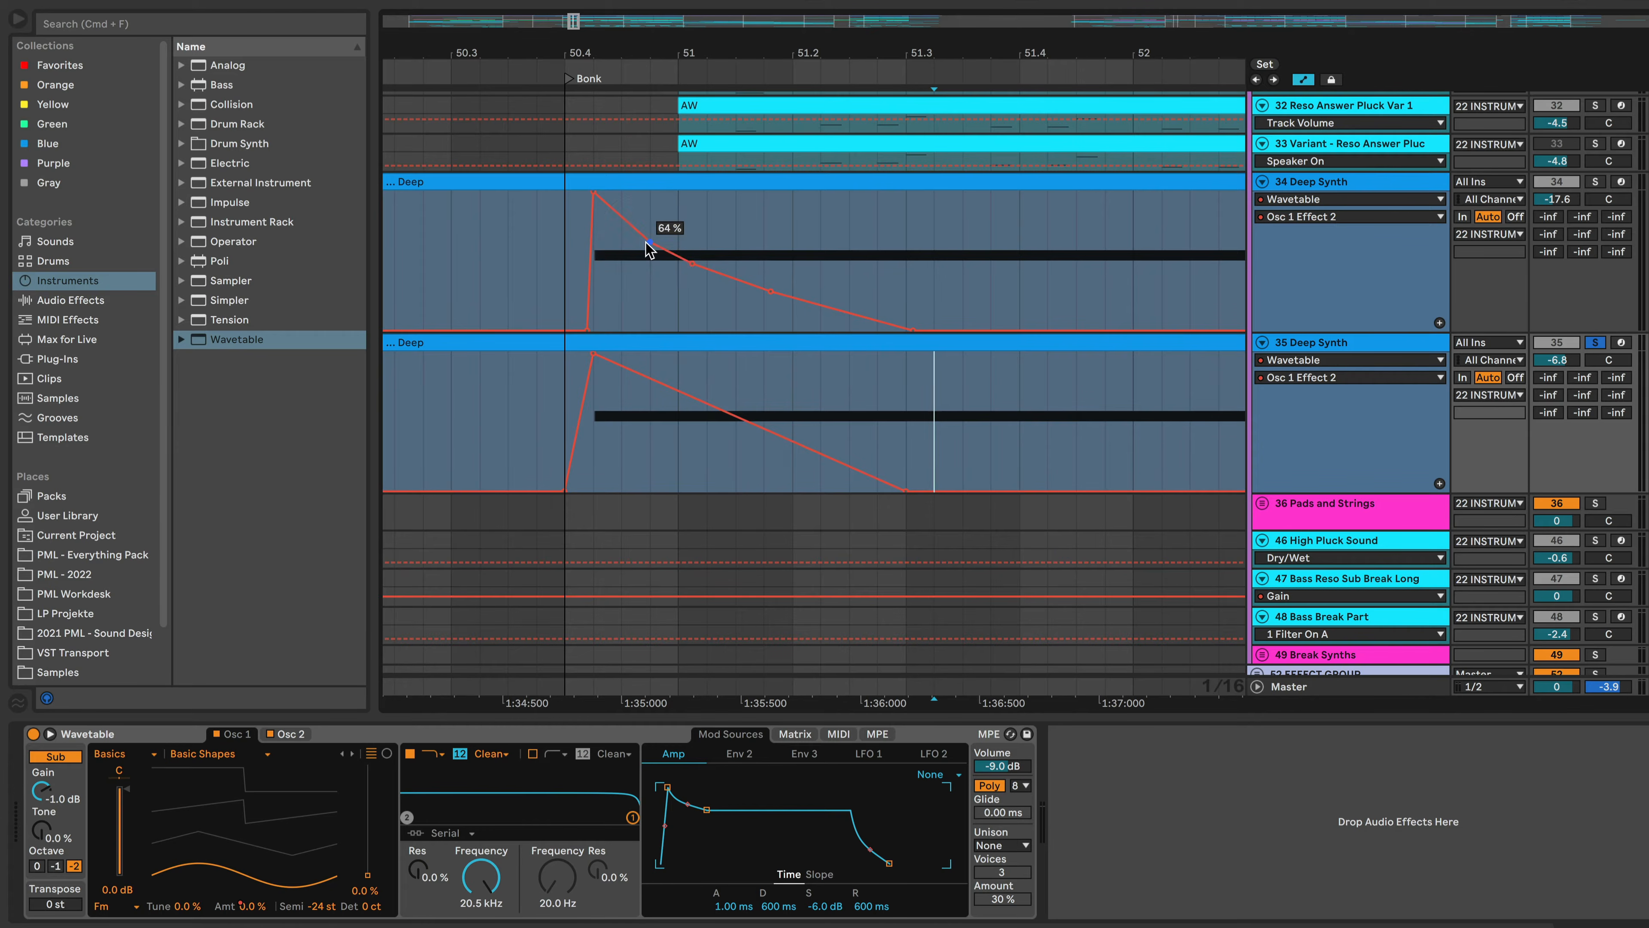
pyautogui.click(643, 403)
pyautogui.click(650, 384)
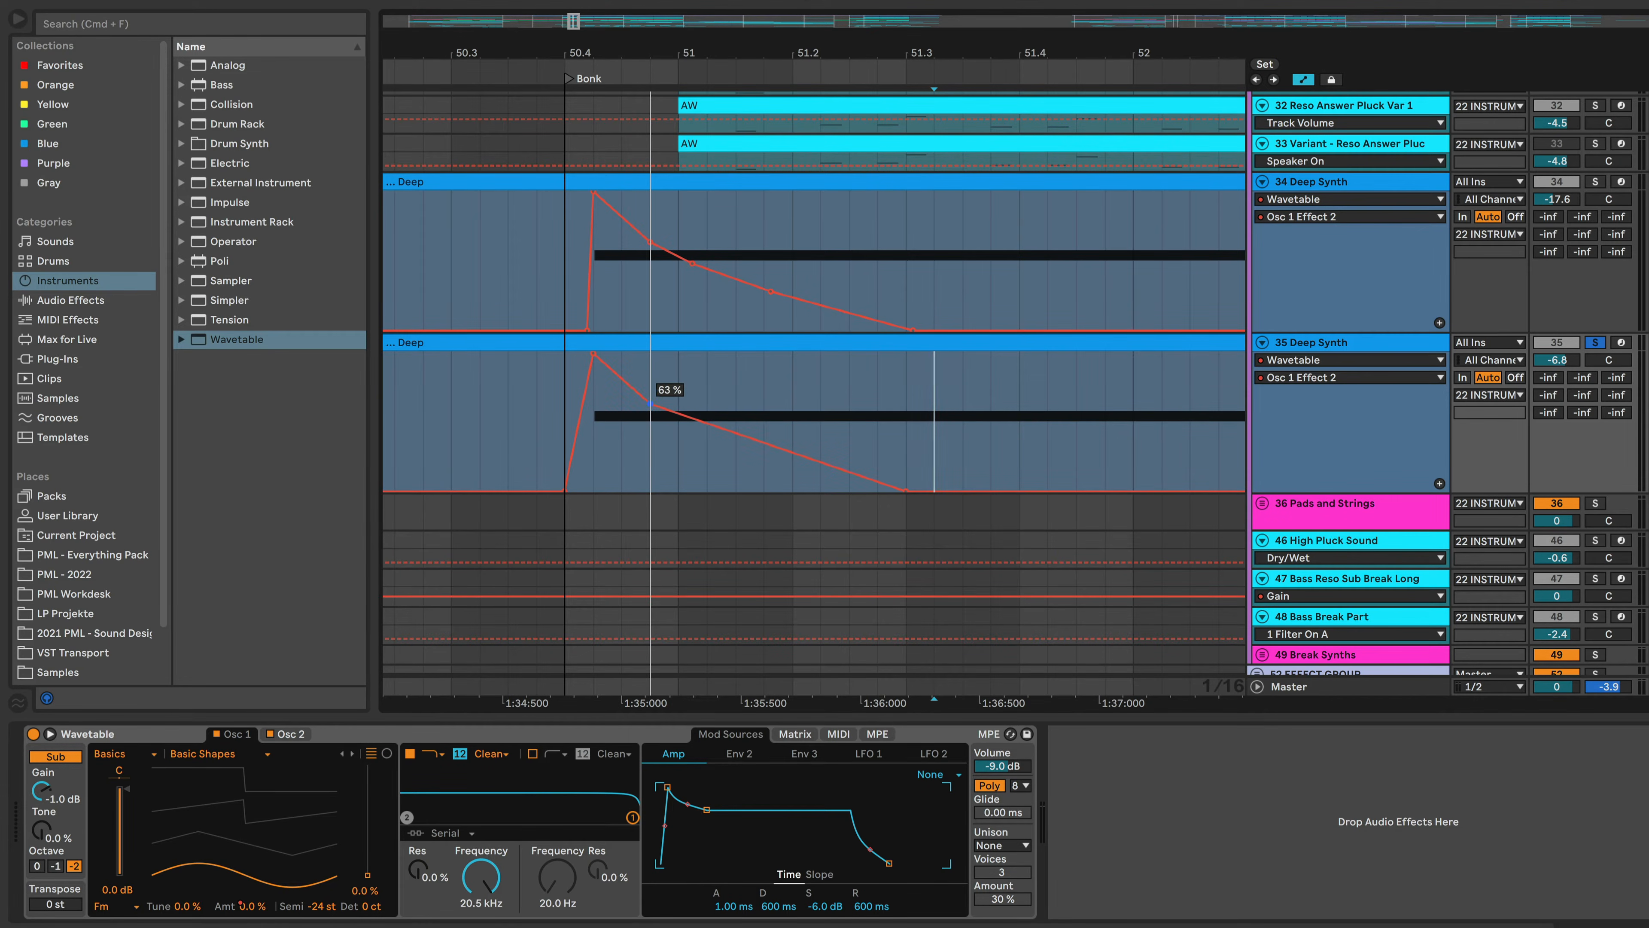
pyautogui.click(651, 404)
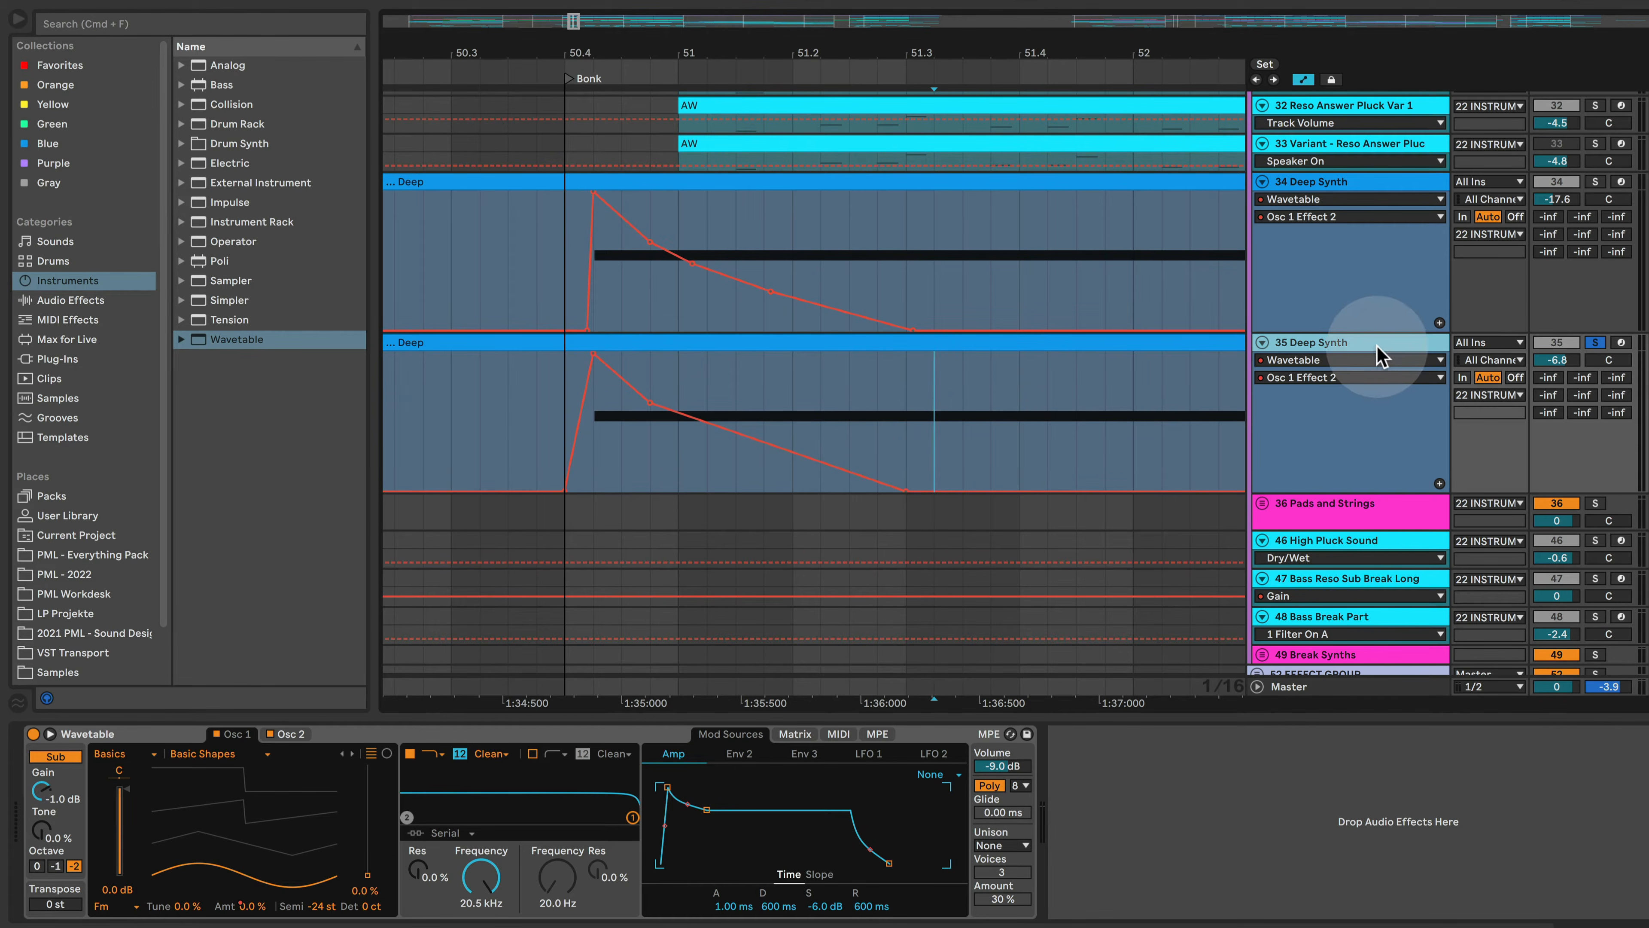
# - Audition the duplicated Deep Synth track from 50.4, comparing the automated FM amount with it held at 0.0 %
pyautogui.click(569, 371)
pyautogui.press('space')
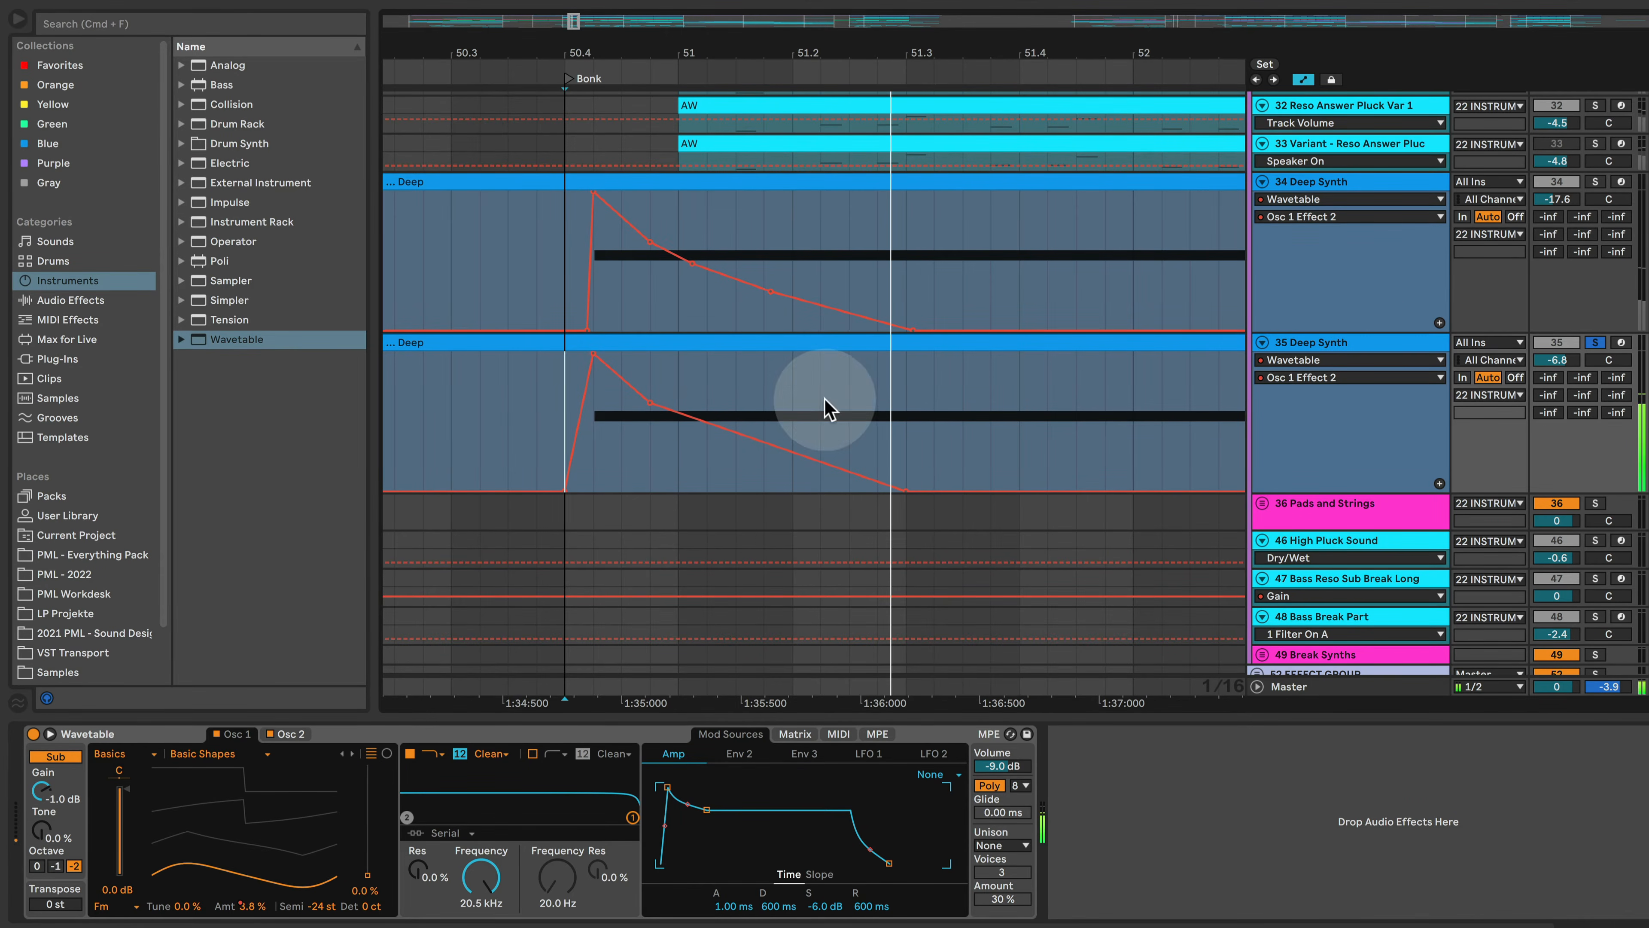
pyautogui.press('space')
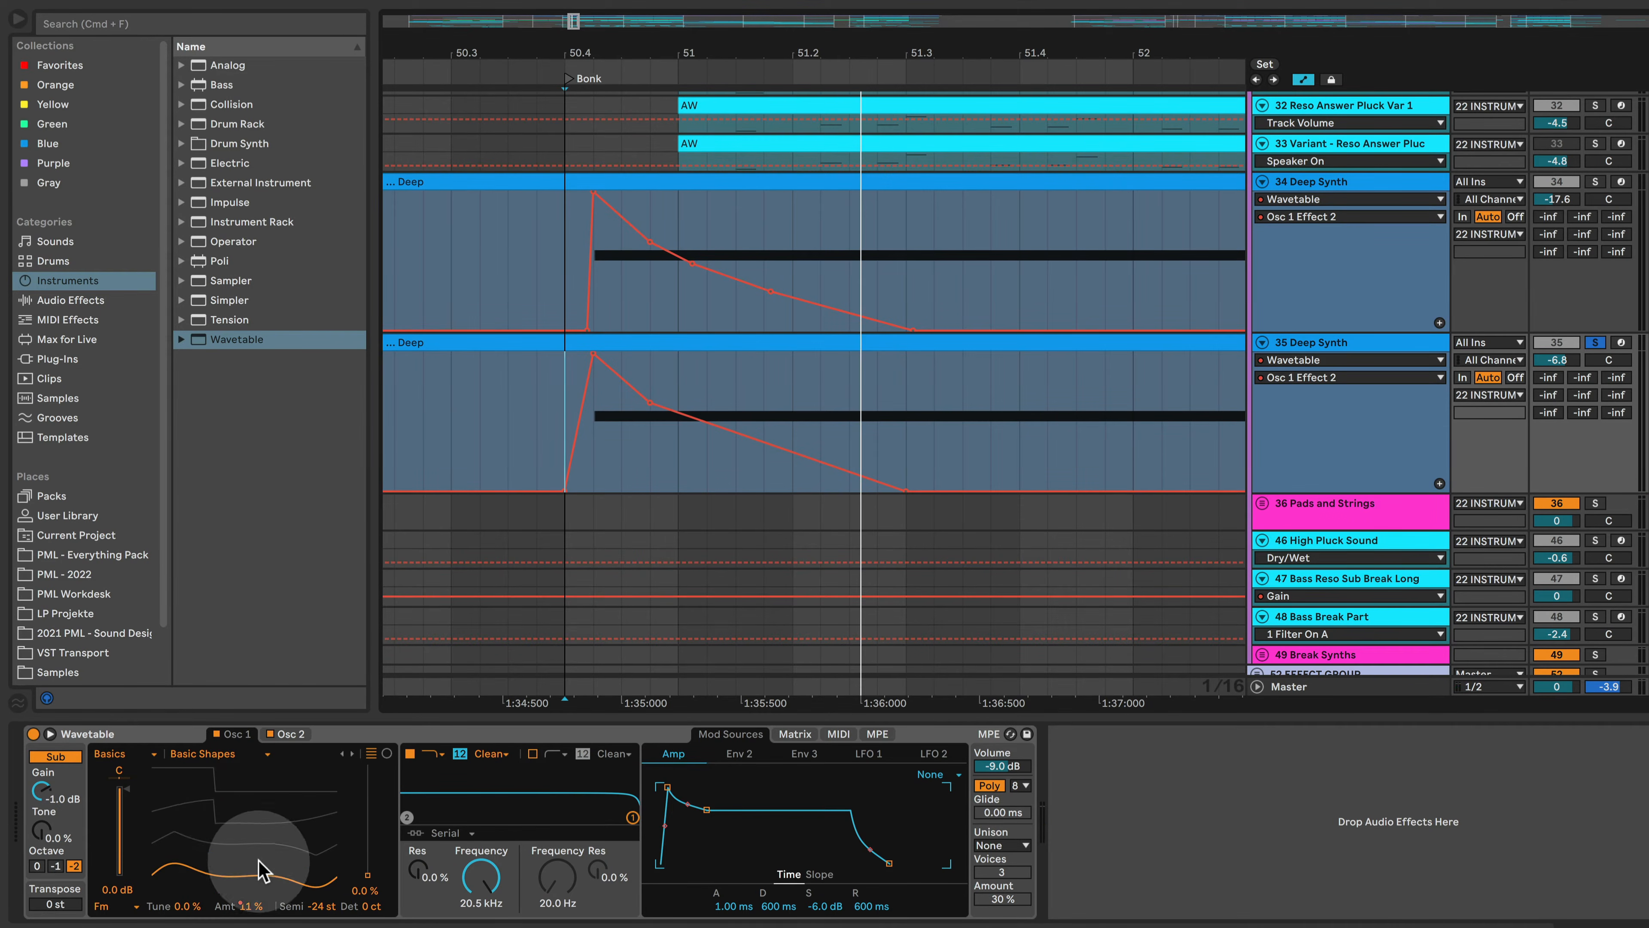
pyautogui.moveTo(243, 905)
pyautogui.mouseDown()
pyautogui.moveTo(243, 858)
pyautogui.moveTo(243, 911)
pyautogui.mouseUp()
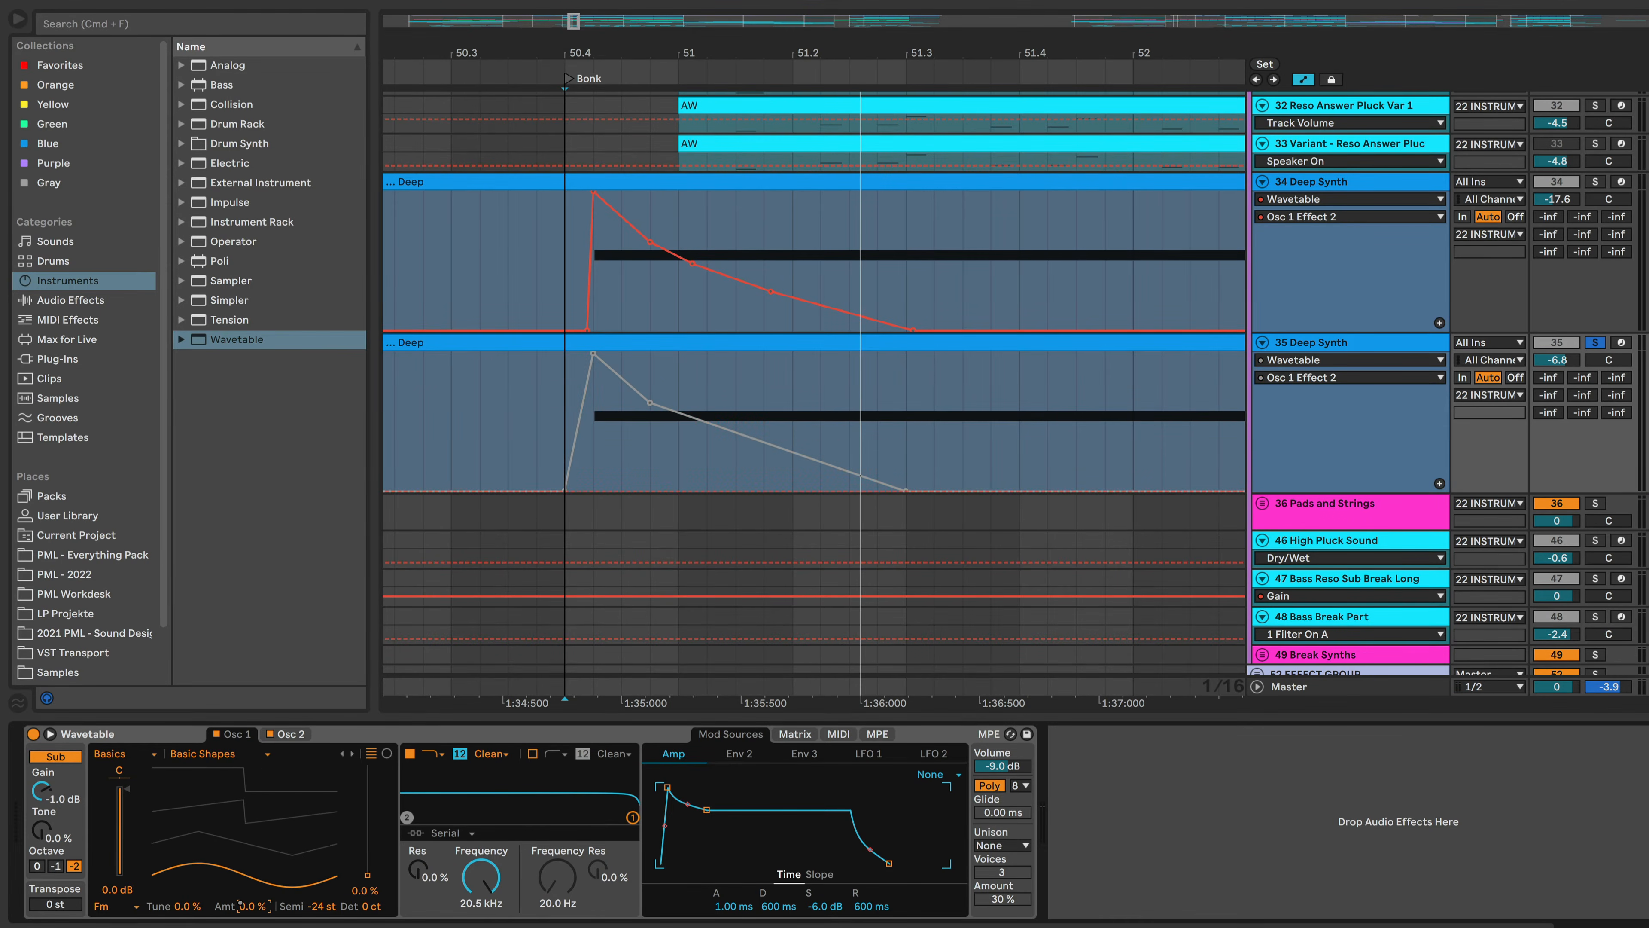
pyautogui.press('space')
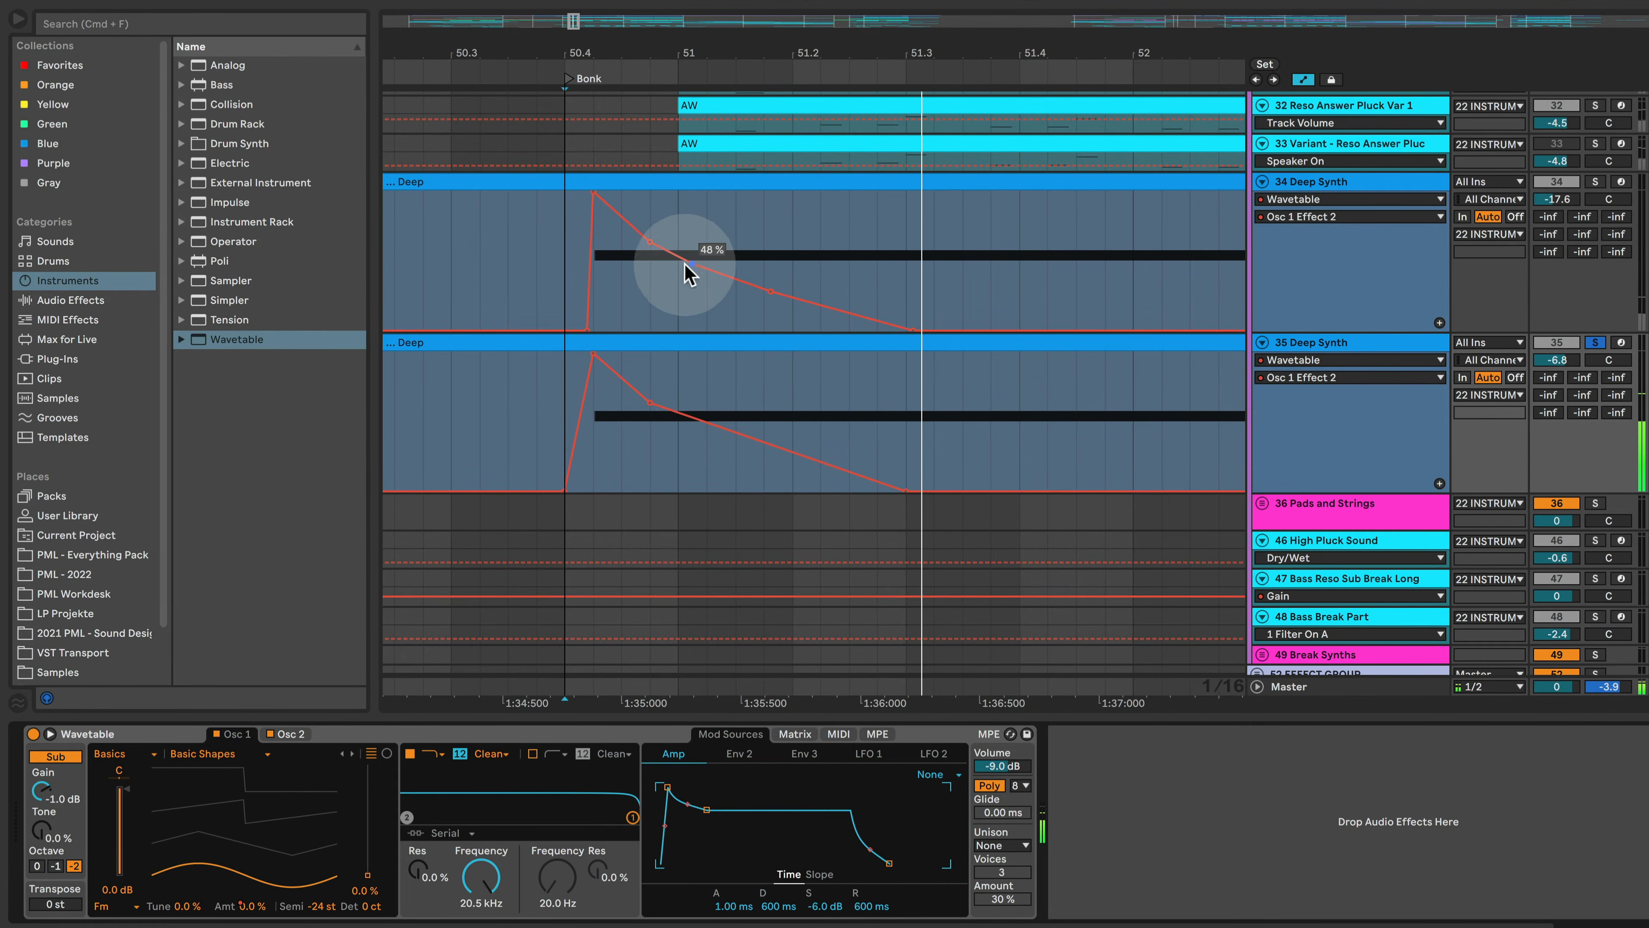
# - Add two decay breakpoints to the duplicated track's FM automation, one just after 51 and one at about 28 % before 51.2, and audition it
pyautogui.click(690, 418)
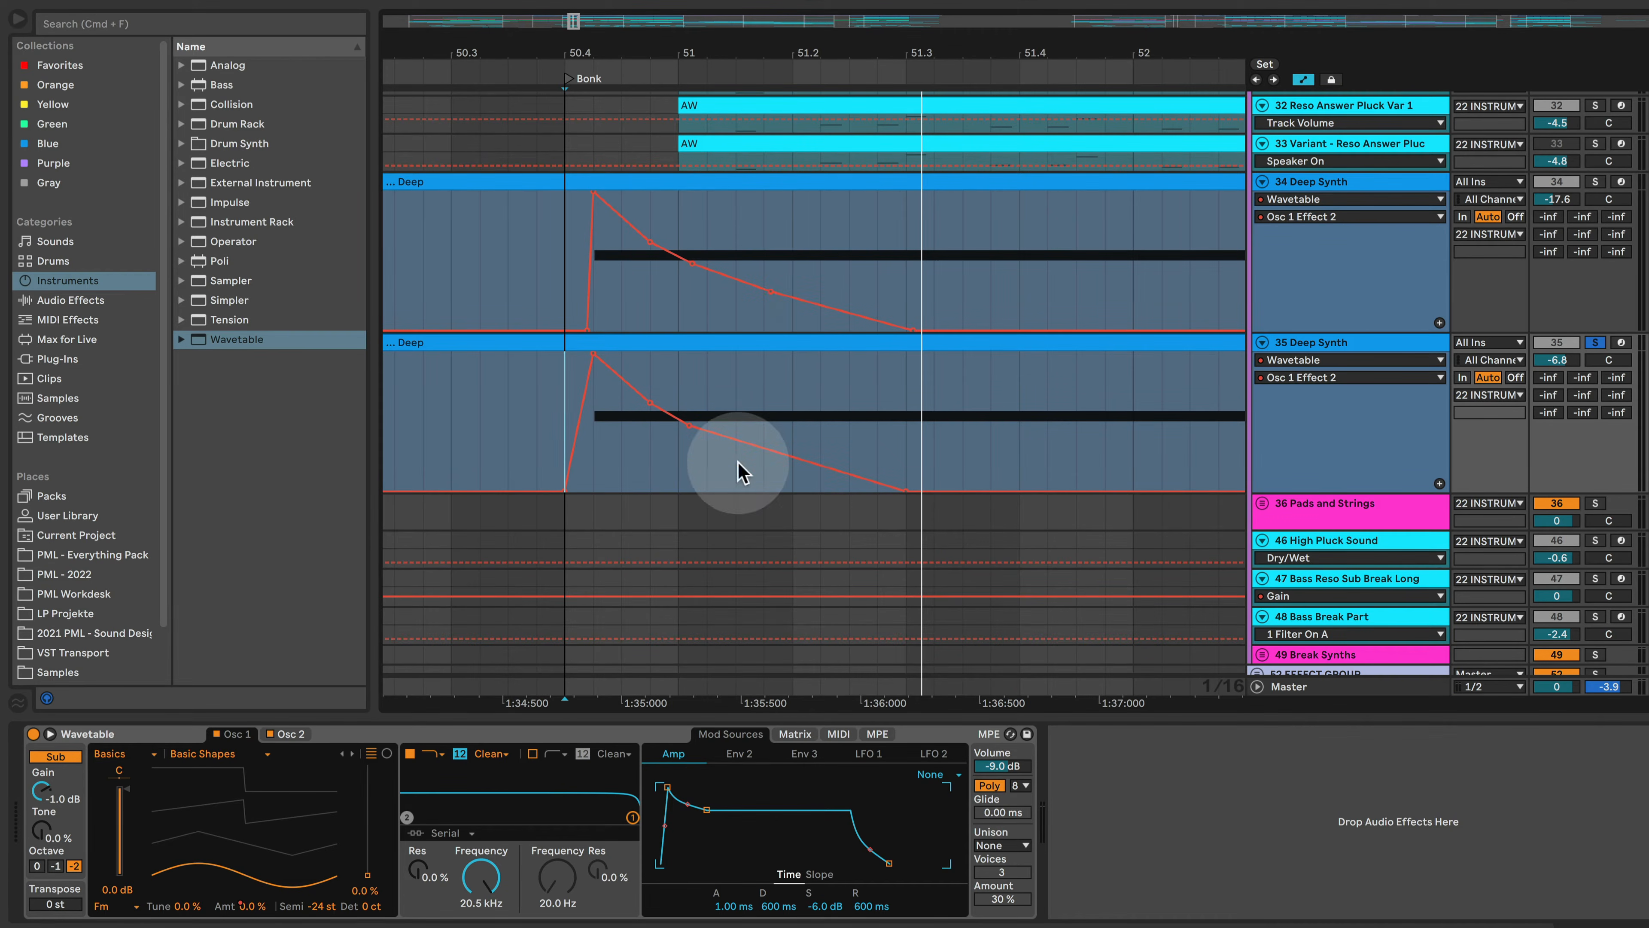
pyautogui.click(765, 449)
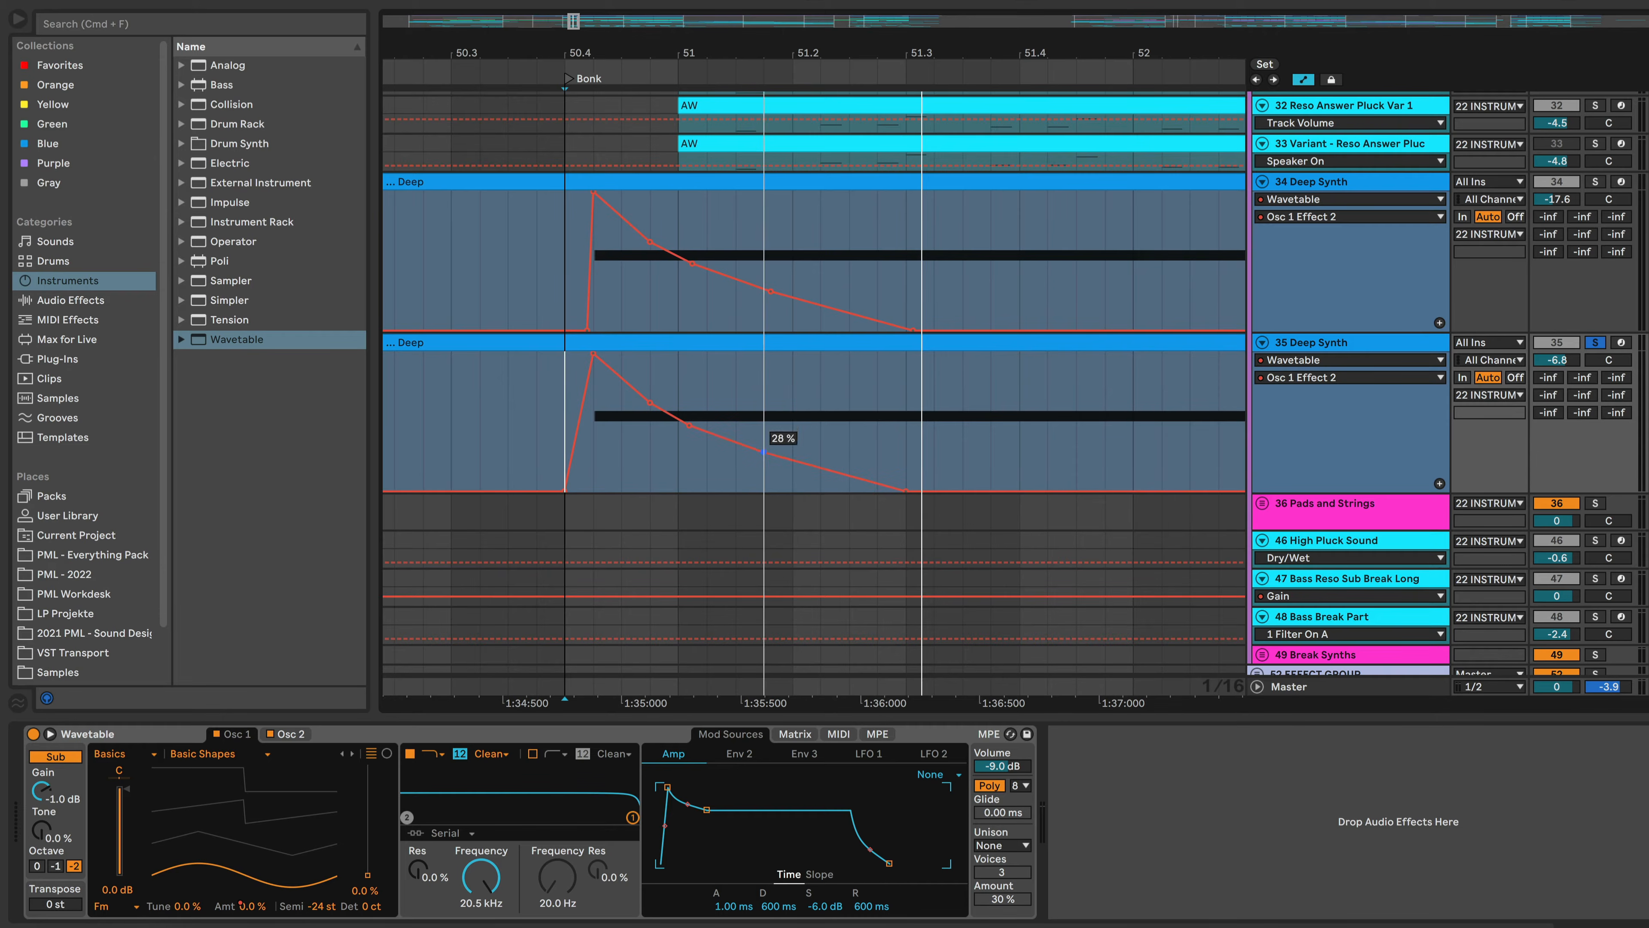
pyautogui.press('space')
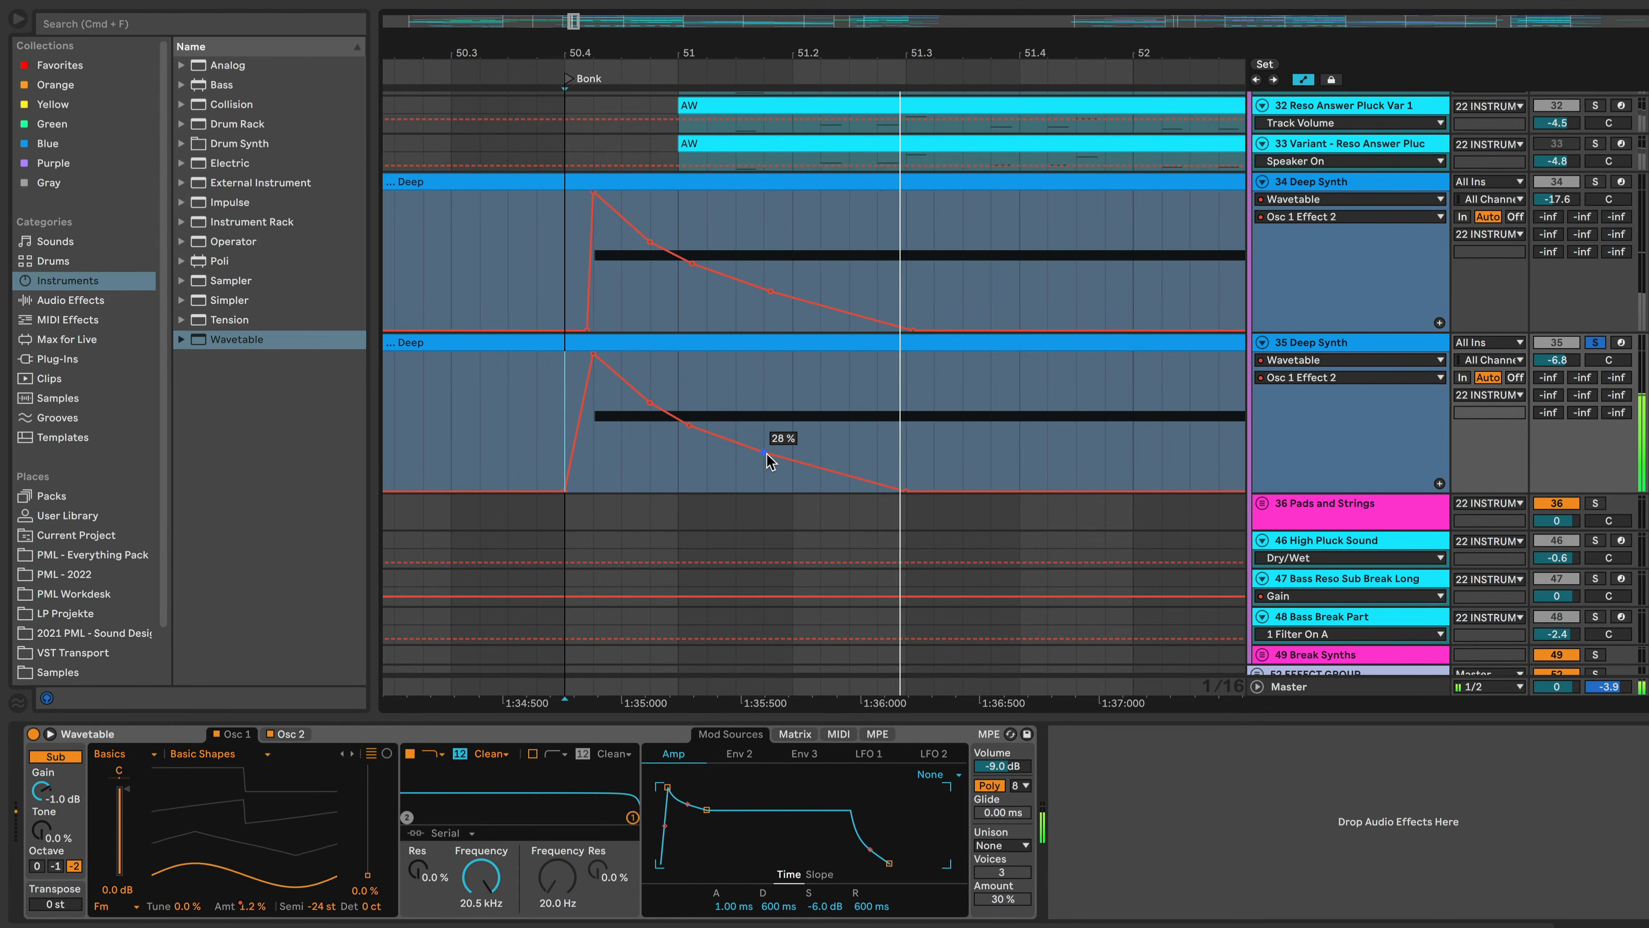
pyautogui.press('space')
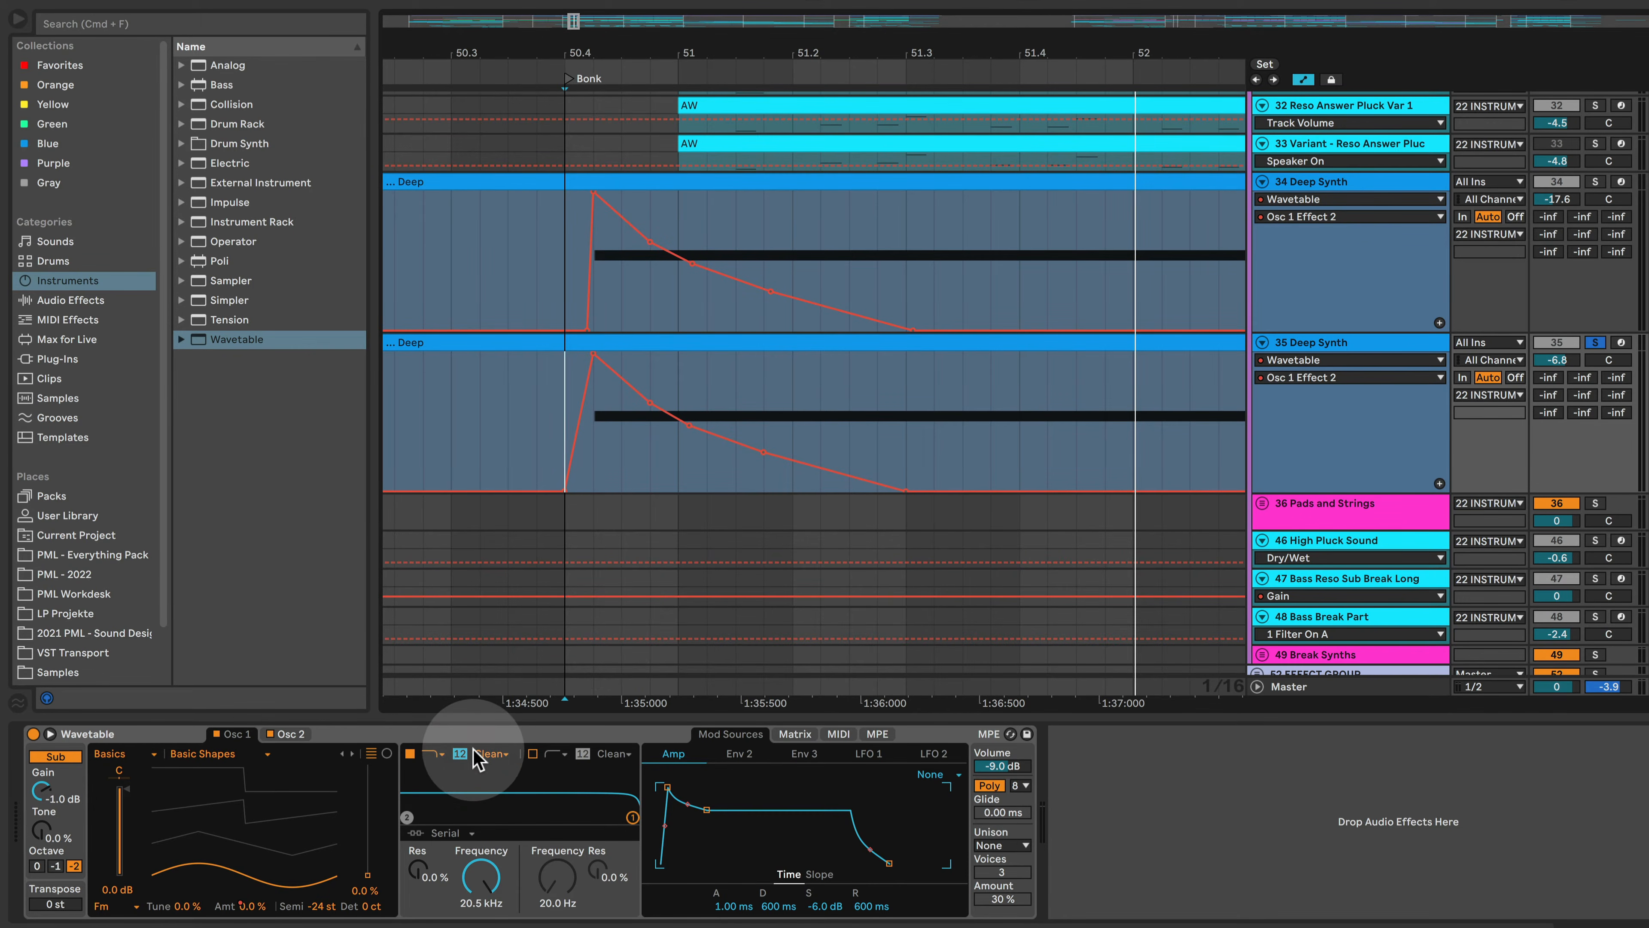
# - Set filter 1 to a 24 dB slope with the PRD circuit, 20.0 Hz frequency and 6.00 dB drive
pyautogui.moveTo(483, 878); pyautogui.dragTo(483, 923)
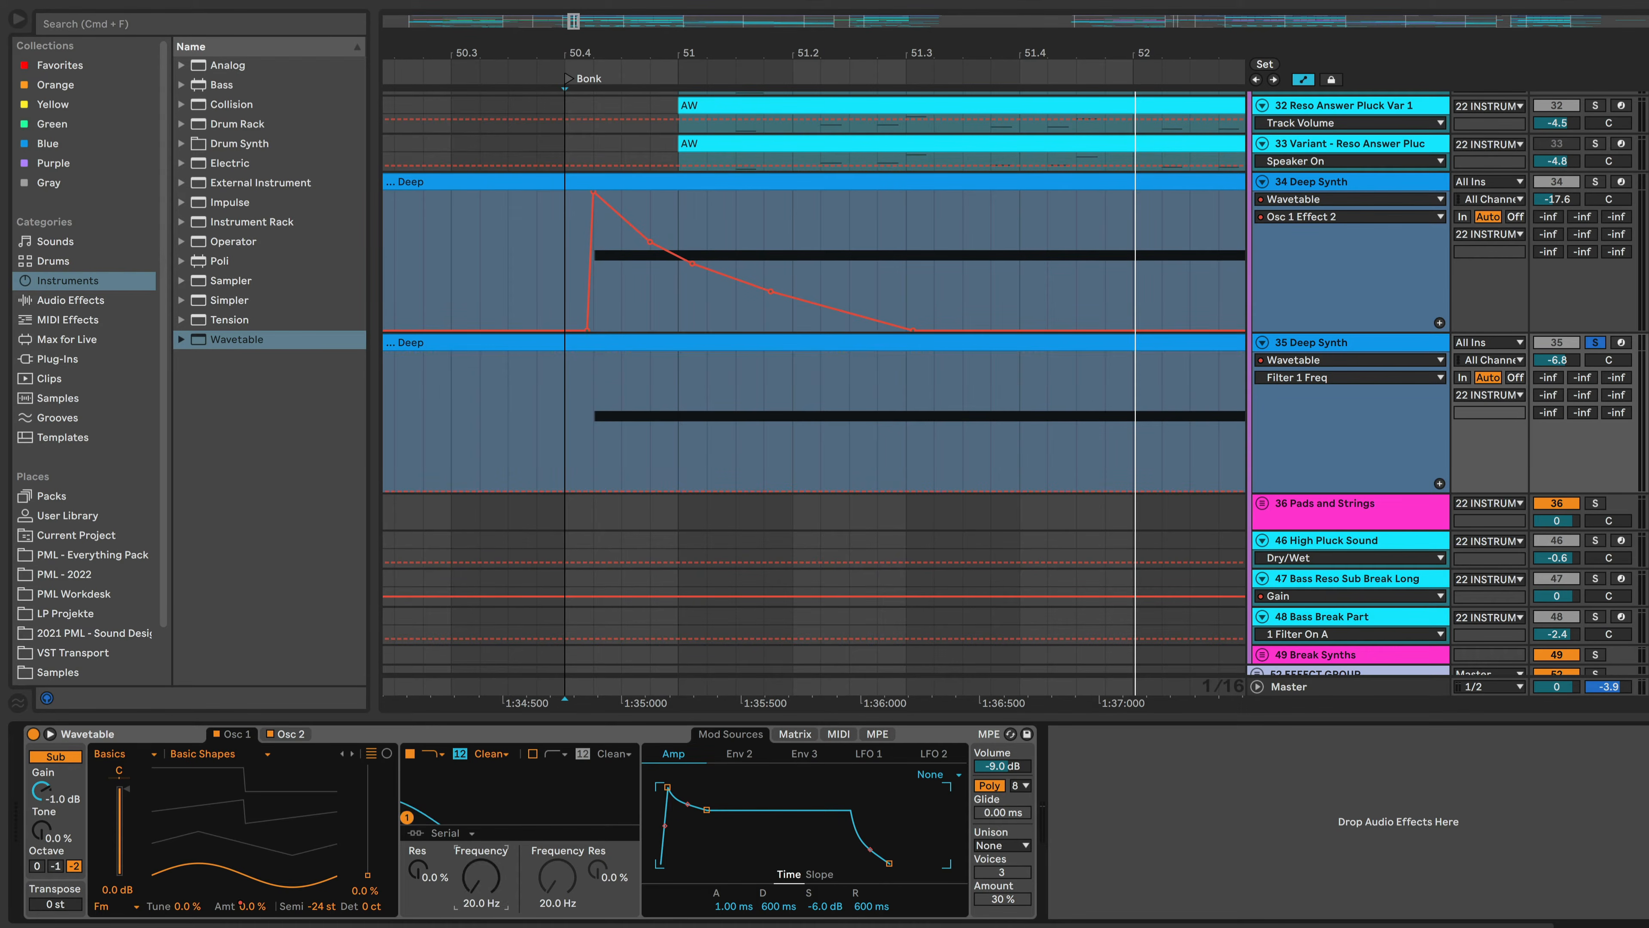
pyautogui.press('space')
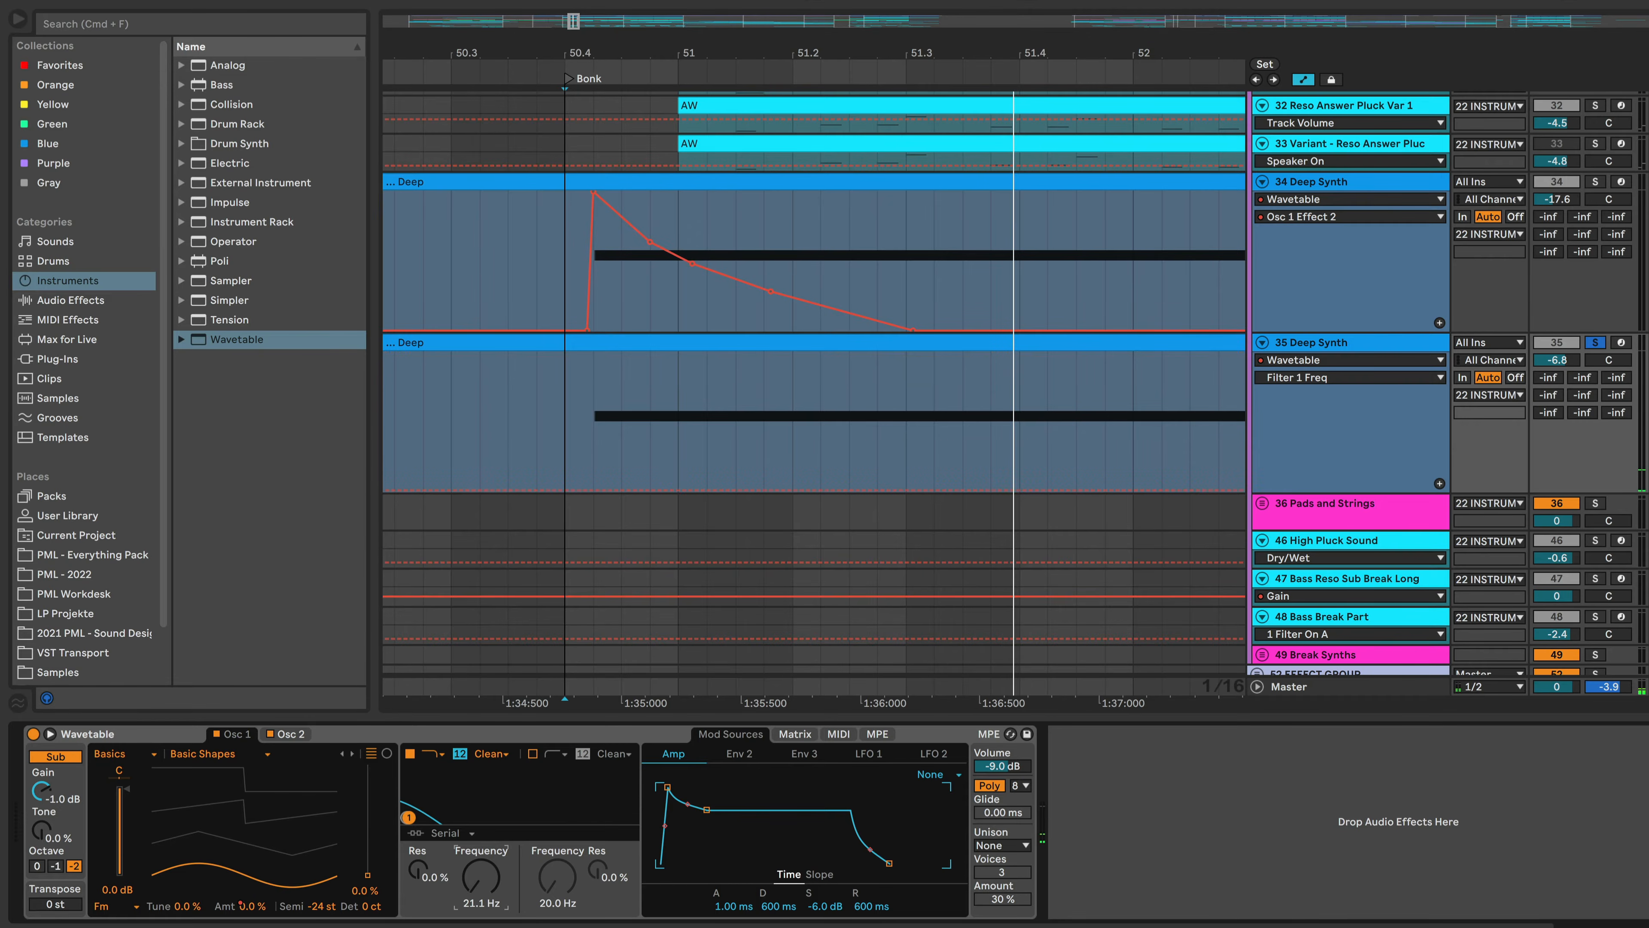
pyautogui.click(459, 754)
pyautogui.moveTo(481, 877); pyautogui.dragTo(481, 910)
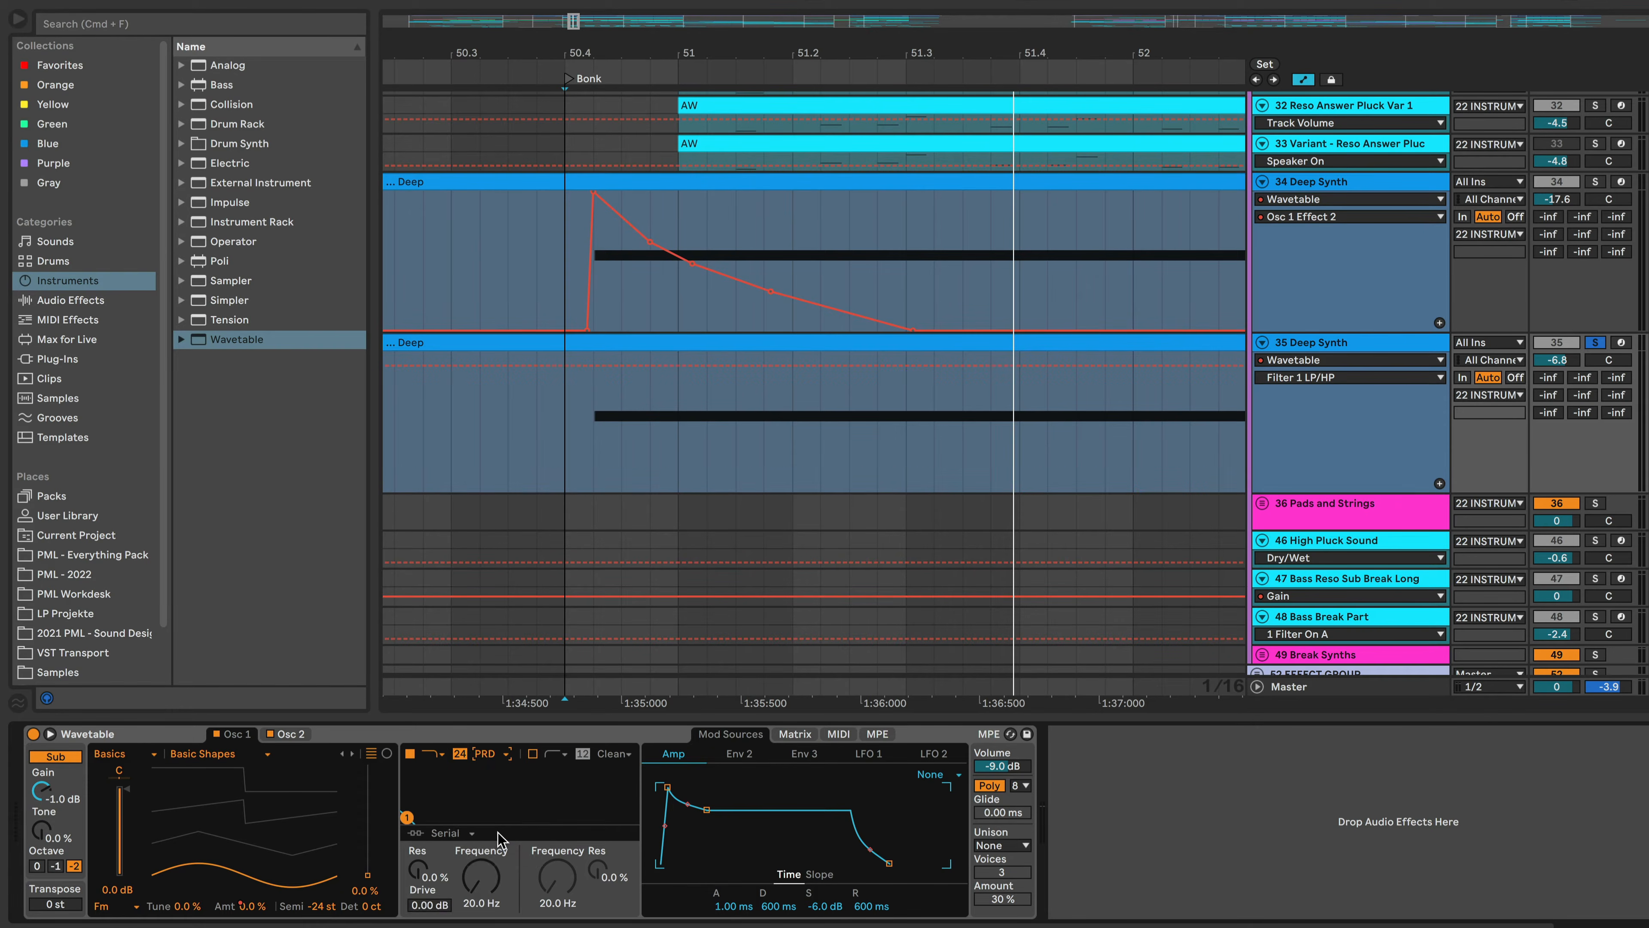
pyautogui.moveTo(430, 905); pyautogui.dragTo(481, 806)
pyautogui.press('space')
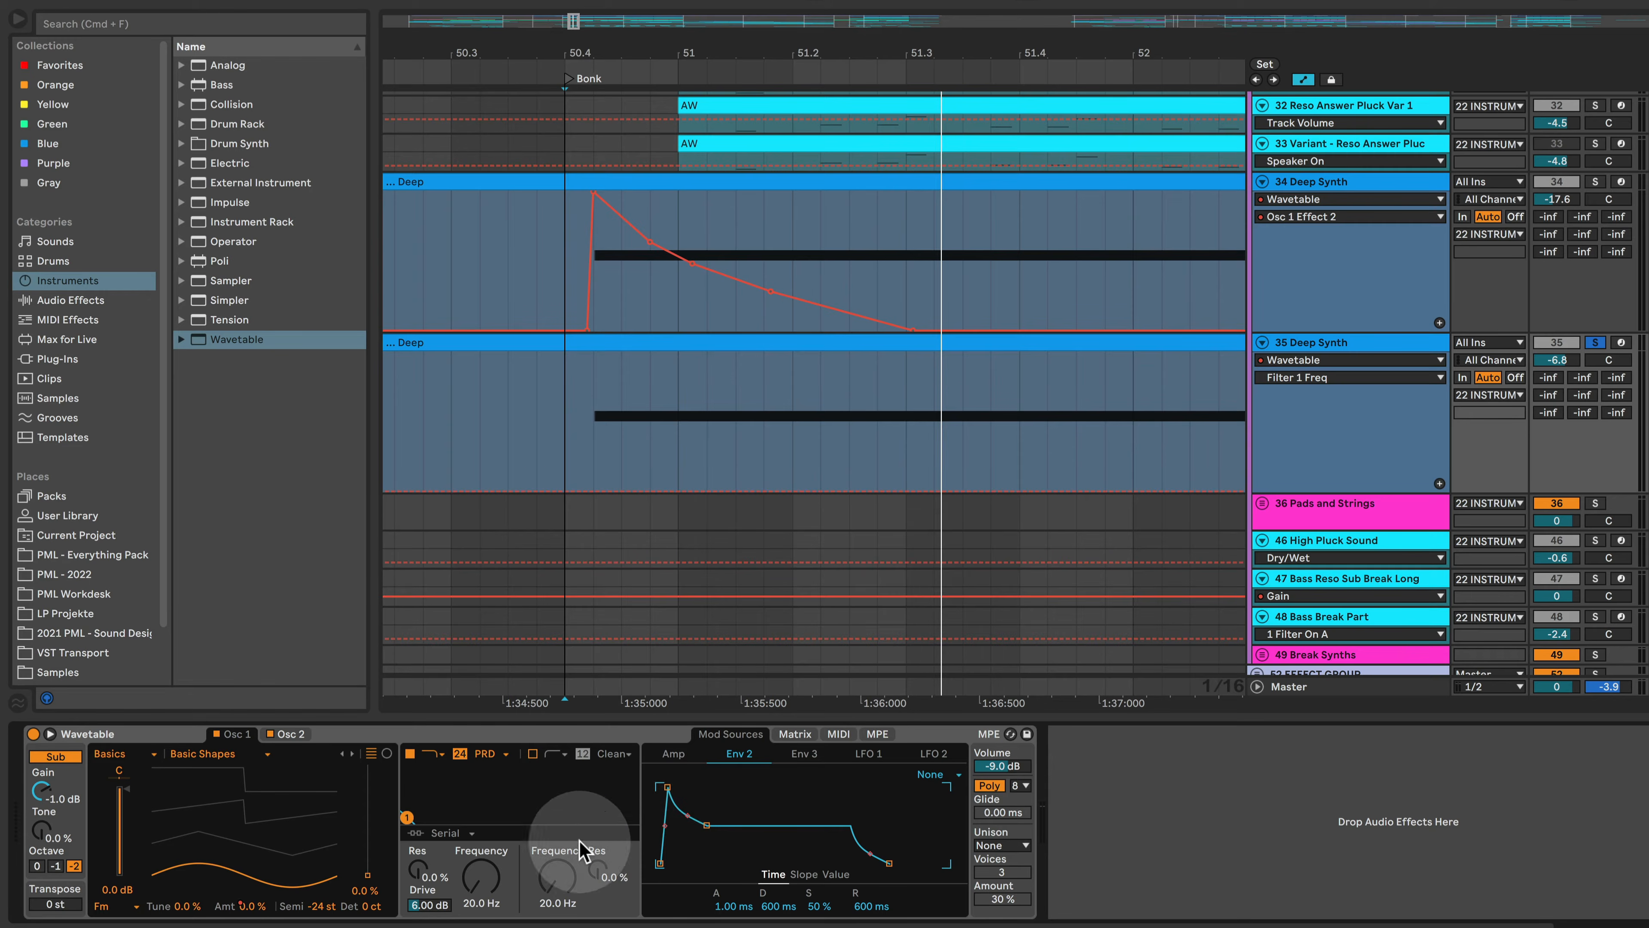
# - Set filter 1's frequency to 21.1 Hz and modulate it with Env 2 at an amount of 77
pyautogui.moveTo(483, 903); pyautogui.dragTo(483, 812)
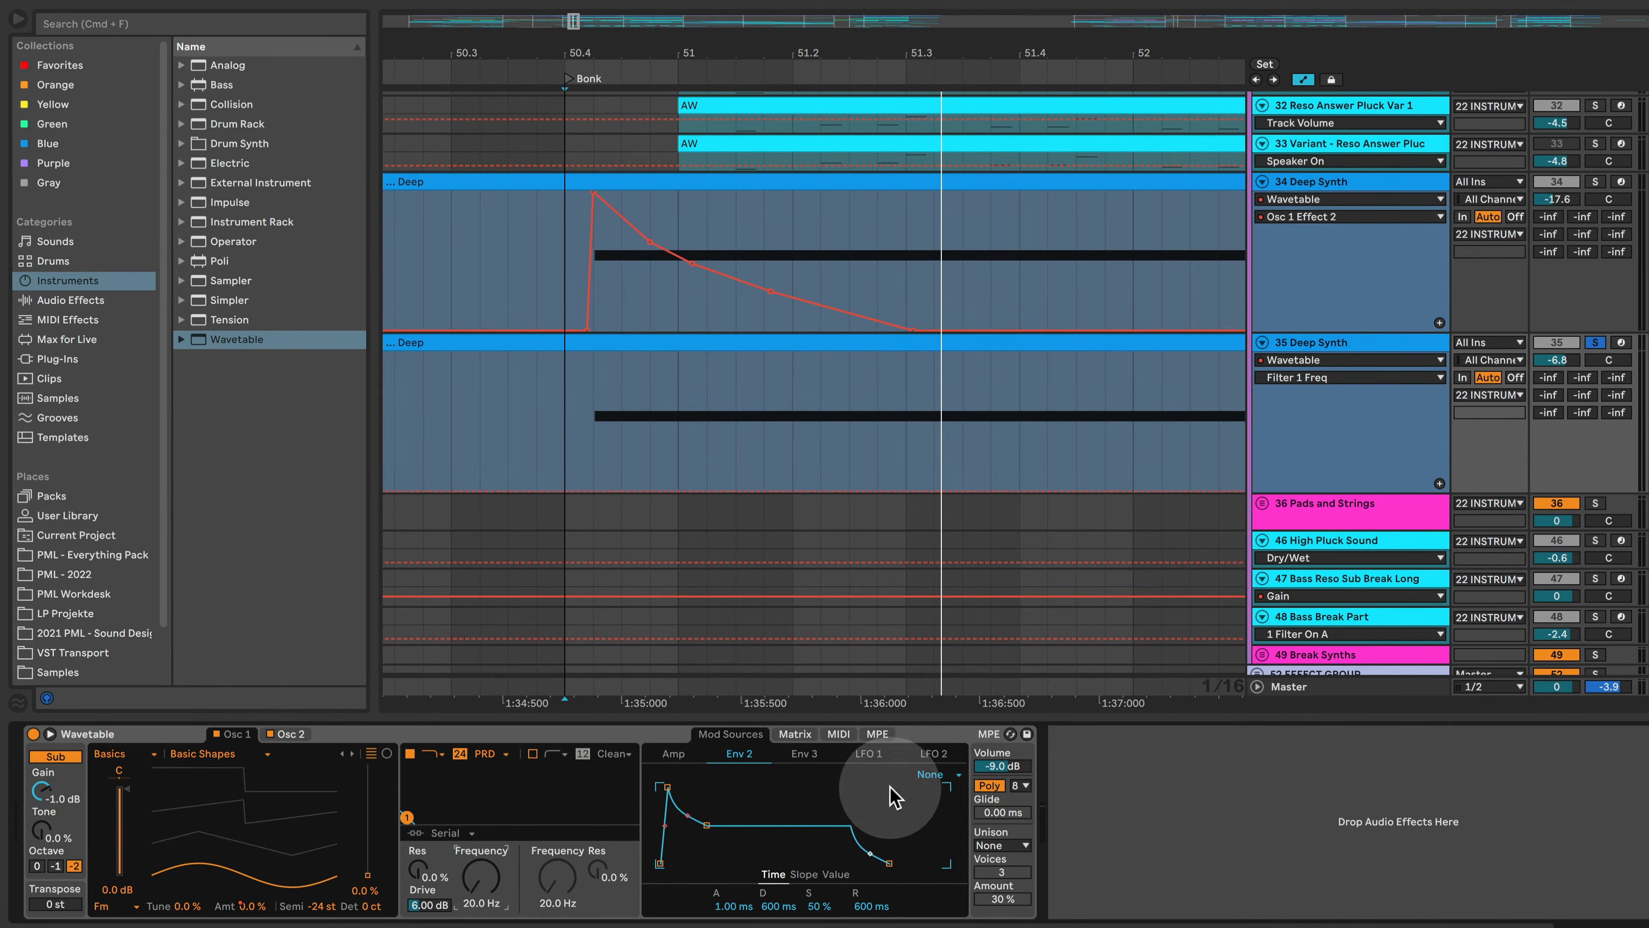
pyautogui.click(796, 734)
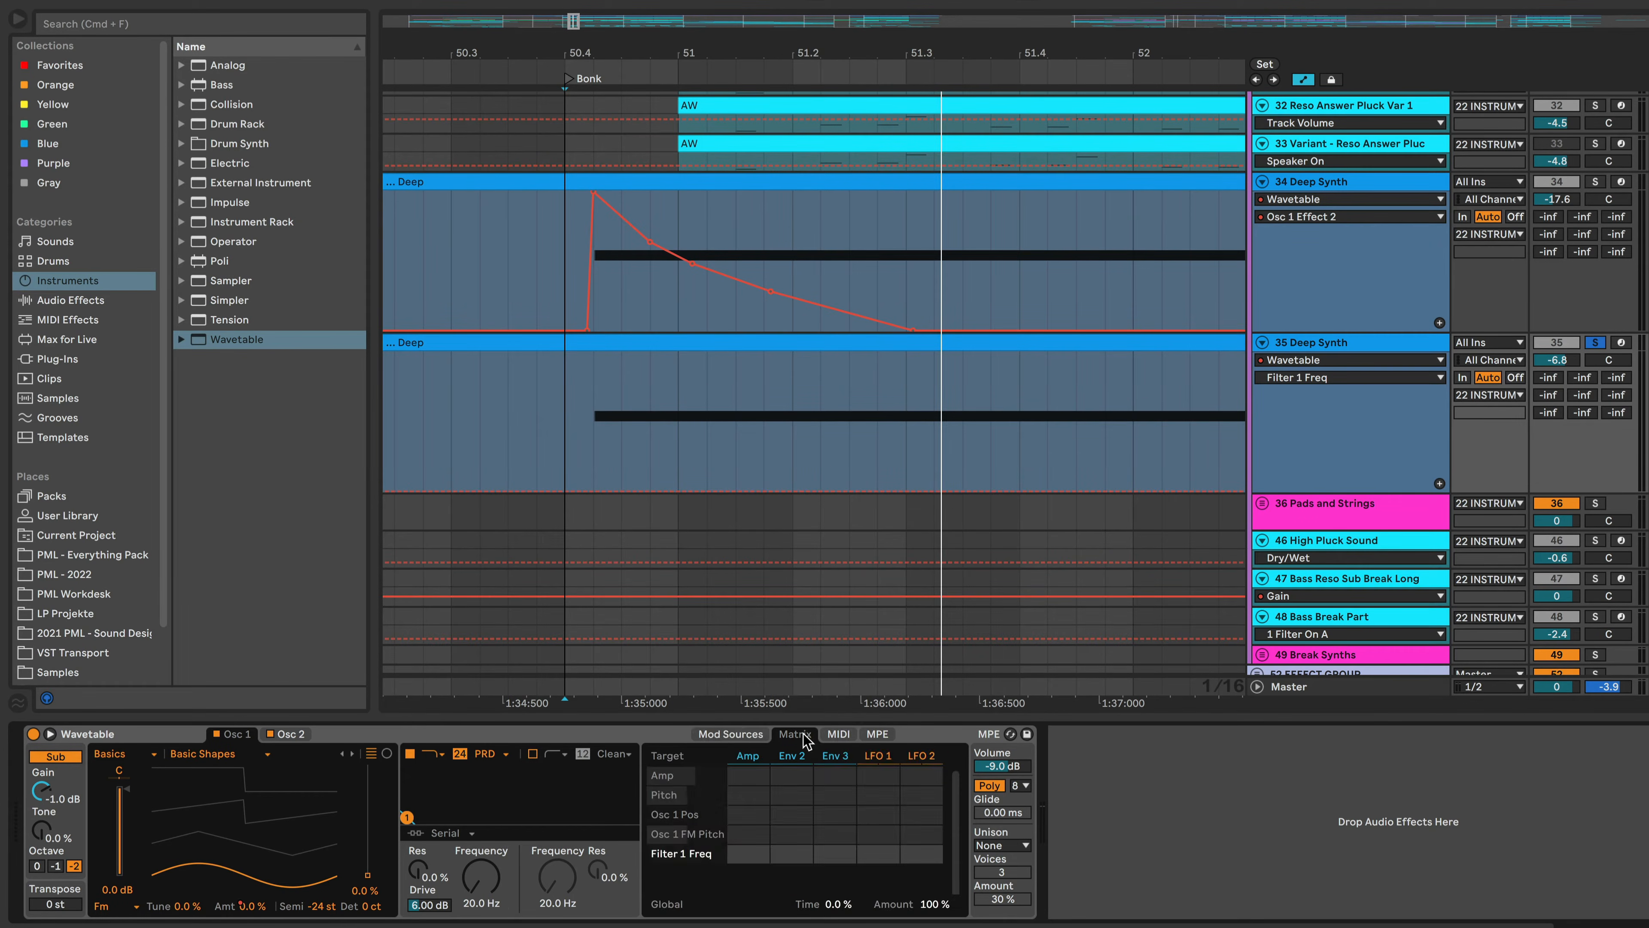
pyautogui.moveTo(481, 877); pyautogui.dragTo(482, 872)
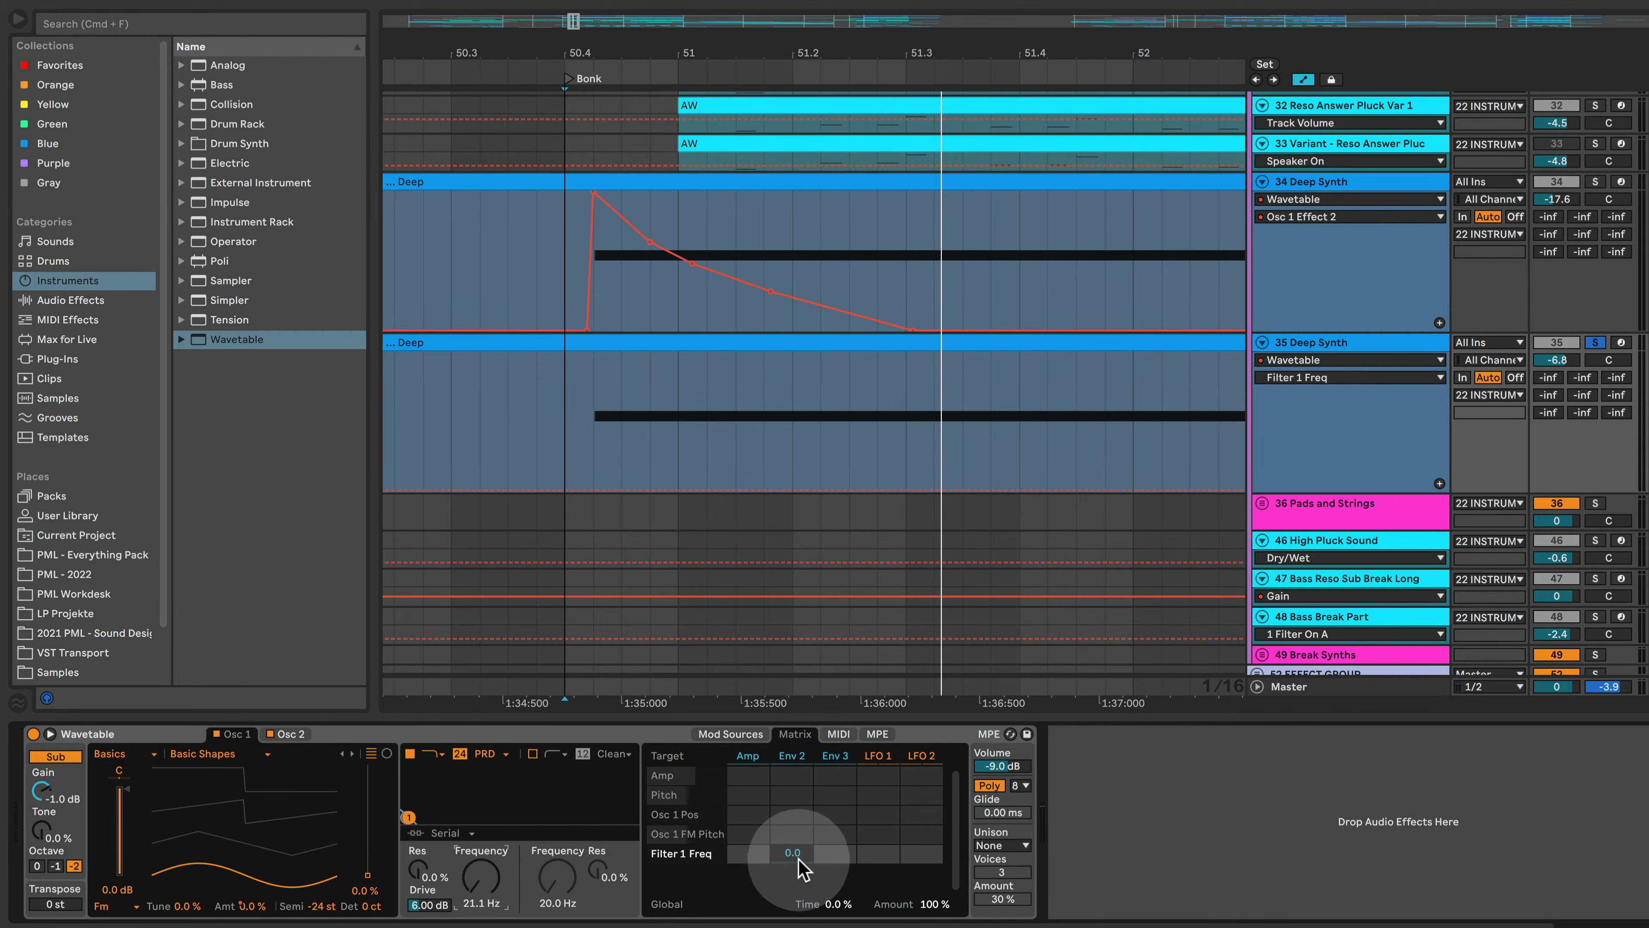
pyautogui.moveTo(792, 853); pyautogui.dragTo(792, 812)
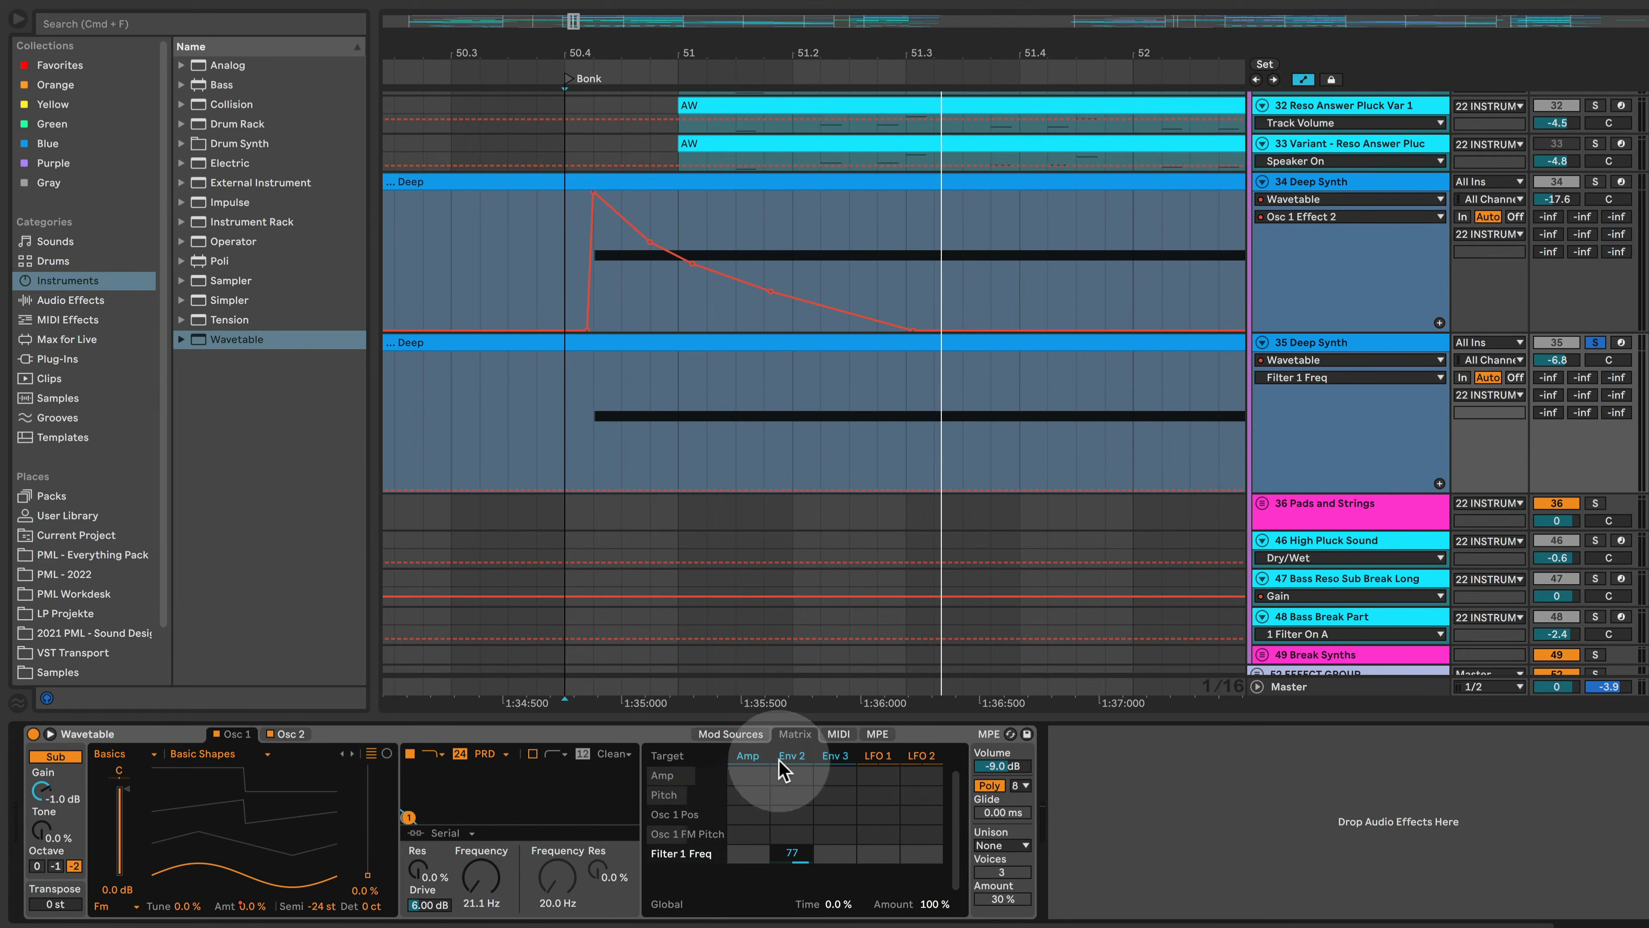
pyautogui.click(796, 758)
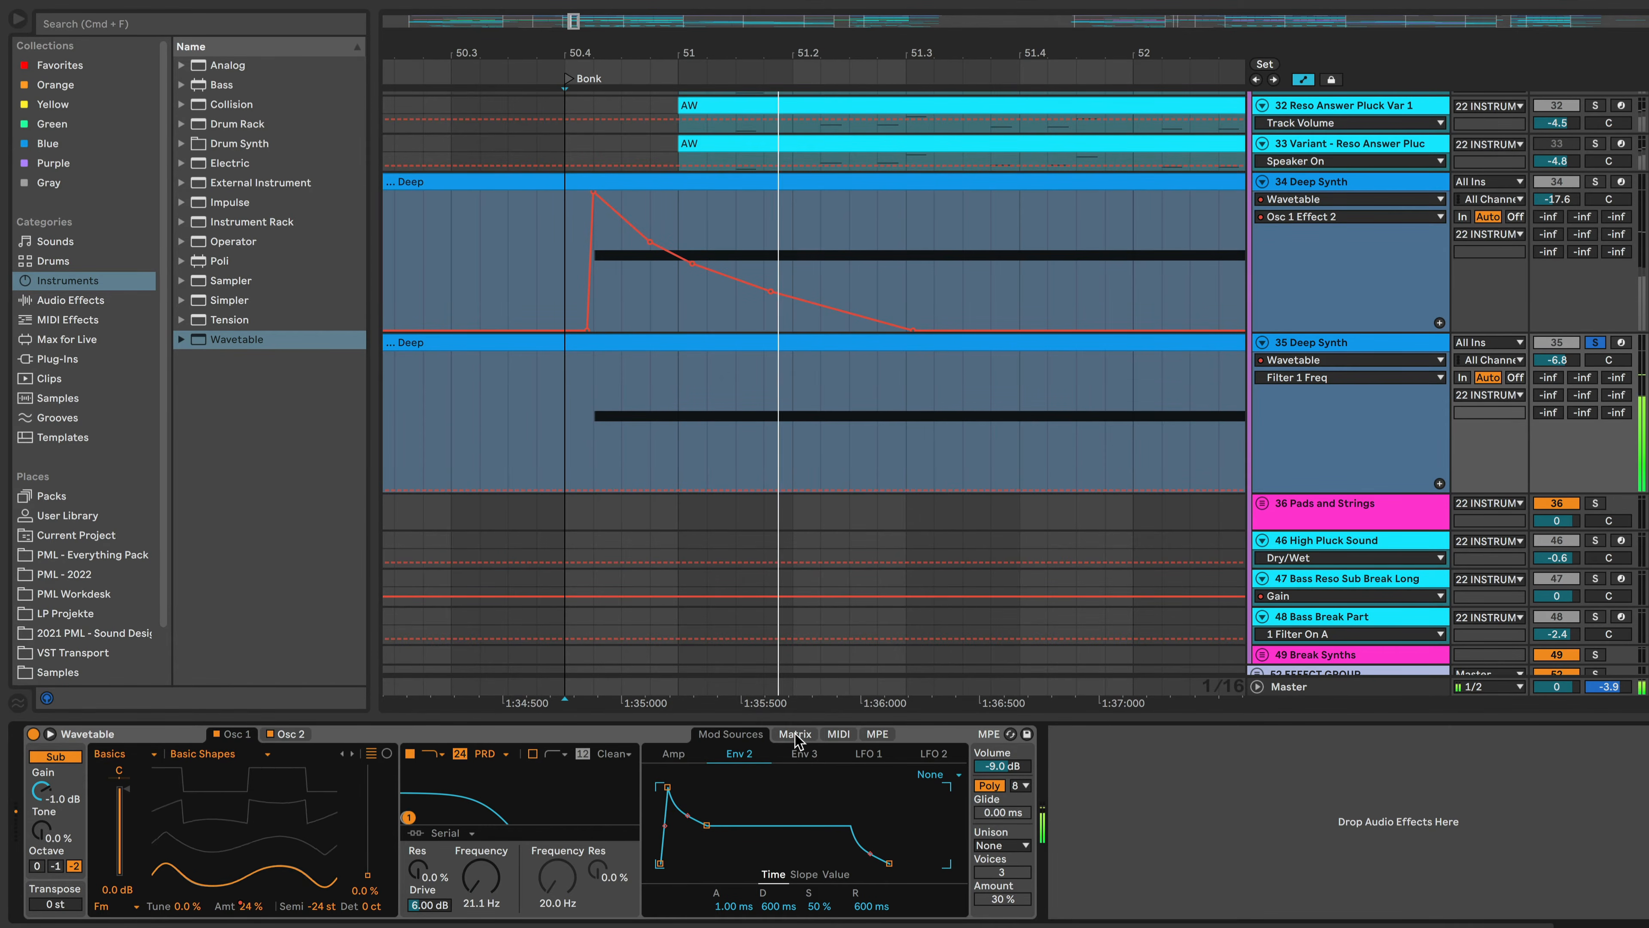
# - Set Env 2's decay to 967 ms and audition the filter movement
pyautogui.click(836, 905)
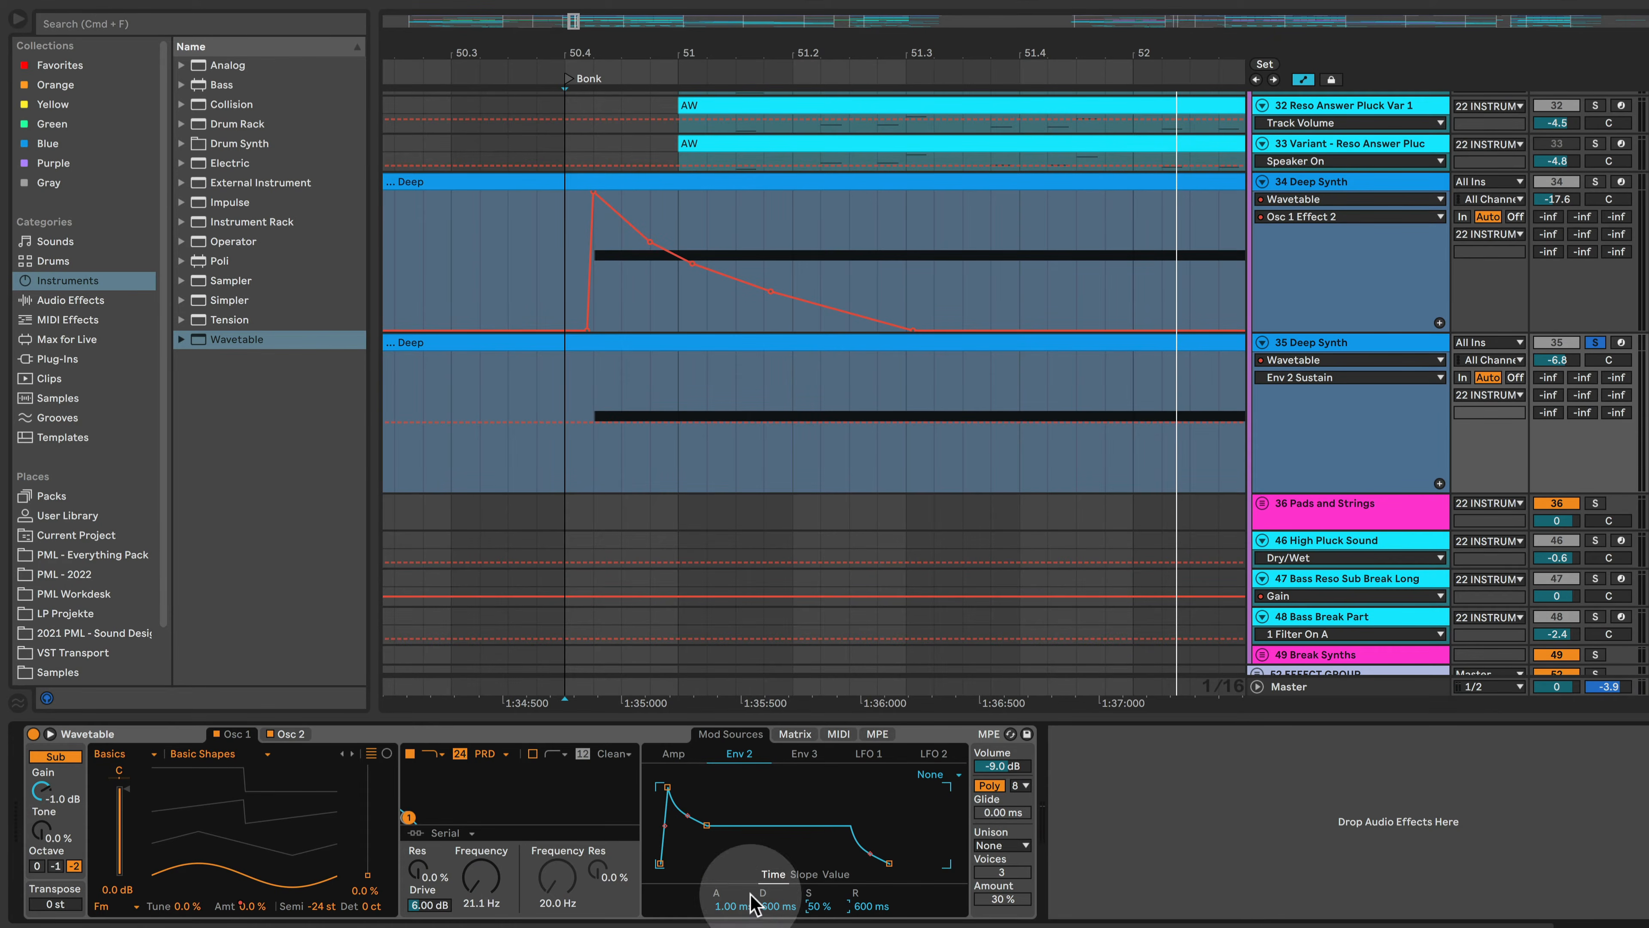
pyautogui.click(776, 905)
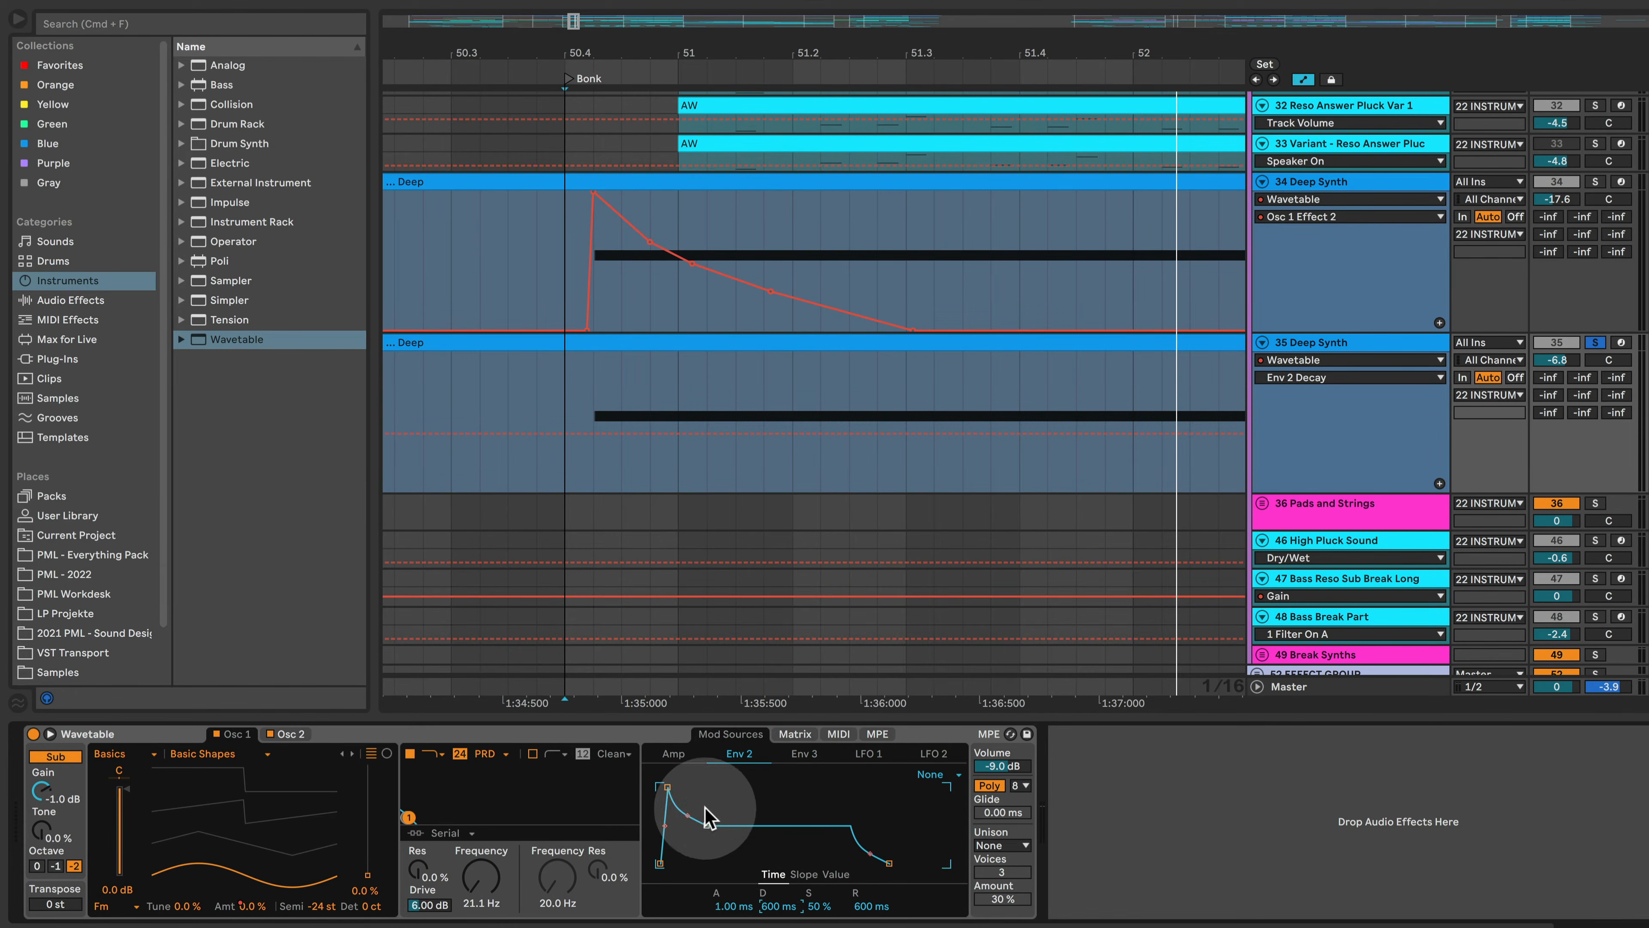
pyautogui.moveTo(774, 916); pyautogui.dragTo(775, 890)
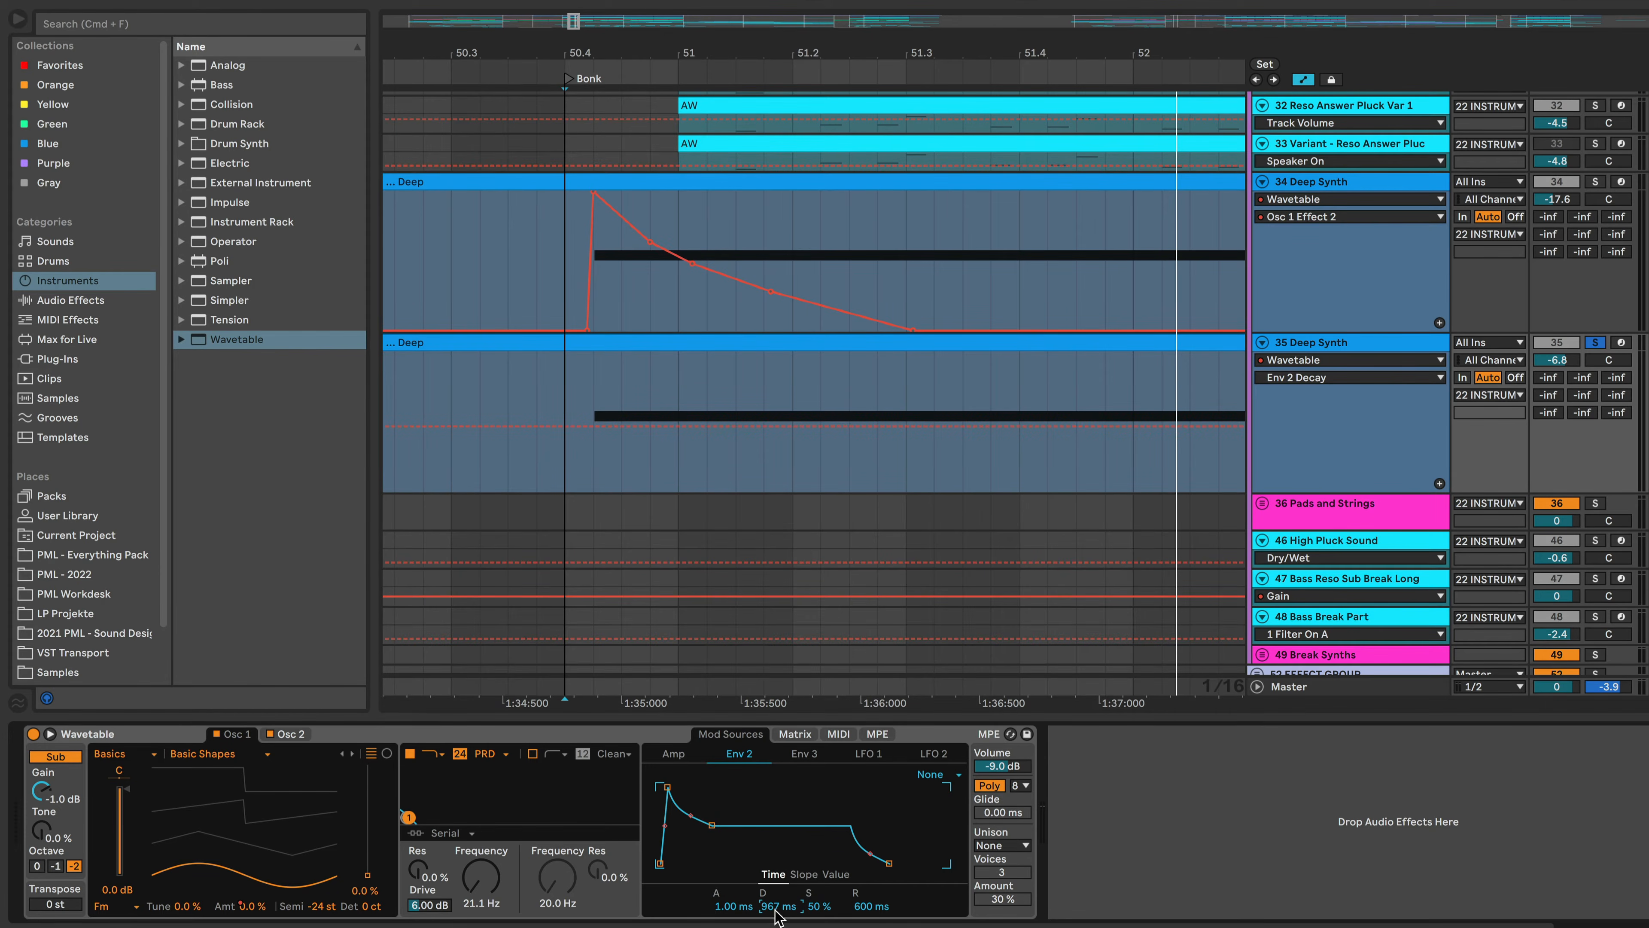
pyautogui.click(788, 913)
pyautogui.press('space')
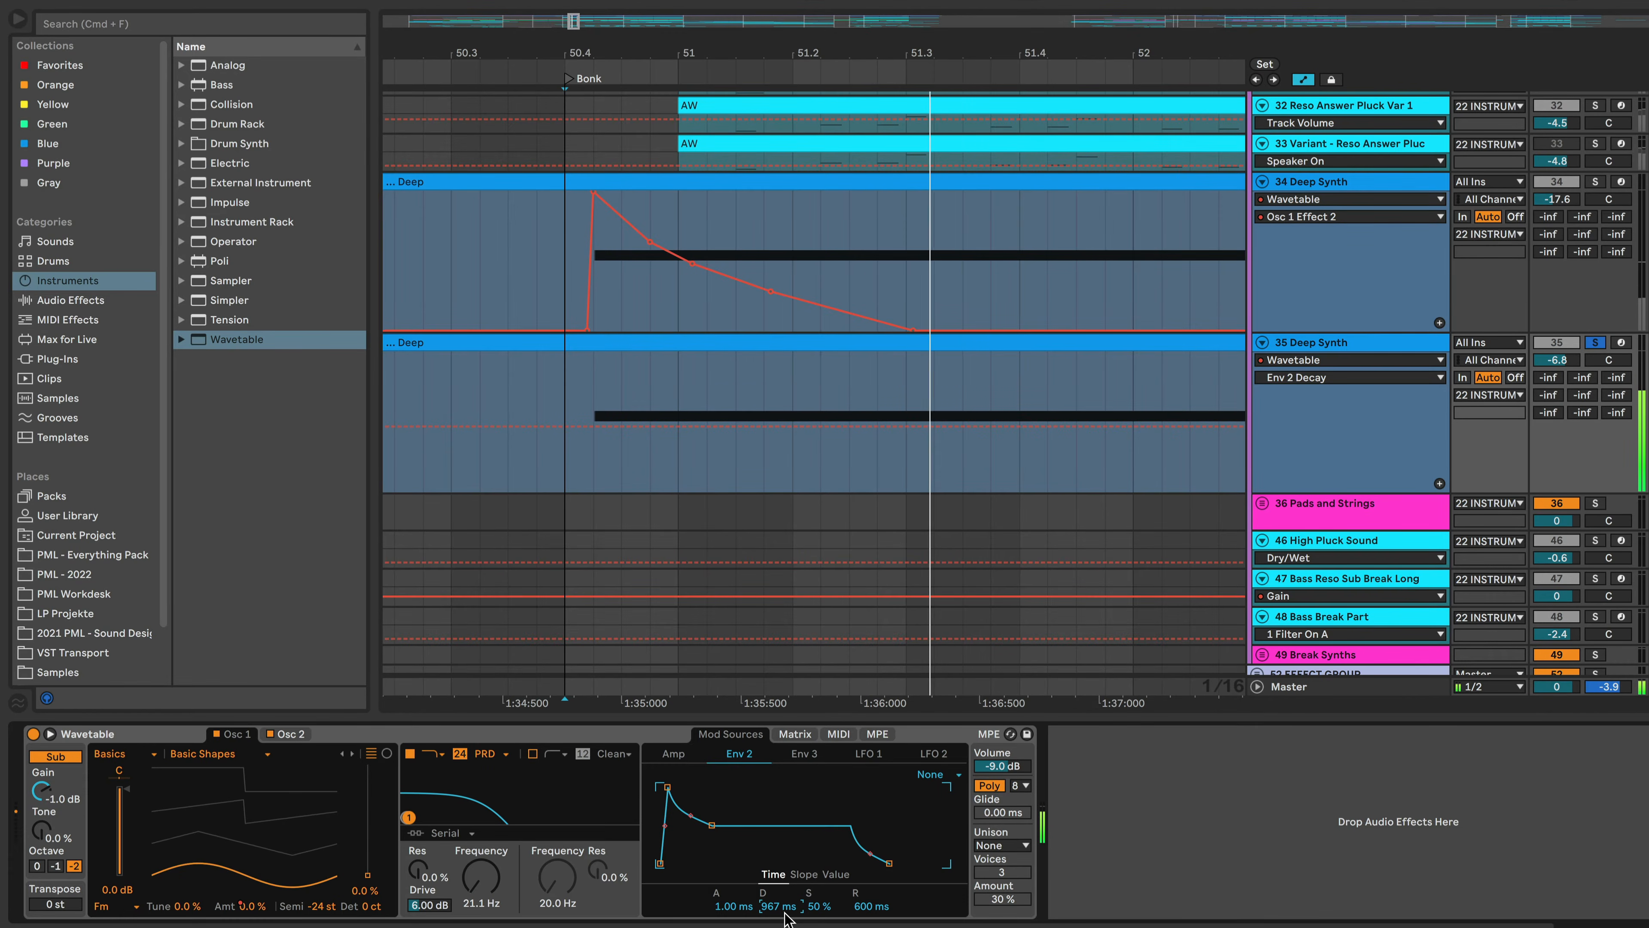
pyautogui.press('space')
pyautogui.press('space')
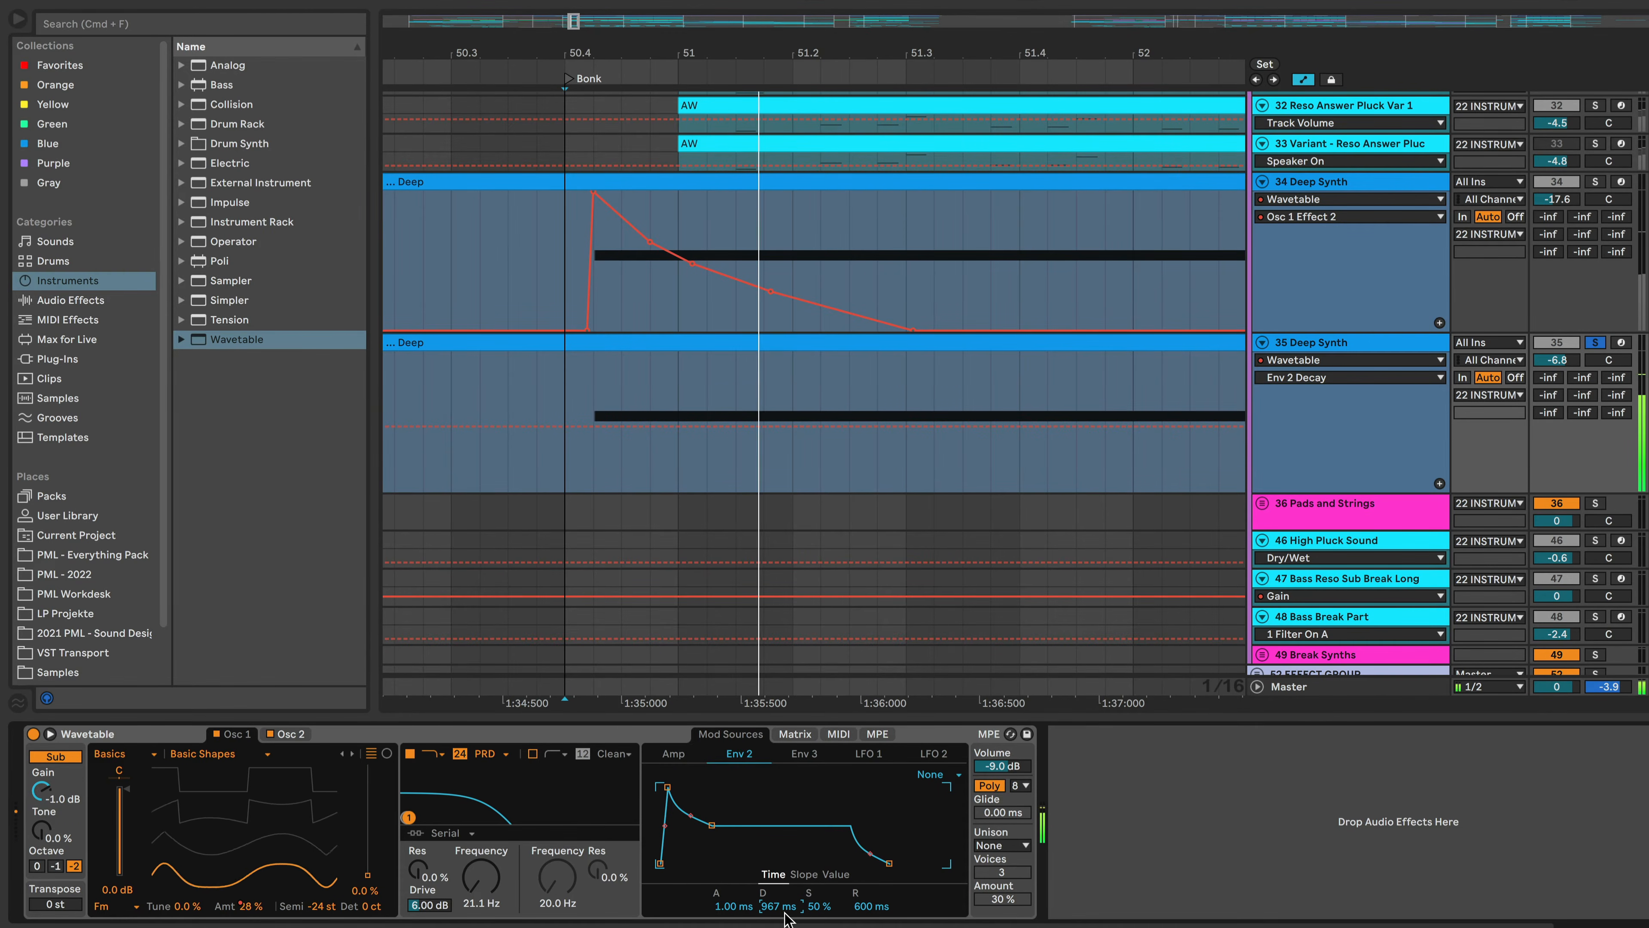
# - Set the Amp envelope's decay to 1.03 s and its sustain to -20 dB while auditioning the sound
pyautogui.click(675, 757)
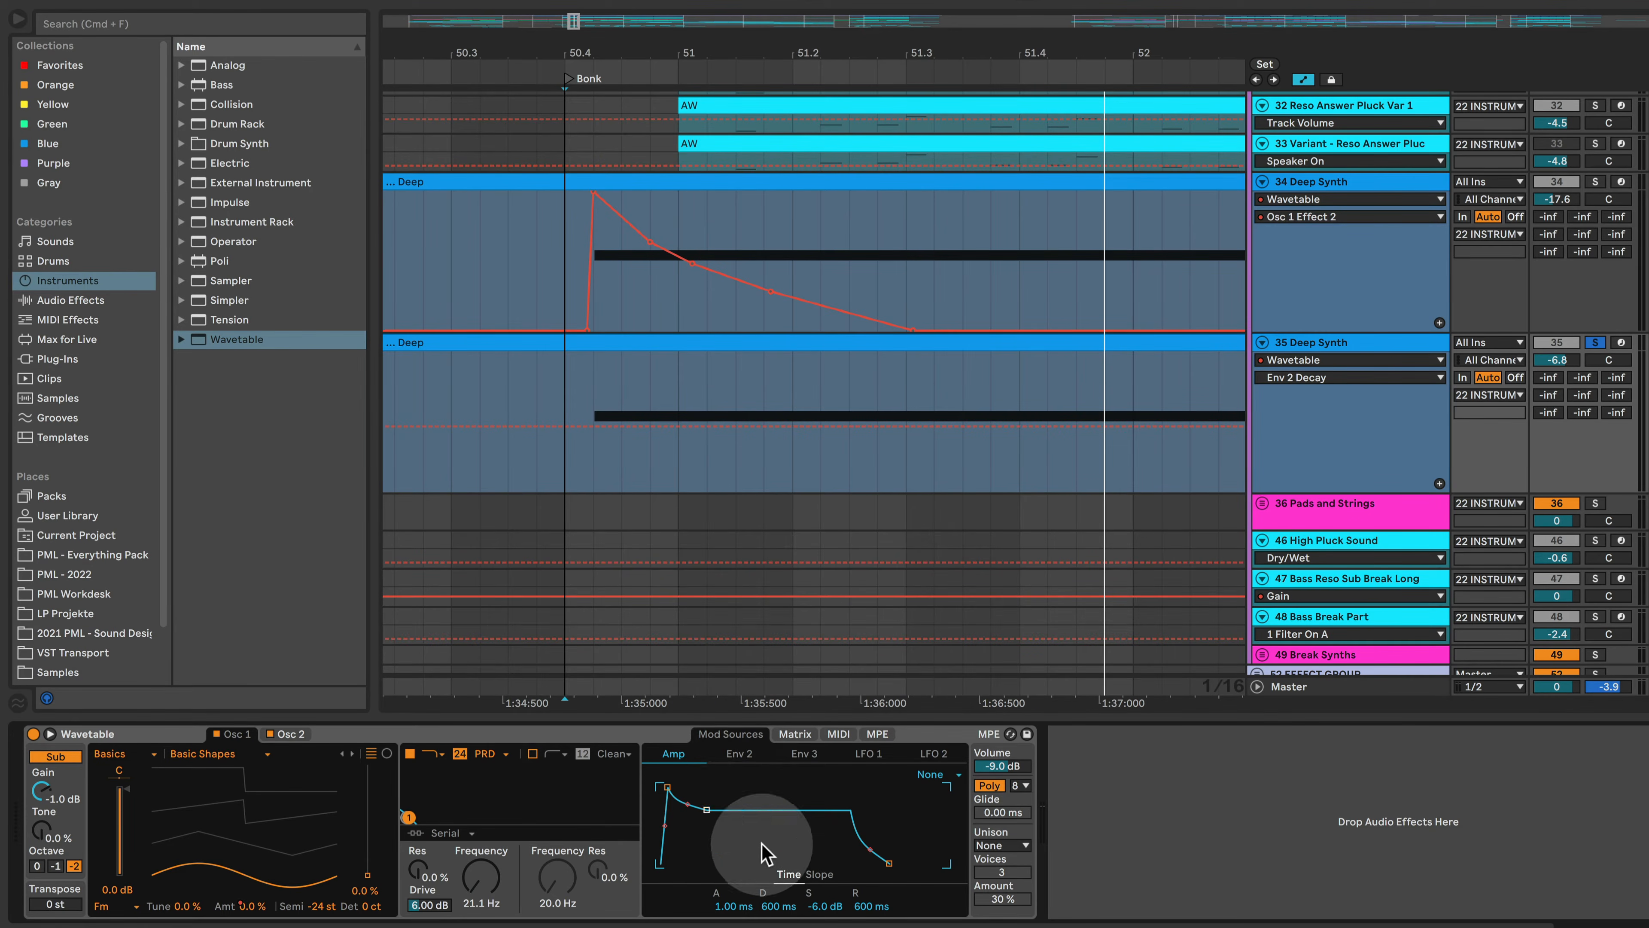
pyautogui.moveTo(762, 853); pyautogui.dragTo(765, 844)
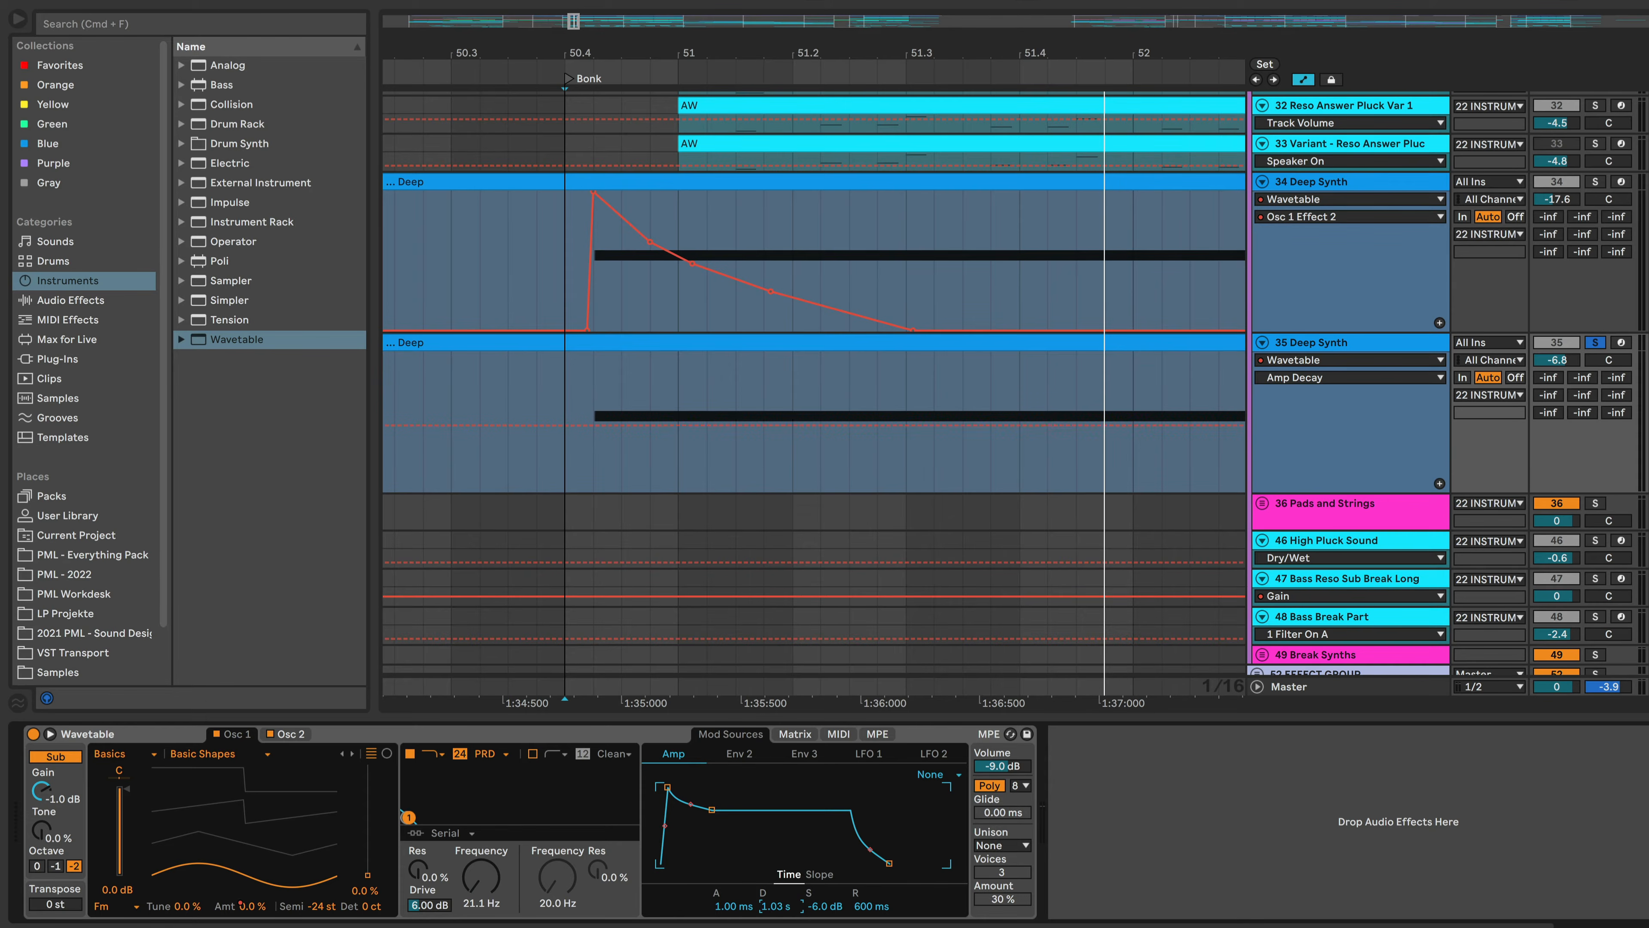
pyautogui.click(817, 906)
pyautogui.click(825, 908)
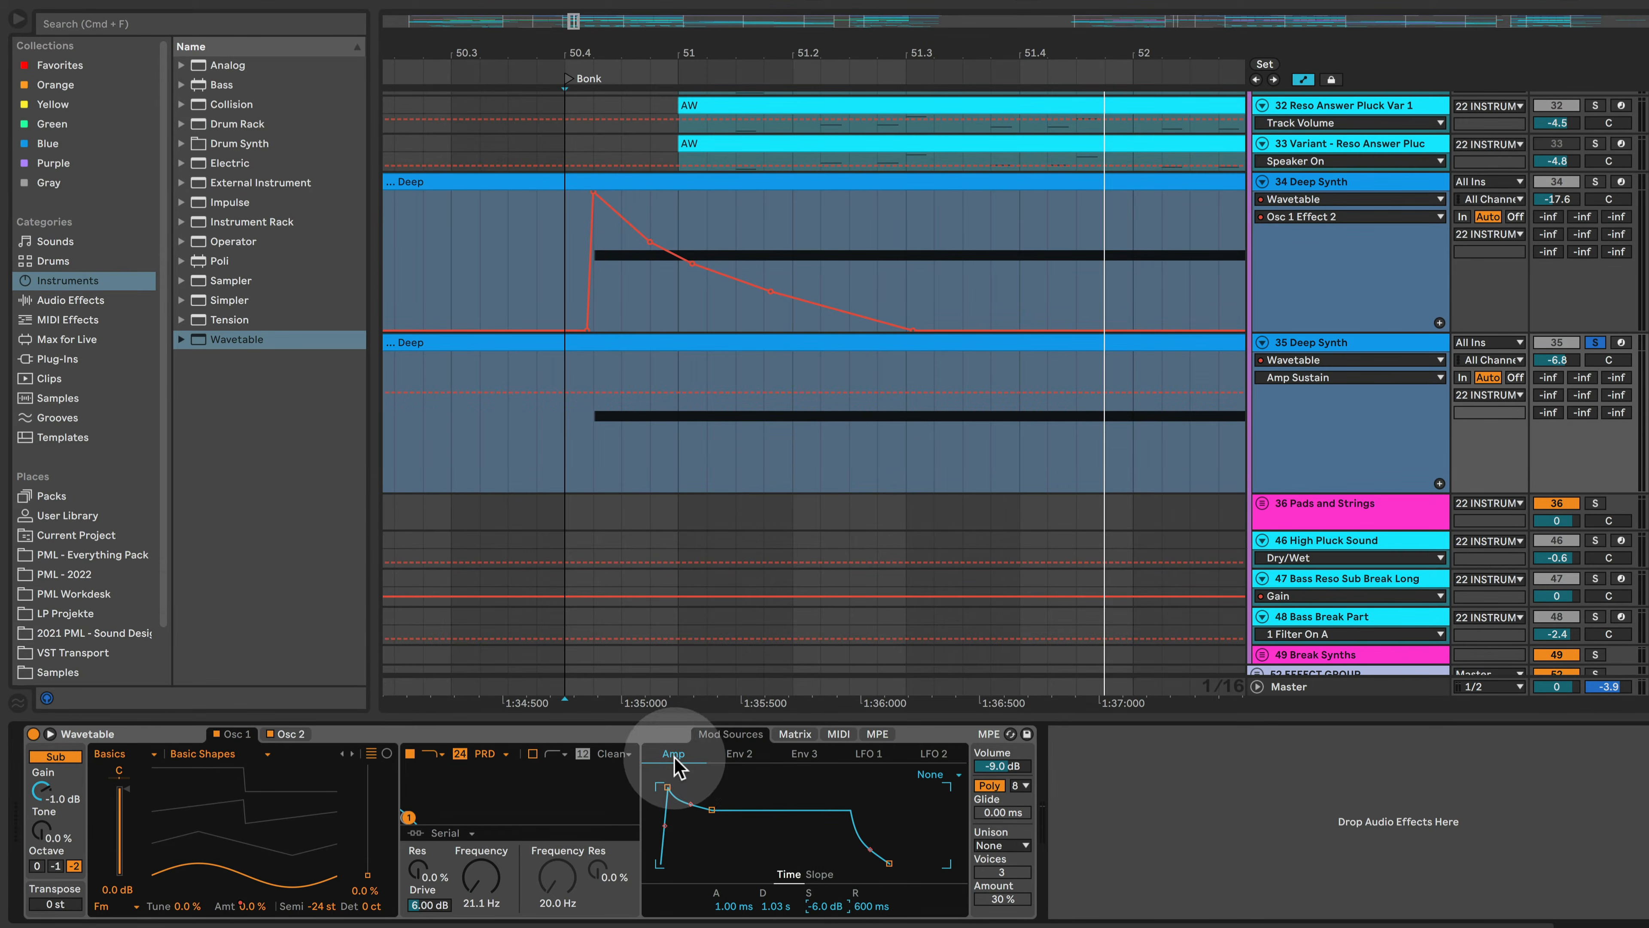
pyautogui.press('space')
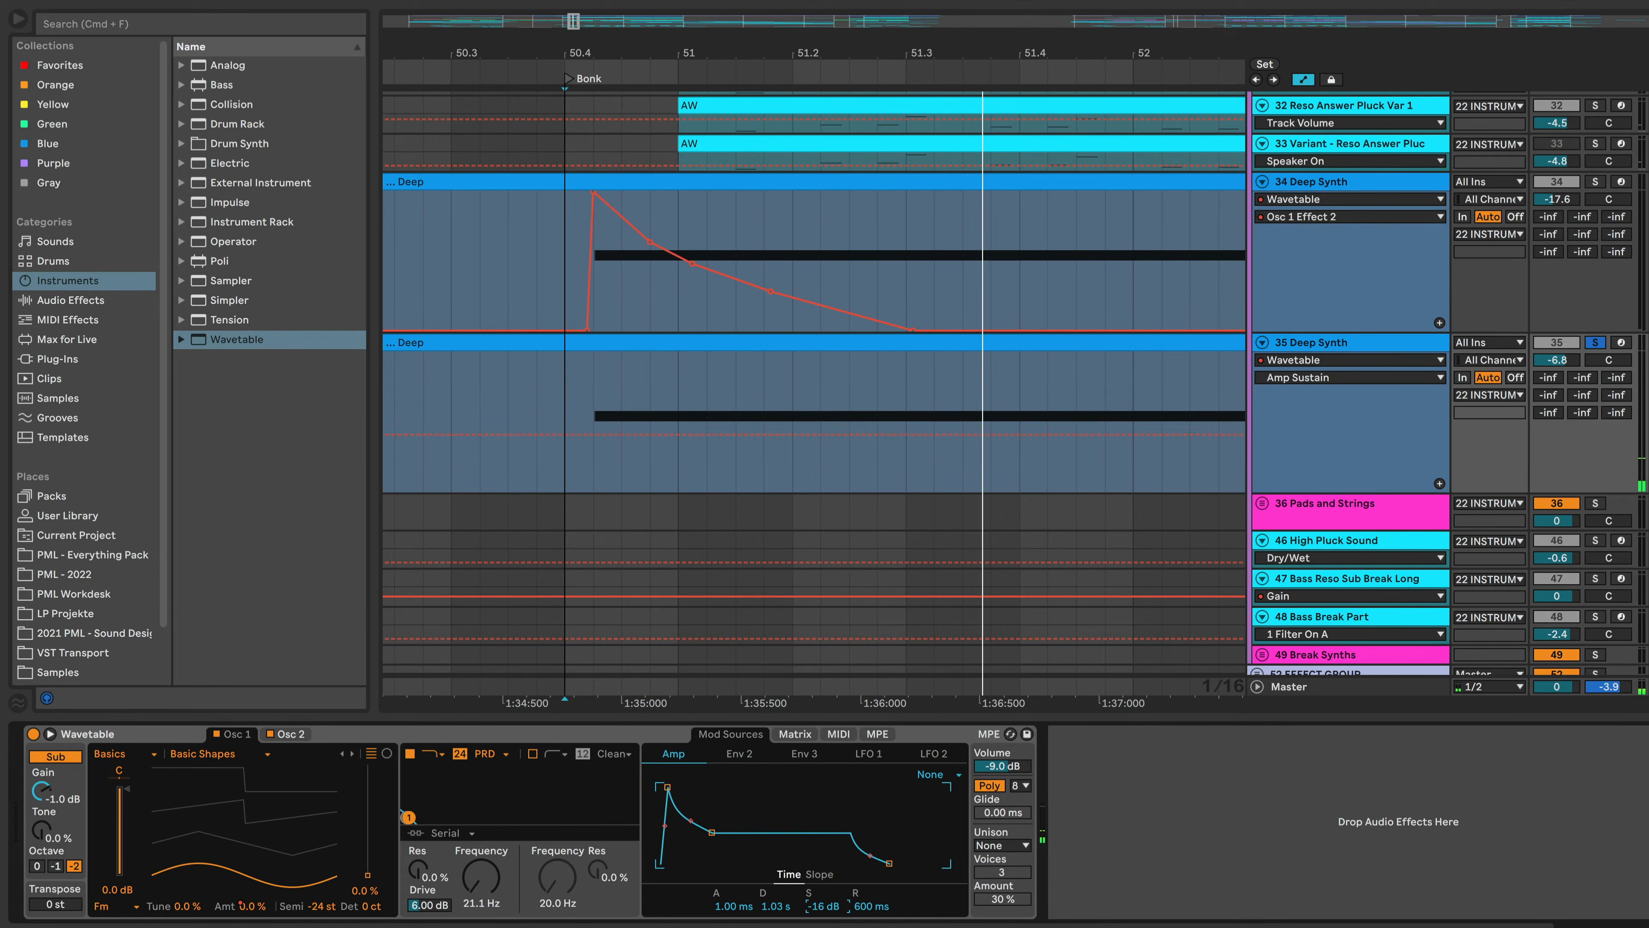
pyautogui.moveTo(712, 833); pyautogui.dragTo(712, 838)
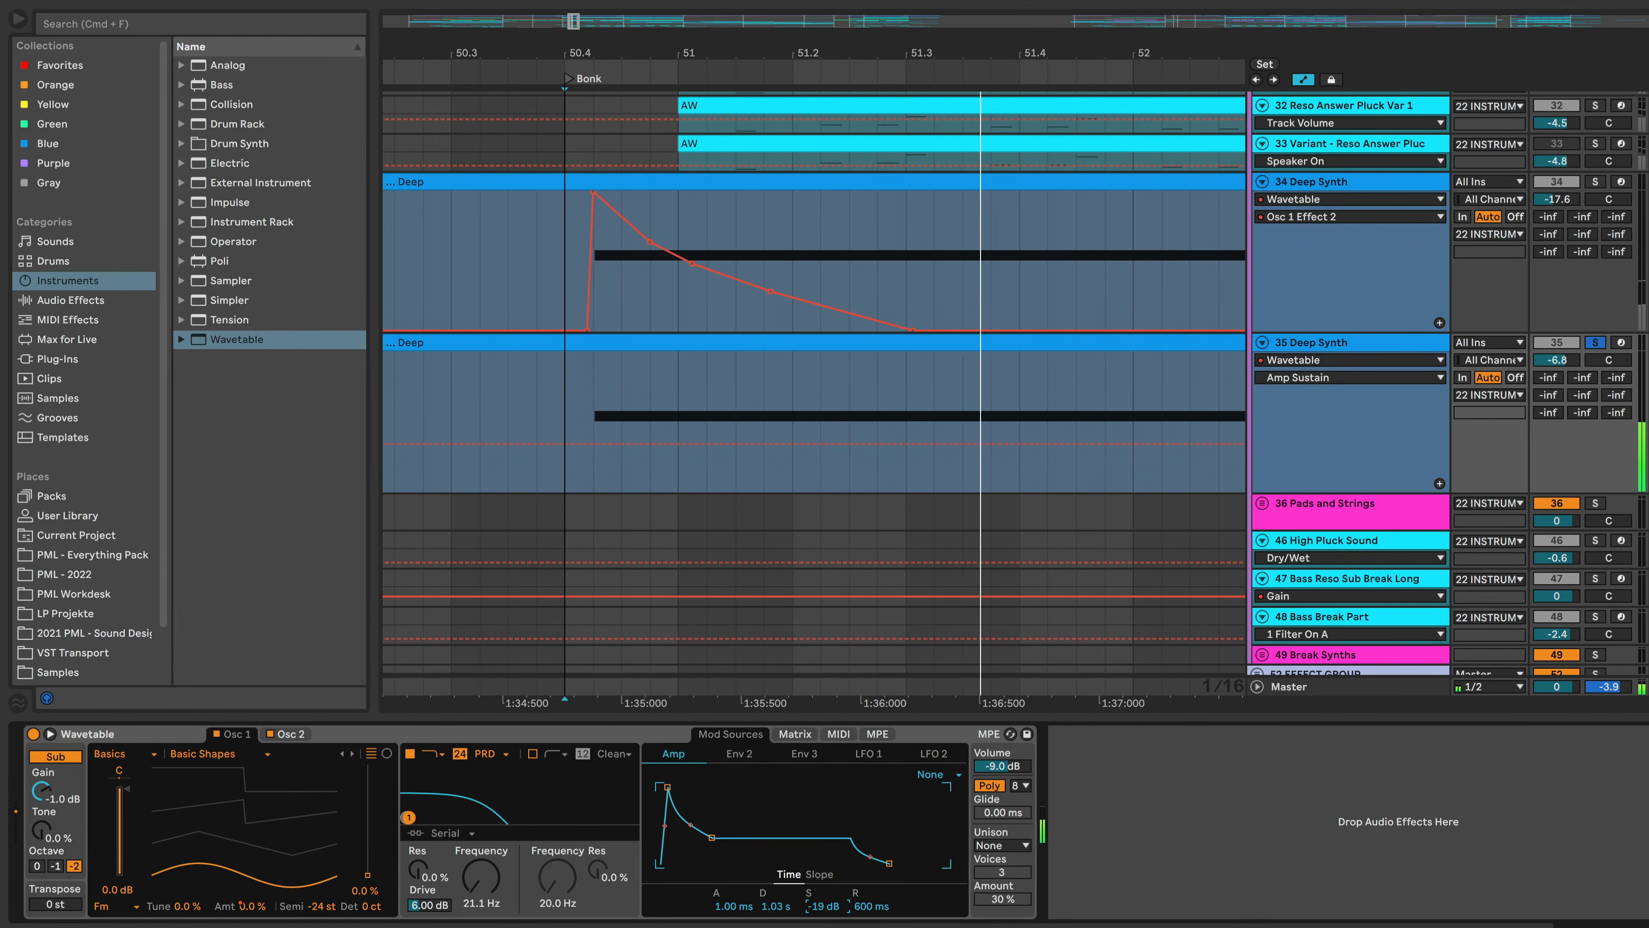
pyautogui.moveTo(823, 908); pyautogui.dragTo(825, 912)
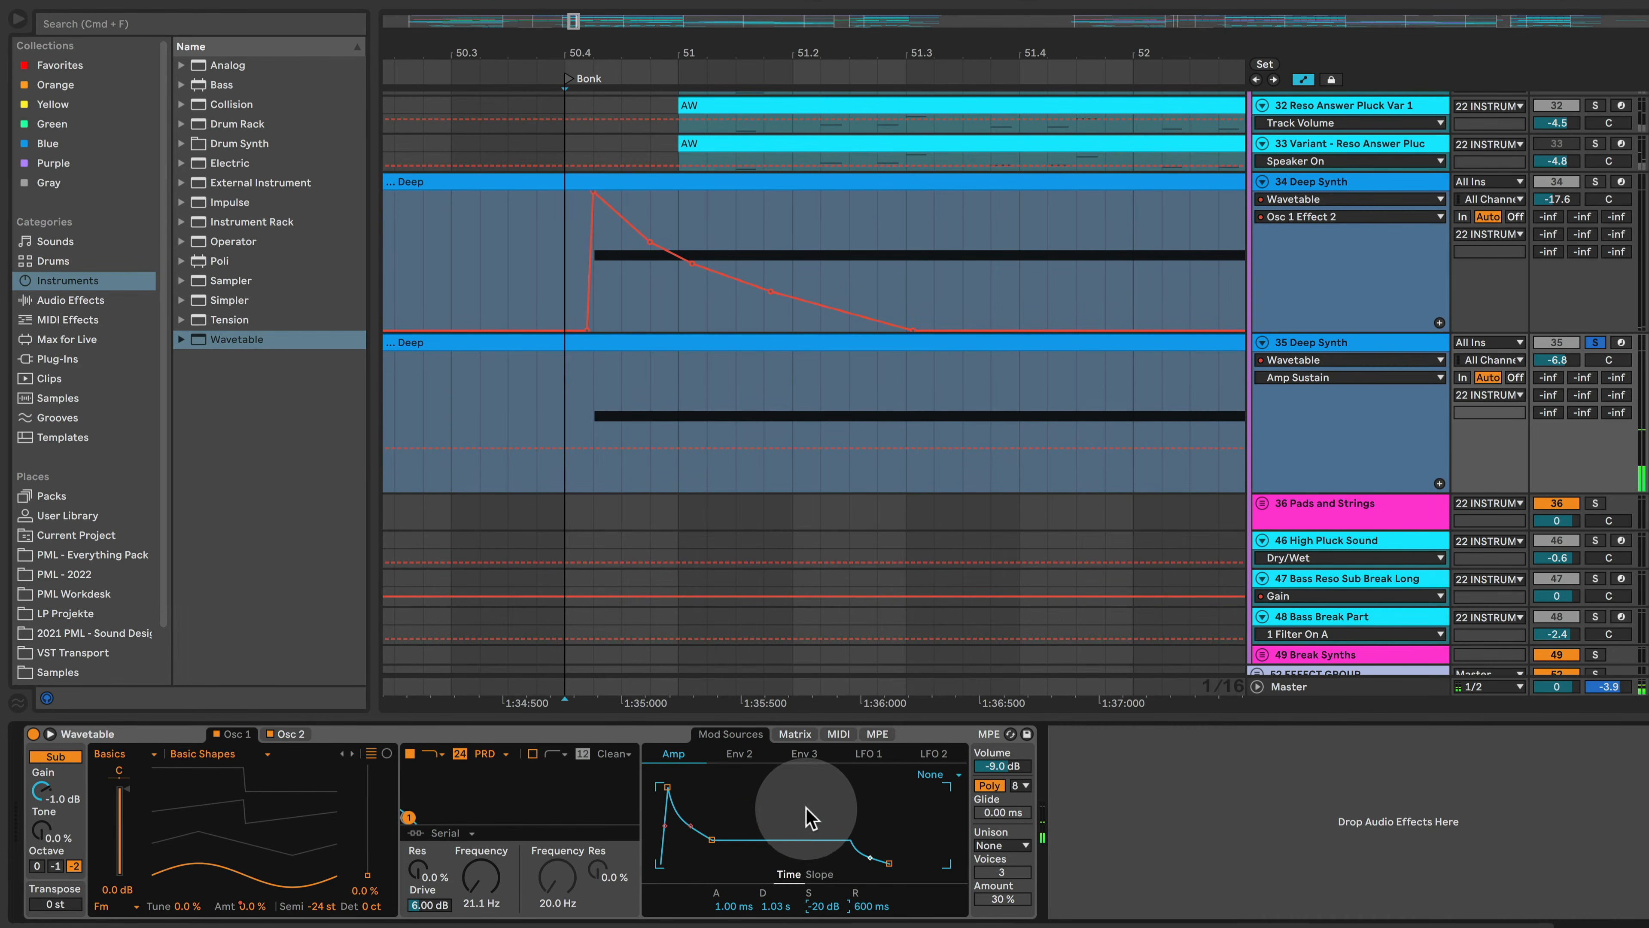
# - Lengthen the release to 1.18 s on the Amp envelope and 1.10 s on Env 2, and audition the result
pyautogui.moveTo(870, 906); pyautogui.dragTo(870, 890)
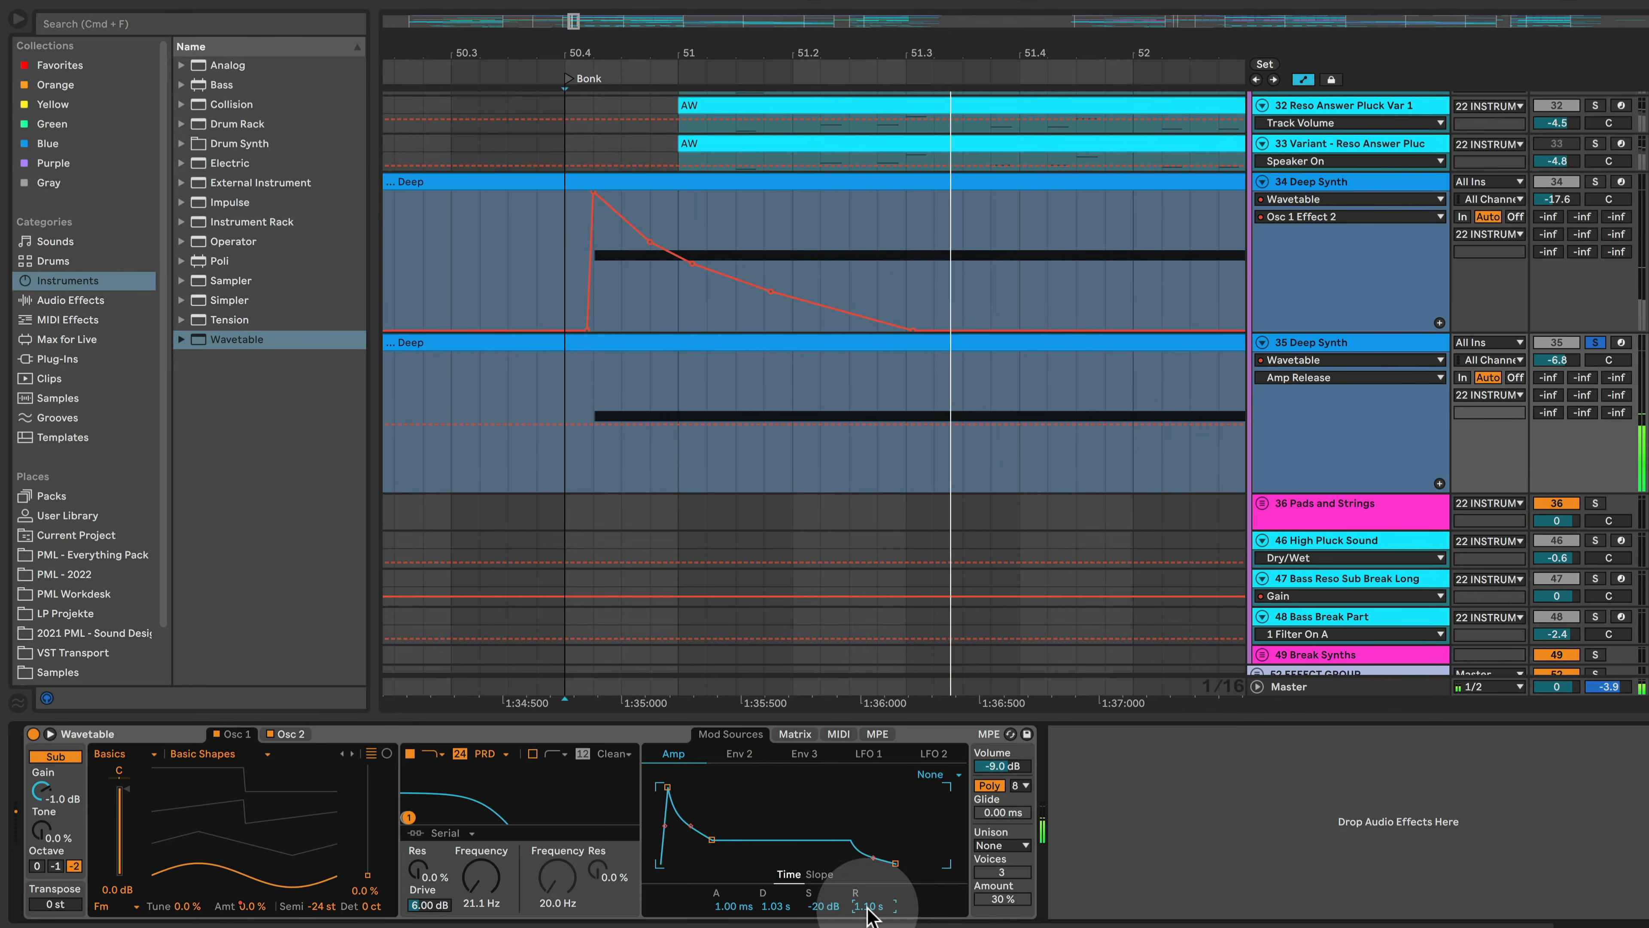
pyautogui.moveTo(867, 907); pyautogui.dragTo(867, 904)
pyautogui.press('space')
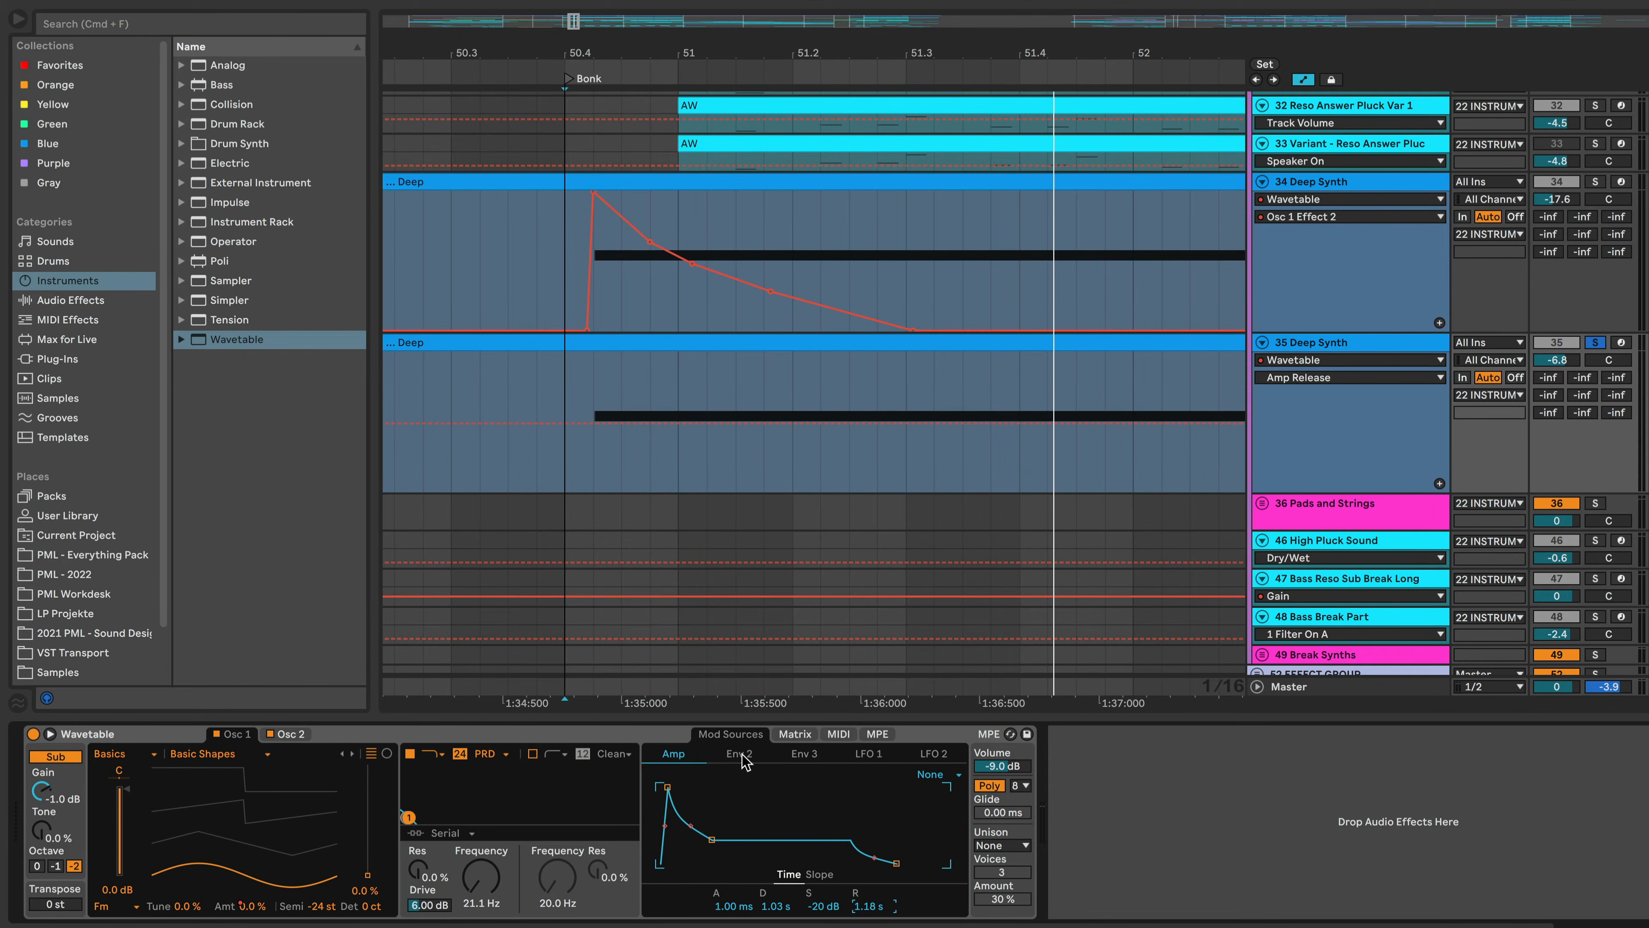
pyautogui.click(744, 757)
pyautogui.click(873, 906)
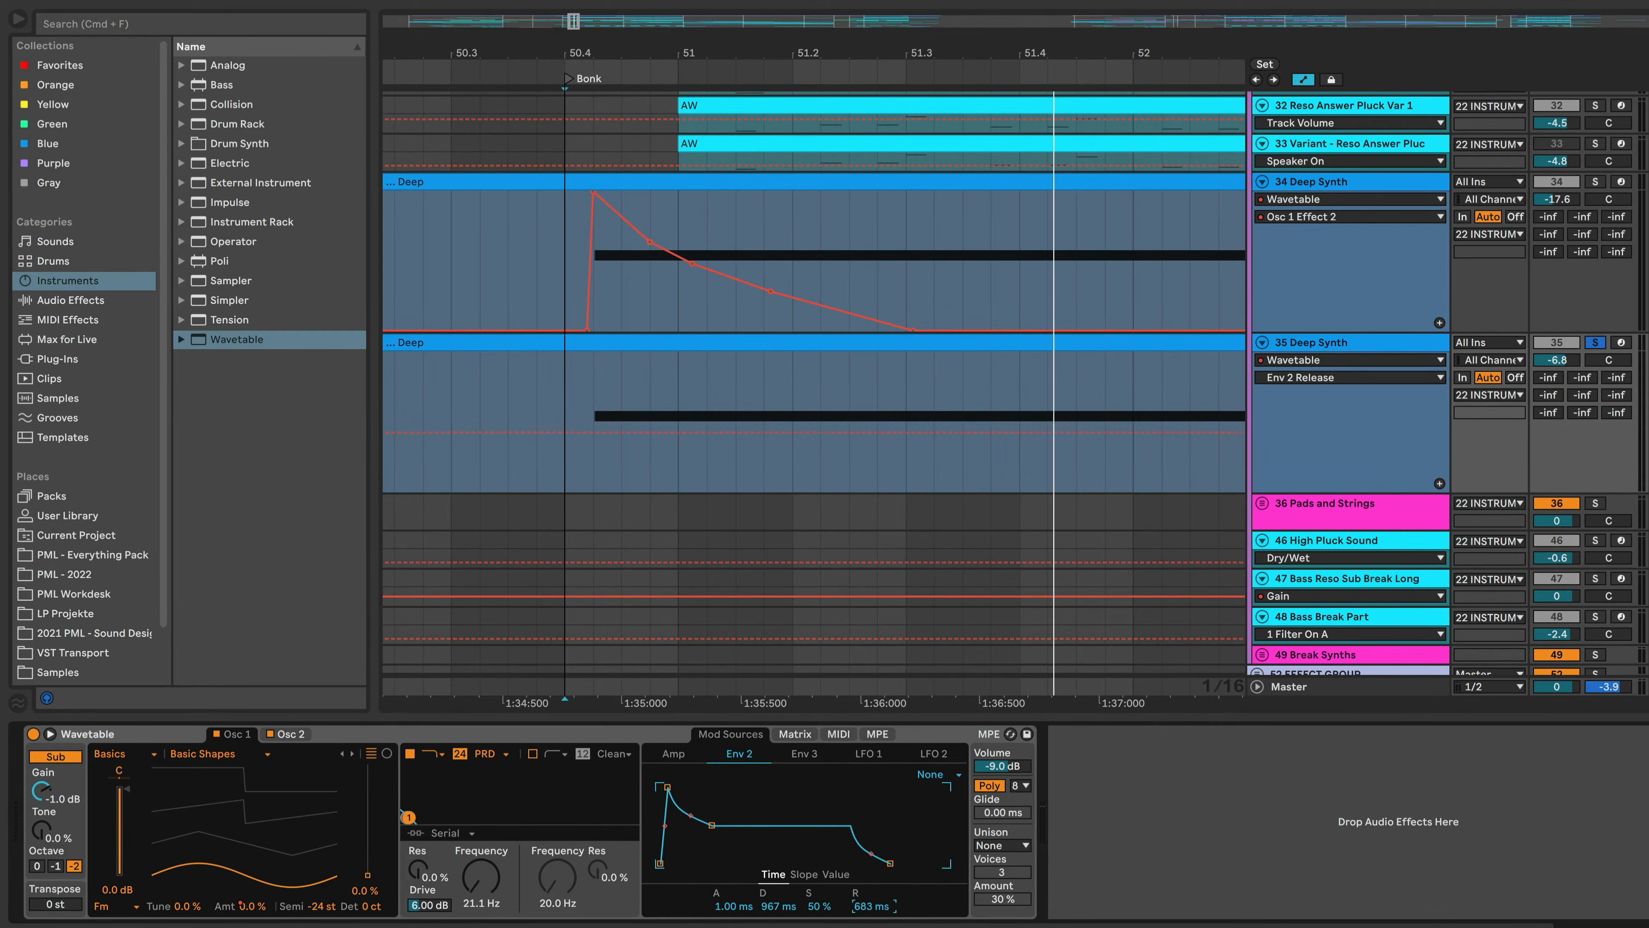
pyautogui.moveTo(873, 906); pyautogui.dragTo(880, 909)
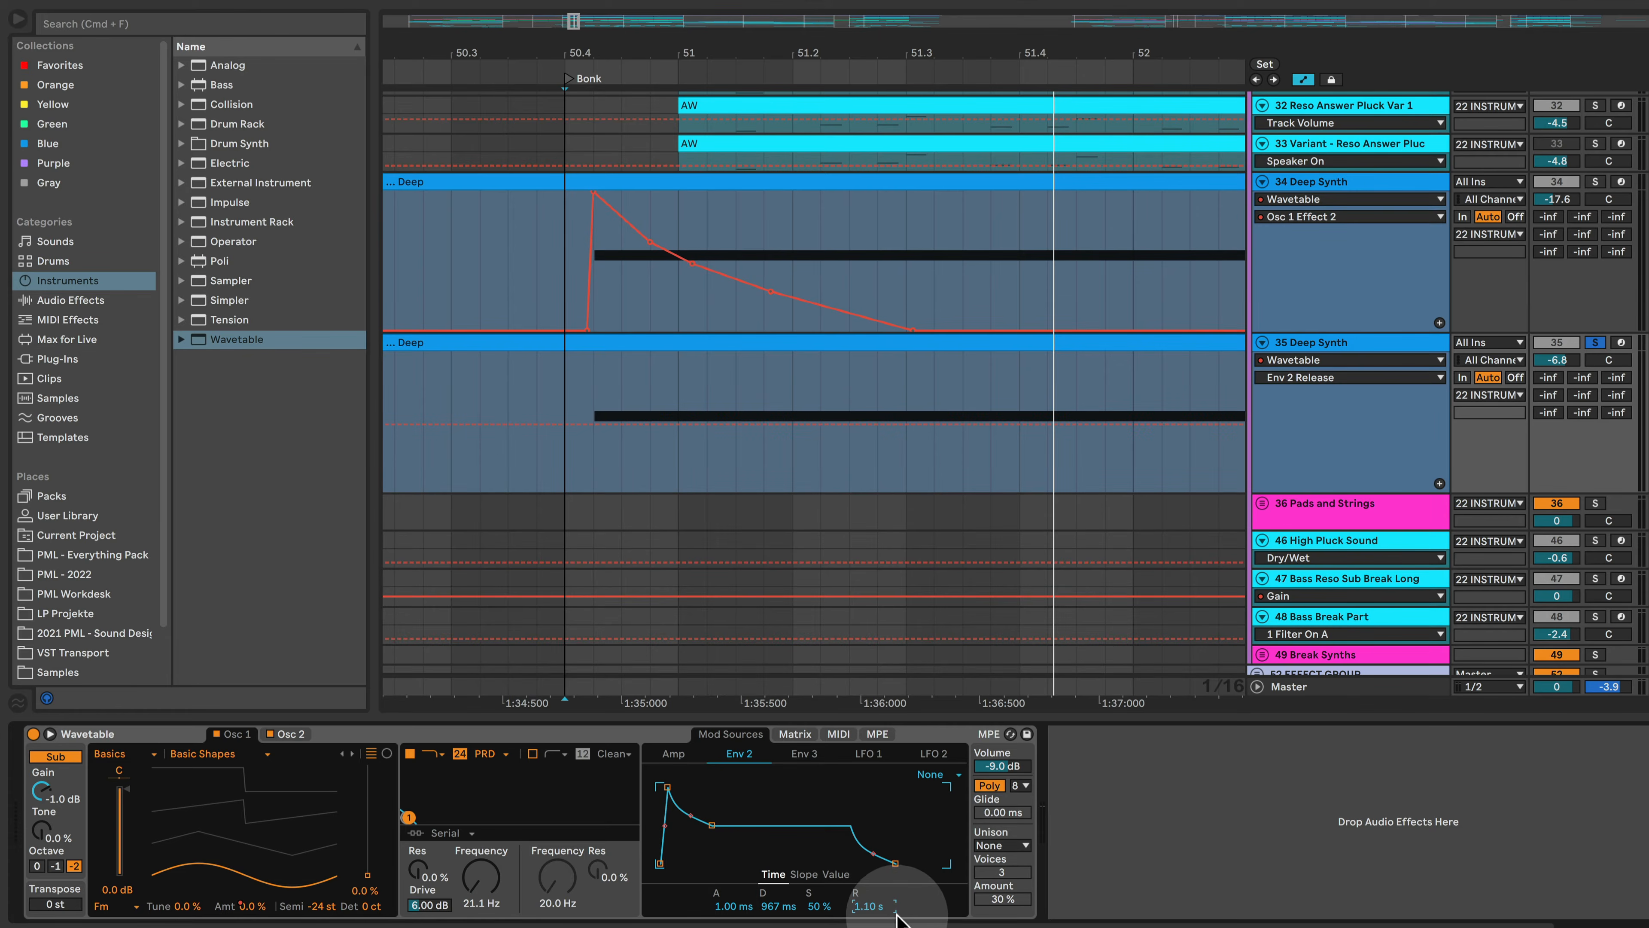
pyautogui.press('space')
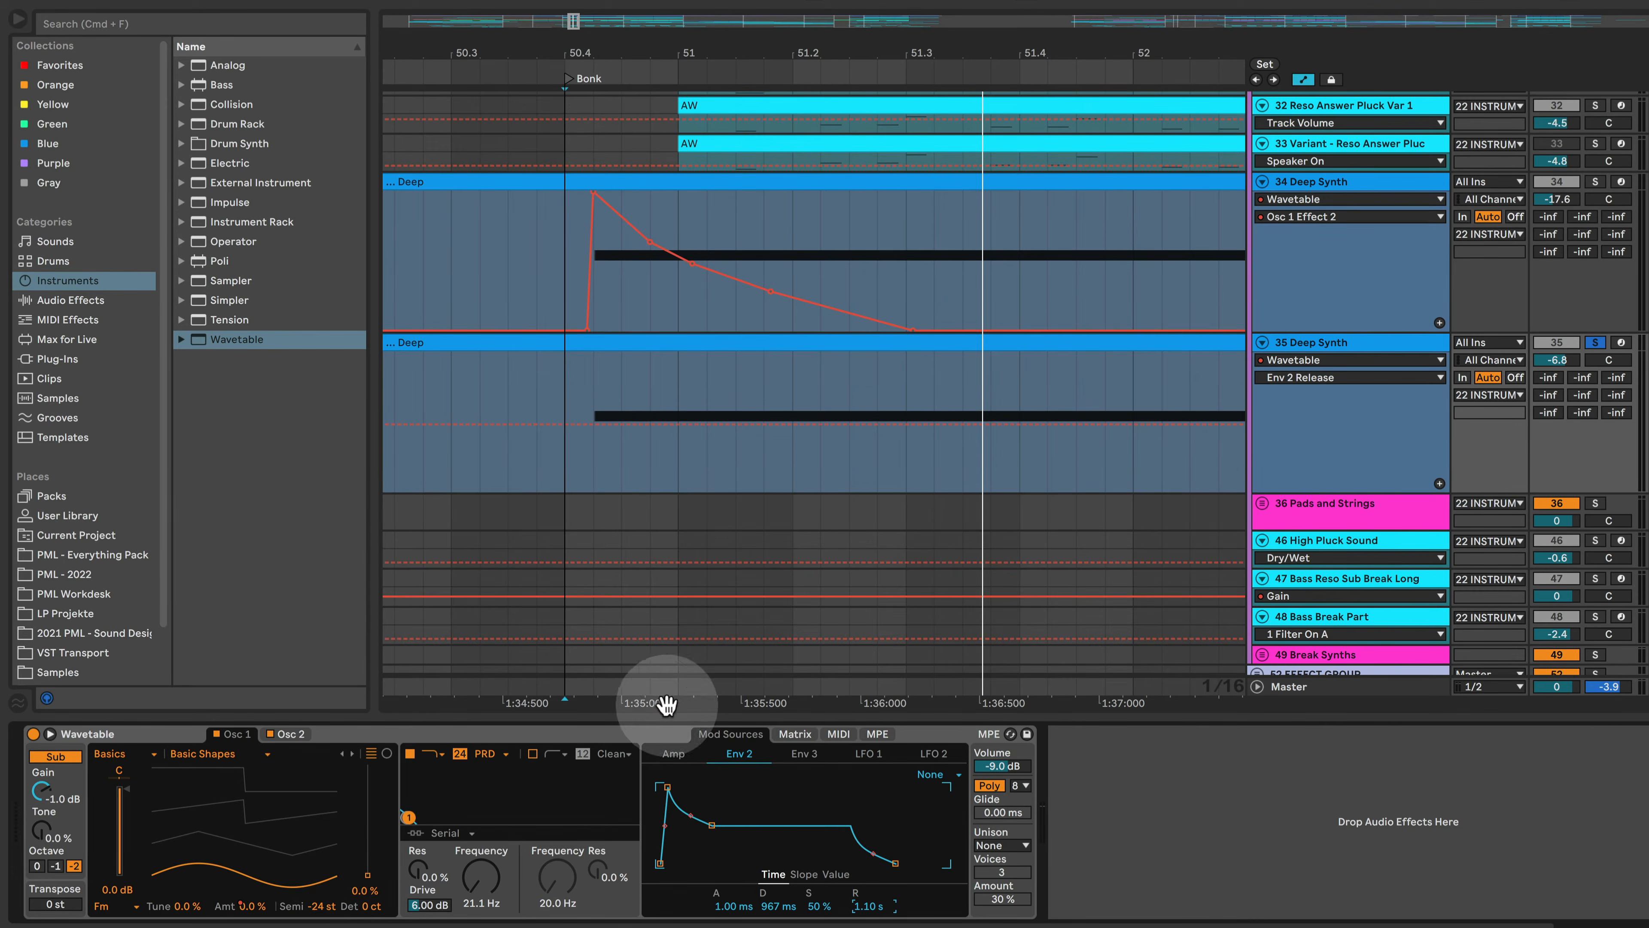
# - Show the Osc 1 Effect 2 automation on the duplicated Deep Synth track
pyautogui.click(1318, 377)
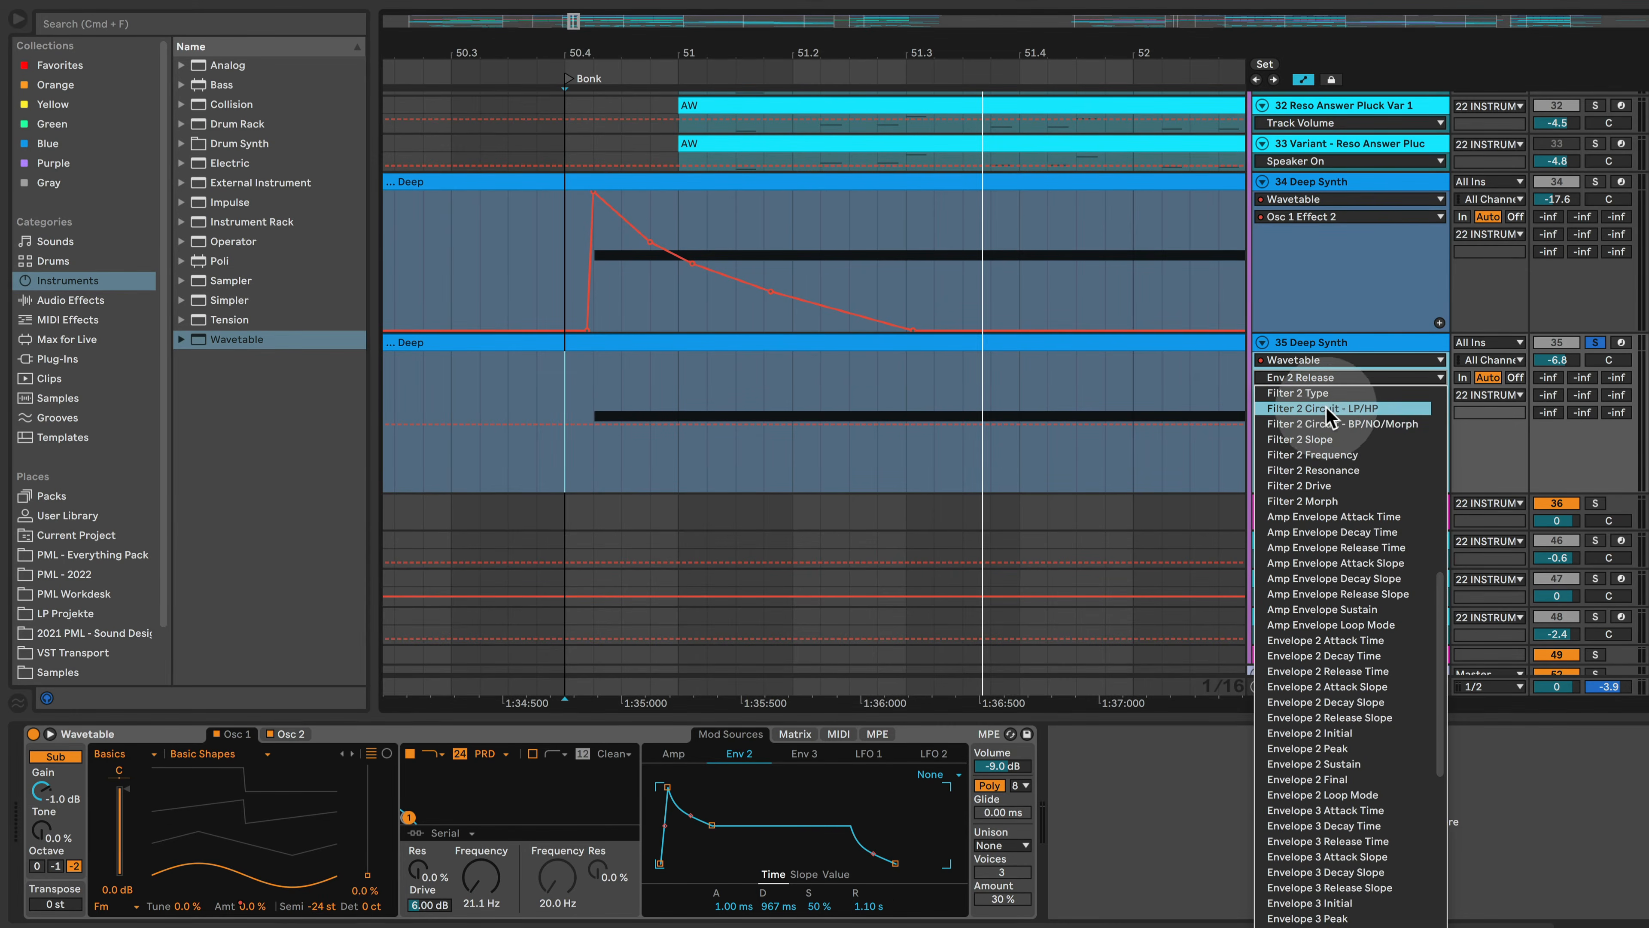
pyautogui.scroll(5, 1325, 416)
pyautogui.click(1318, 479)
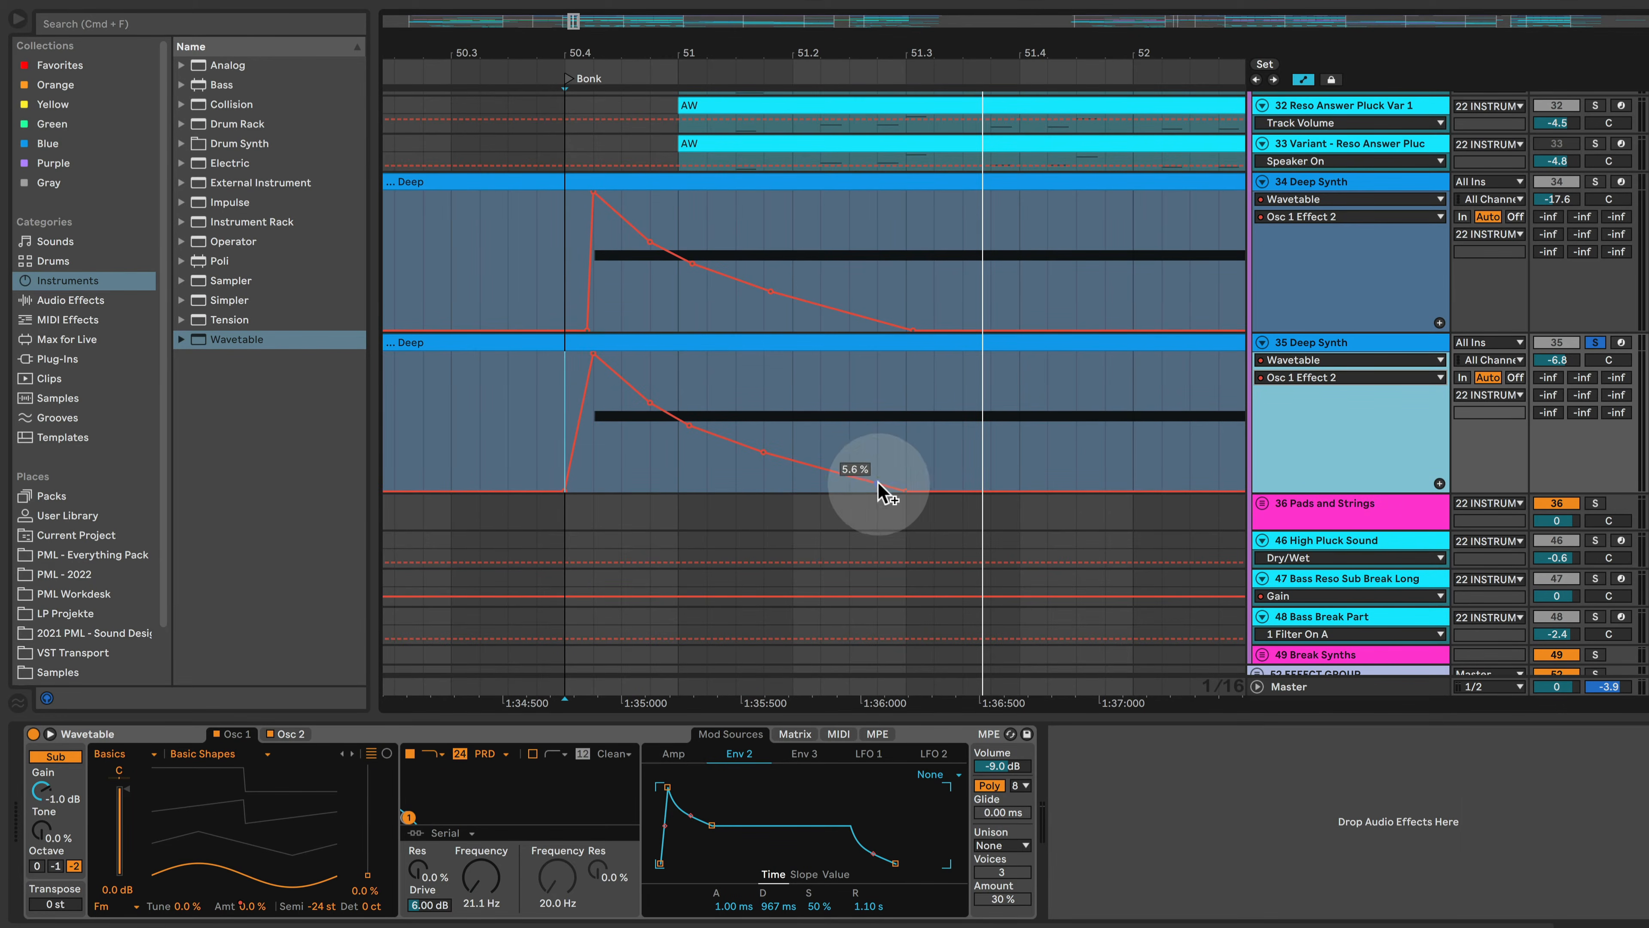
# - Try a manual FM amount of 49% on Osc 1 with Env 3 displayed, and restore the parameter's automation
pyautogui.click(594, 459)
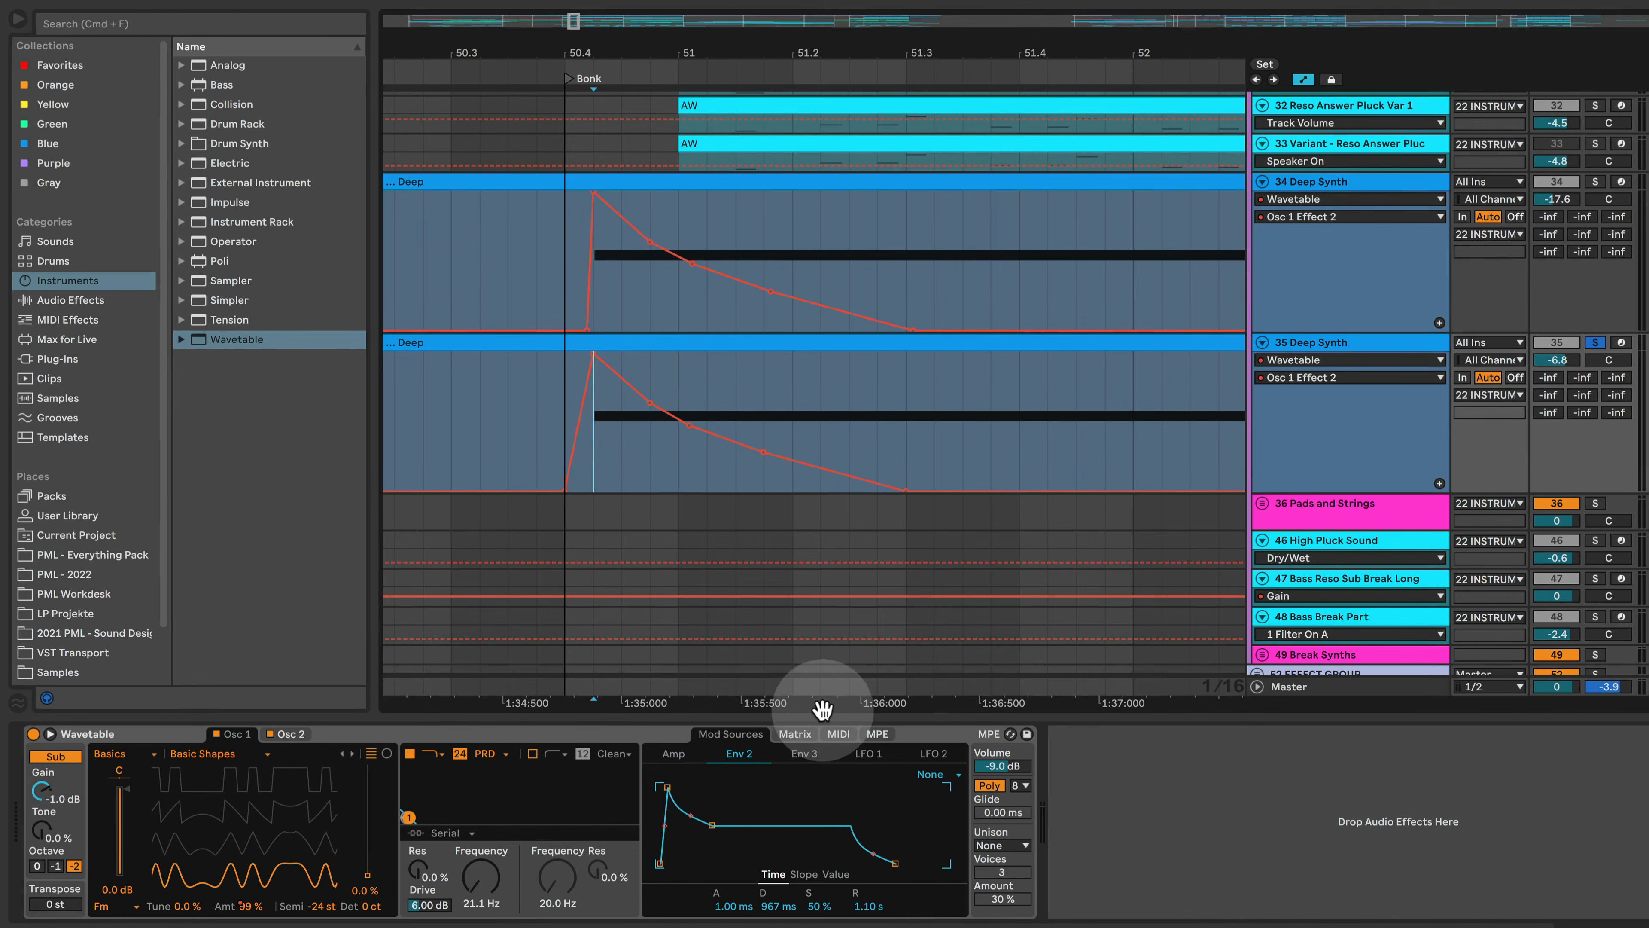
pyautogui.click(805, 753)
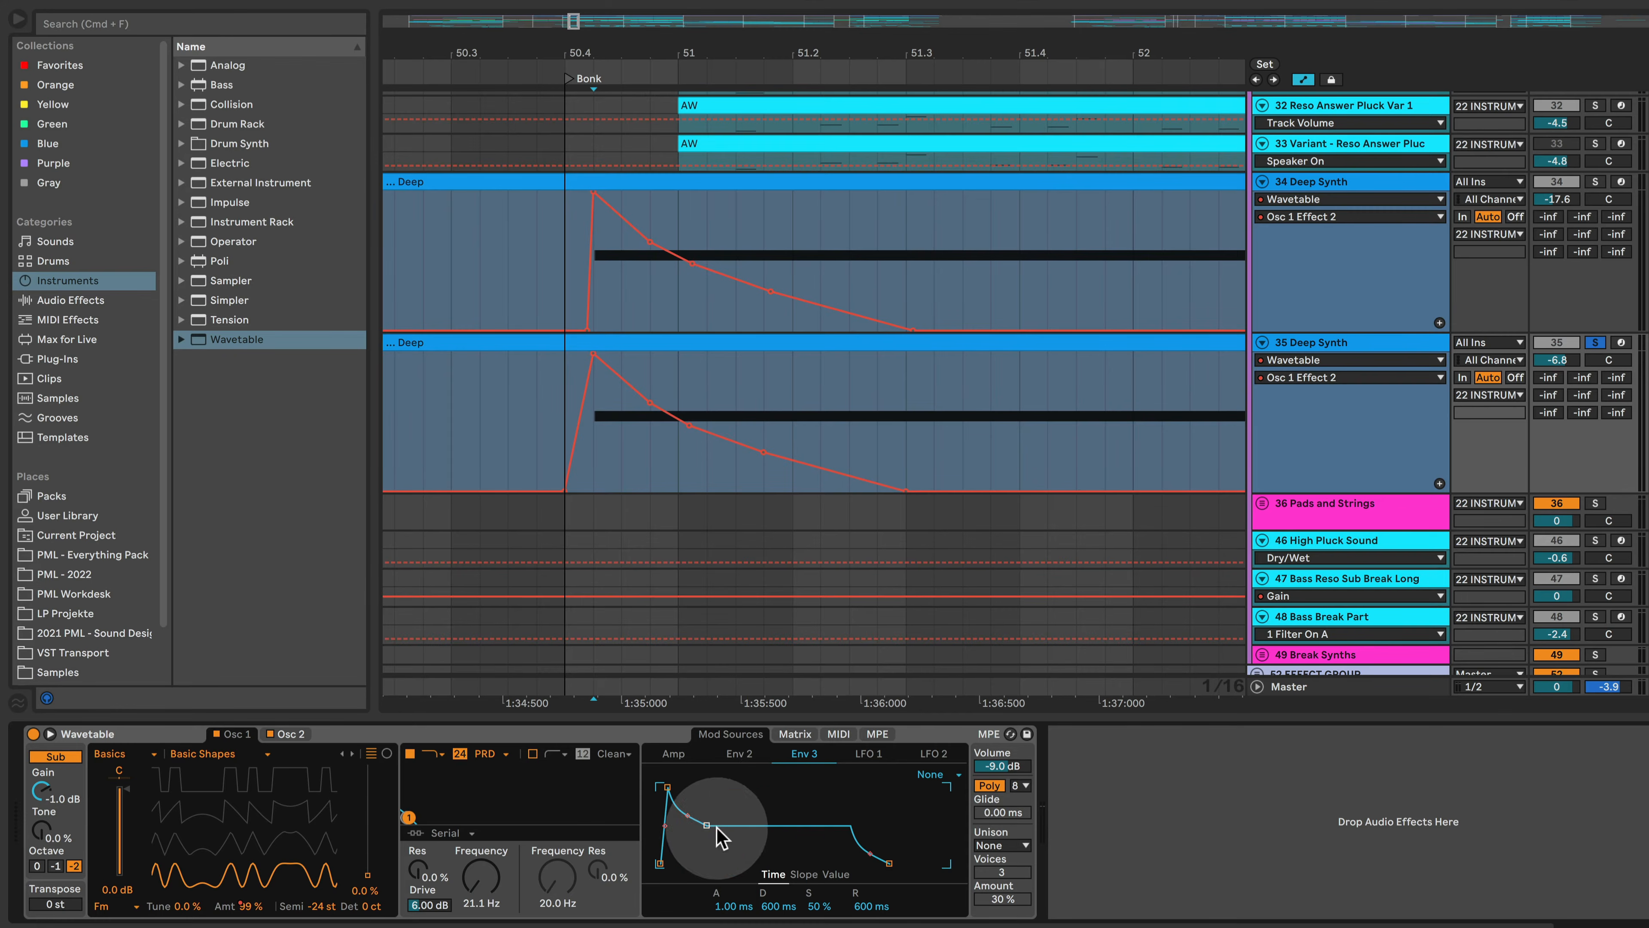
pyautogui.moveTo(249, 906); pyautogui.dragTo(249, 927)
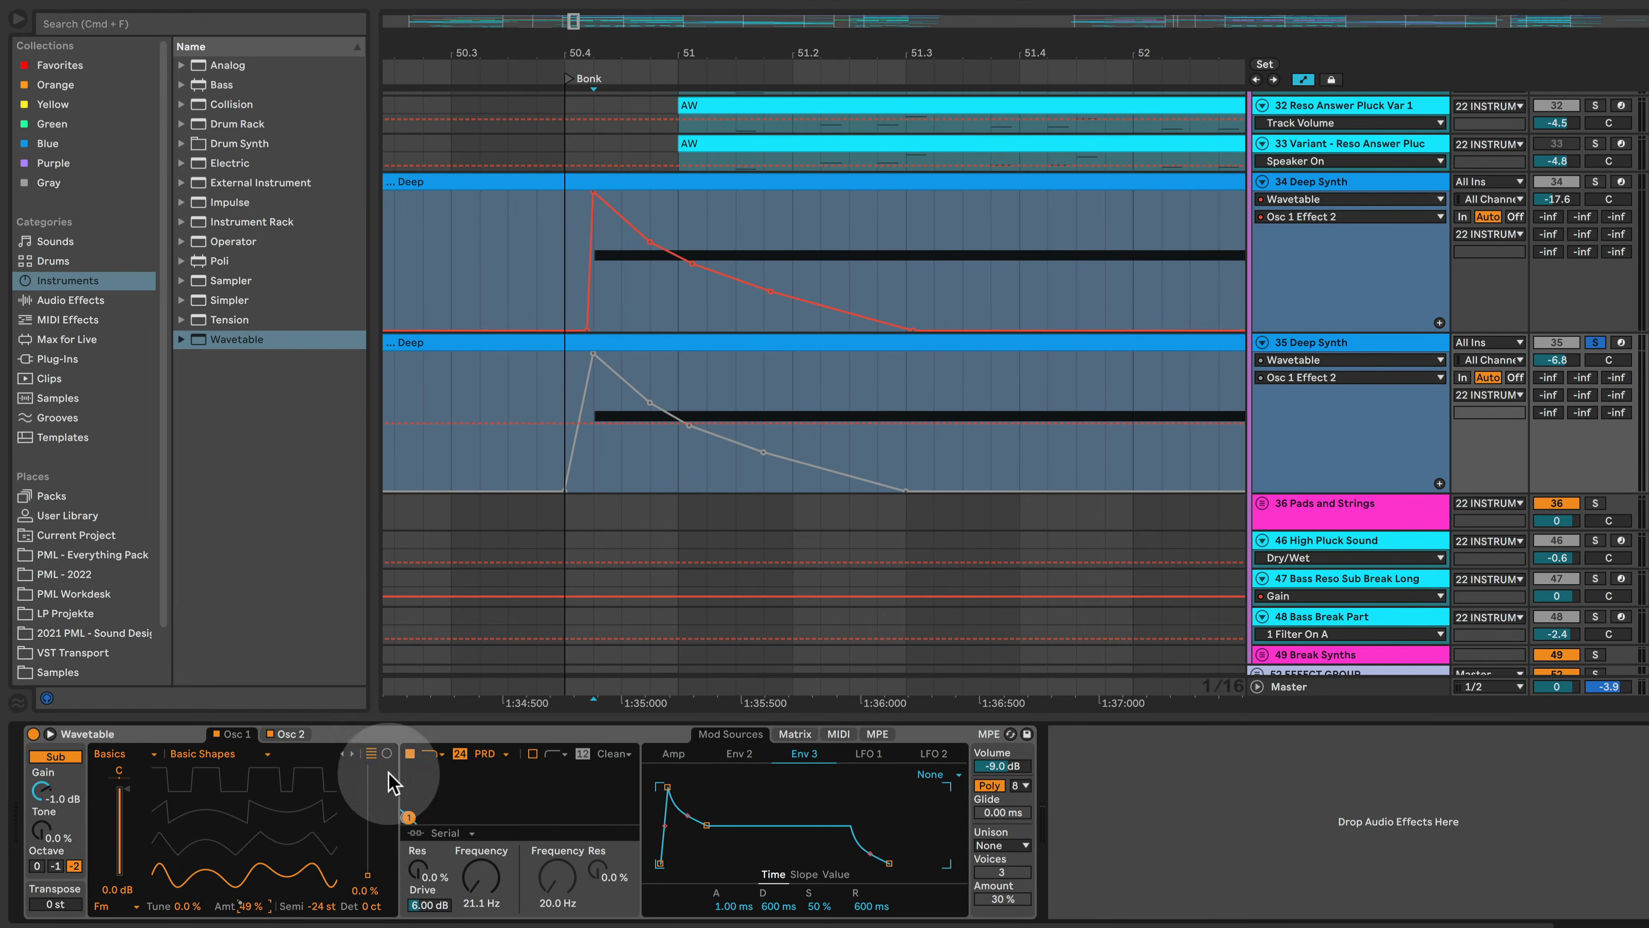
pyautogui.click(831, 4)
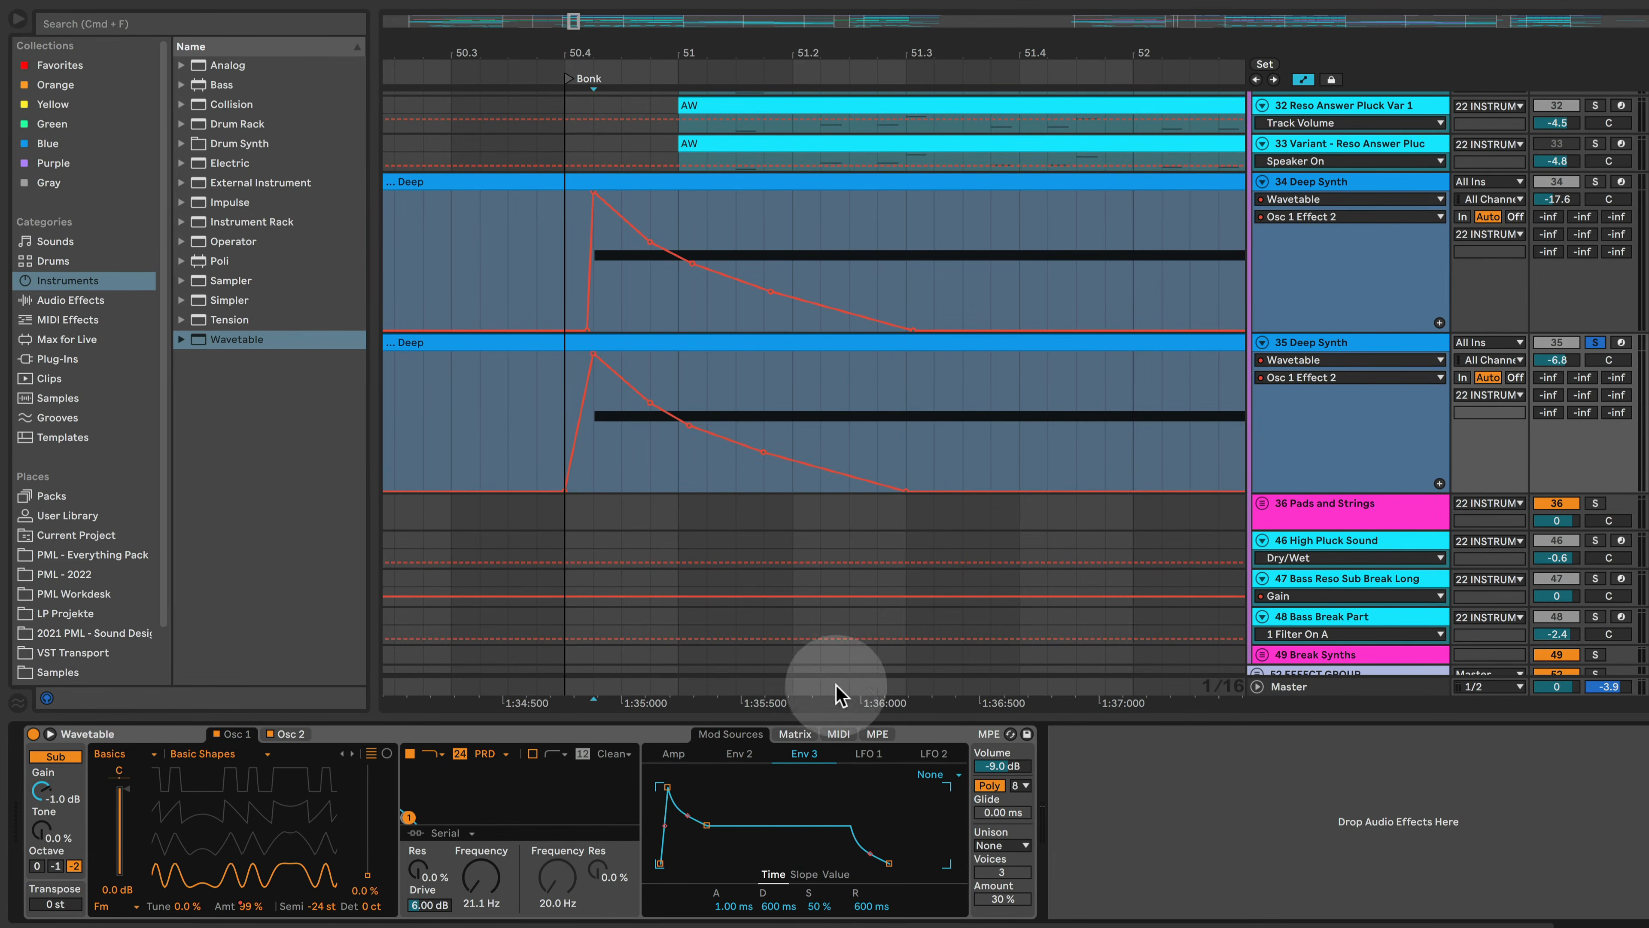
# - Assign Env 3 to Osc 1 FM Amt in the modulation matrix with an amount of 72
pyautogui.click(800, 735)
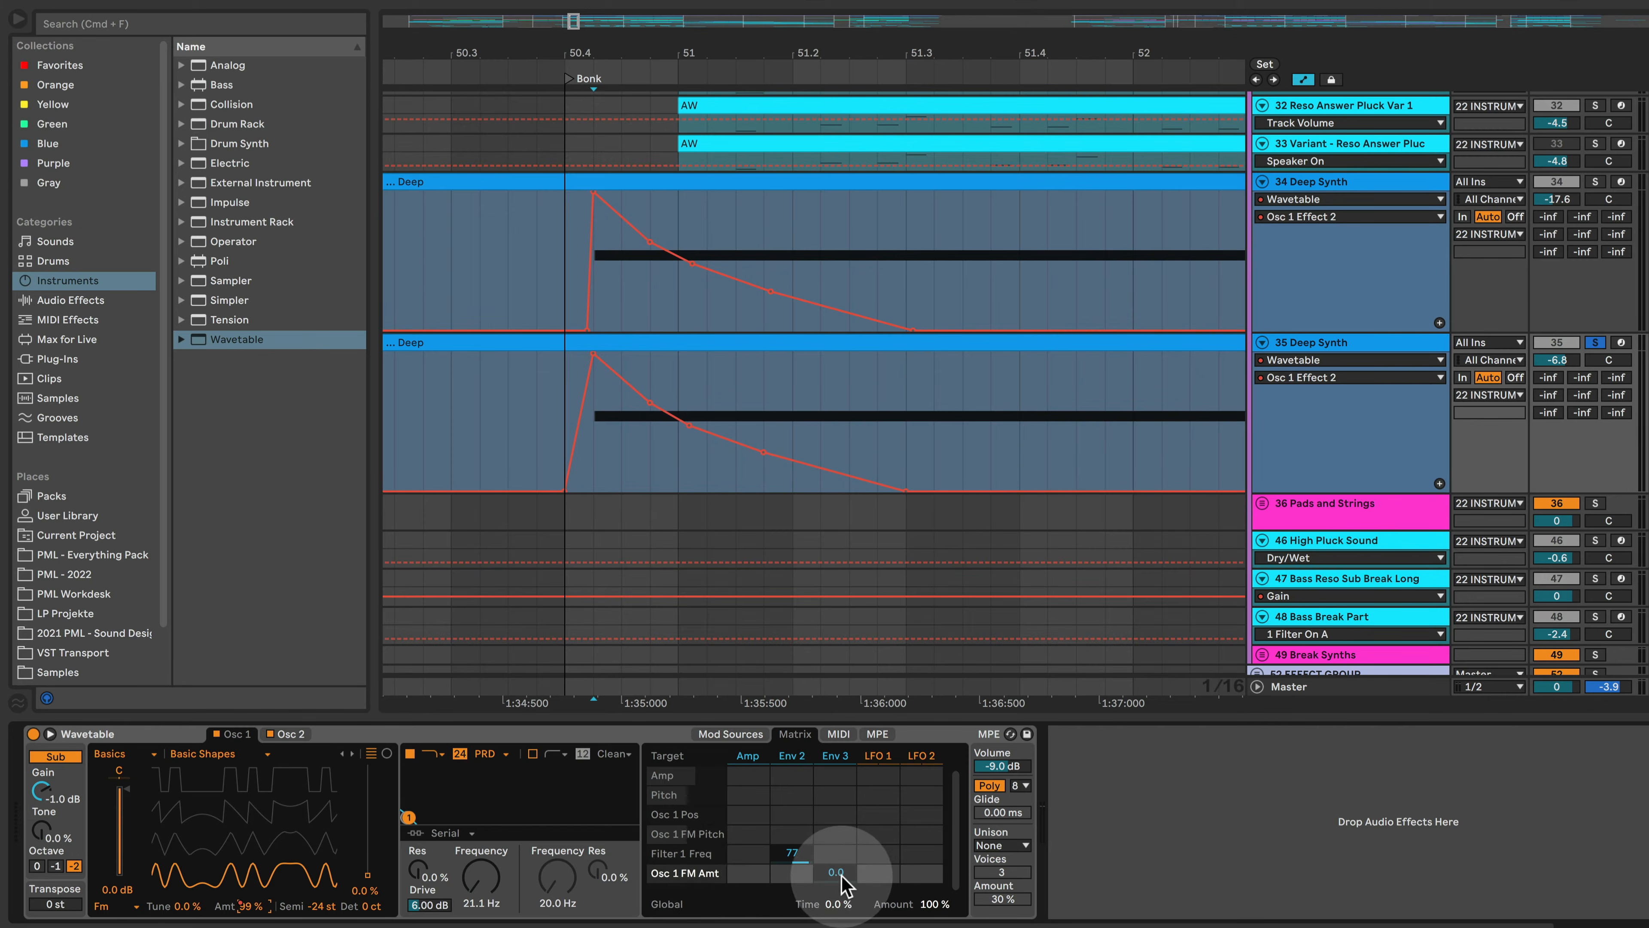
pyautogui.moveTo(842, 882); pyautogui.dragTo(841, 869)
pyautogui.moveTo(840, 878); pyautogui.dragTo(841, 881)
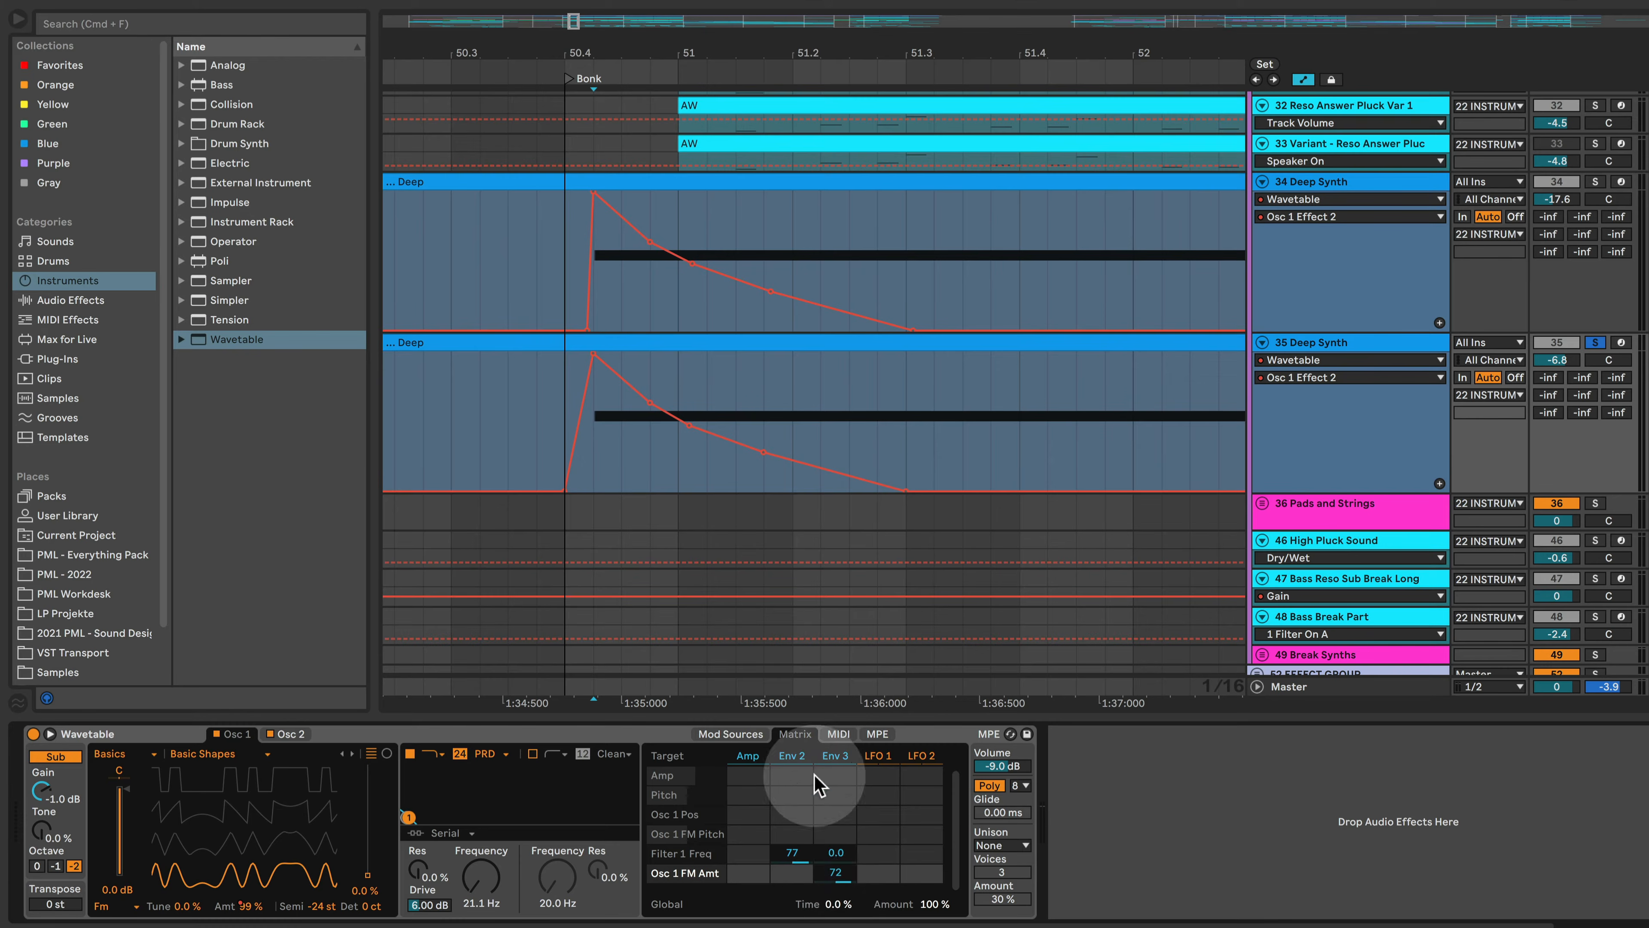
# - Shape Env 3 with 0% sustain and a 1.89 s decay, and audition the FM movement
pyautogui.click(841, 759)
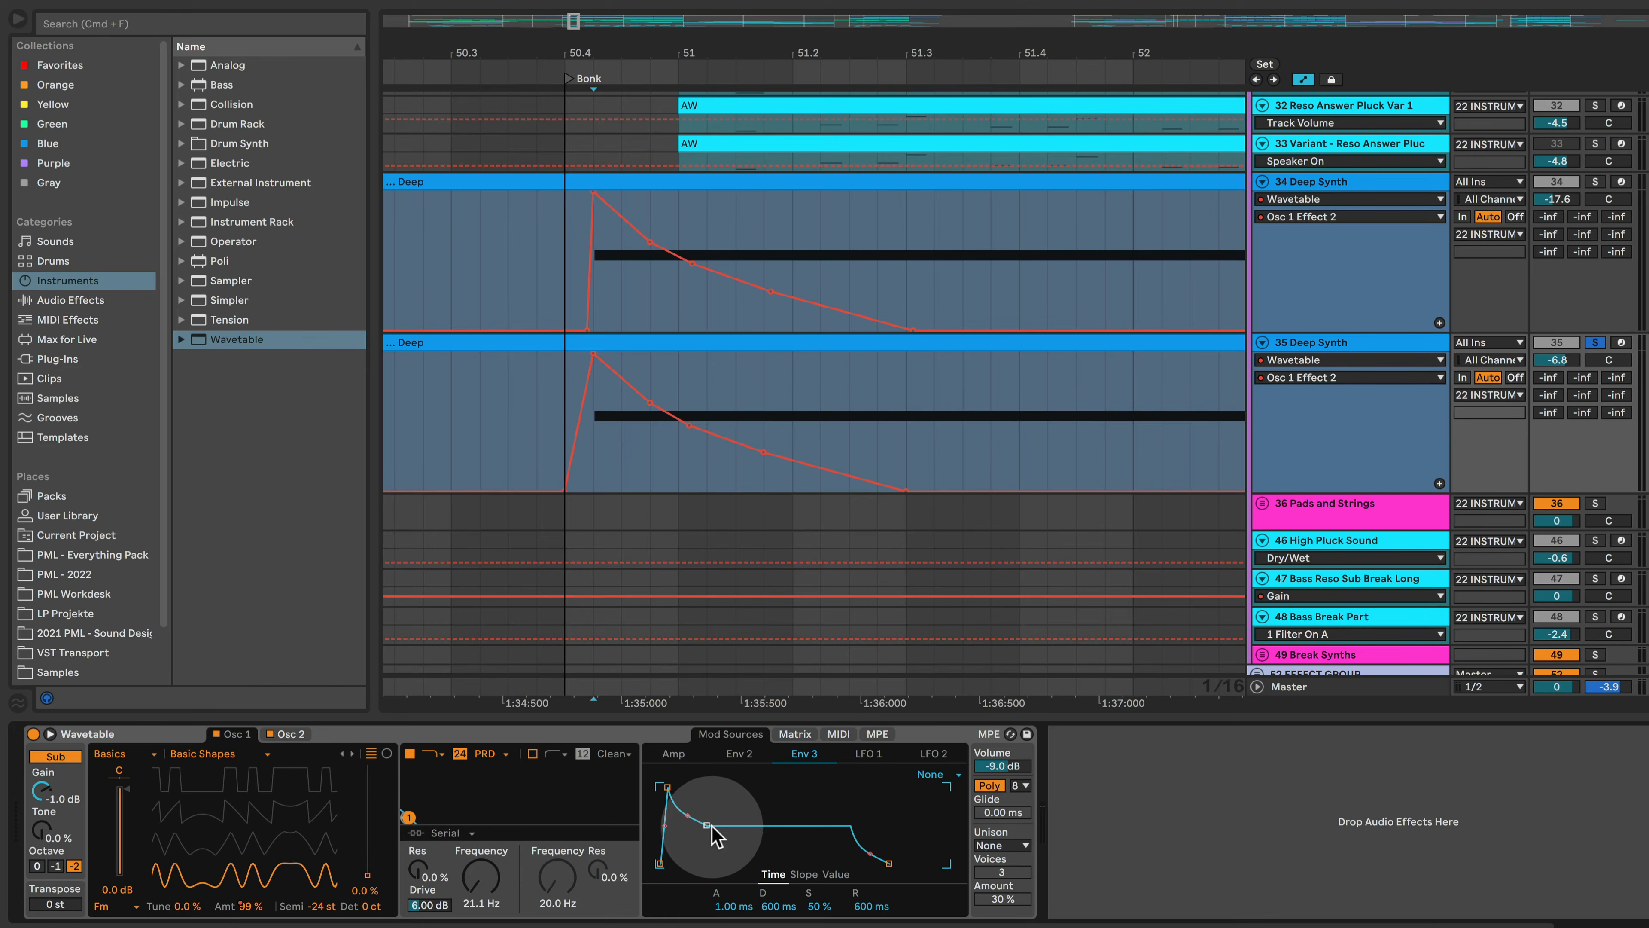
pyautogui.moveTo(711, 827); pyautogui.dragTo(708, 848)
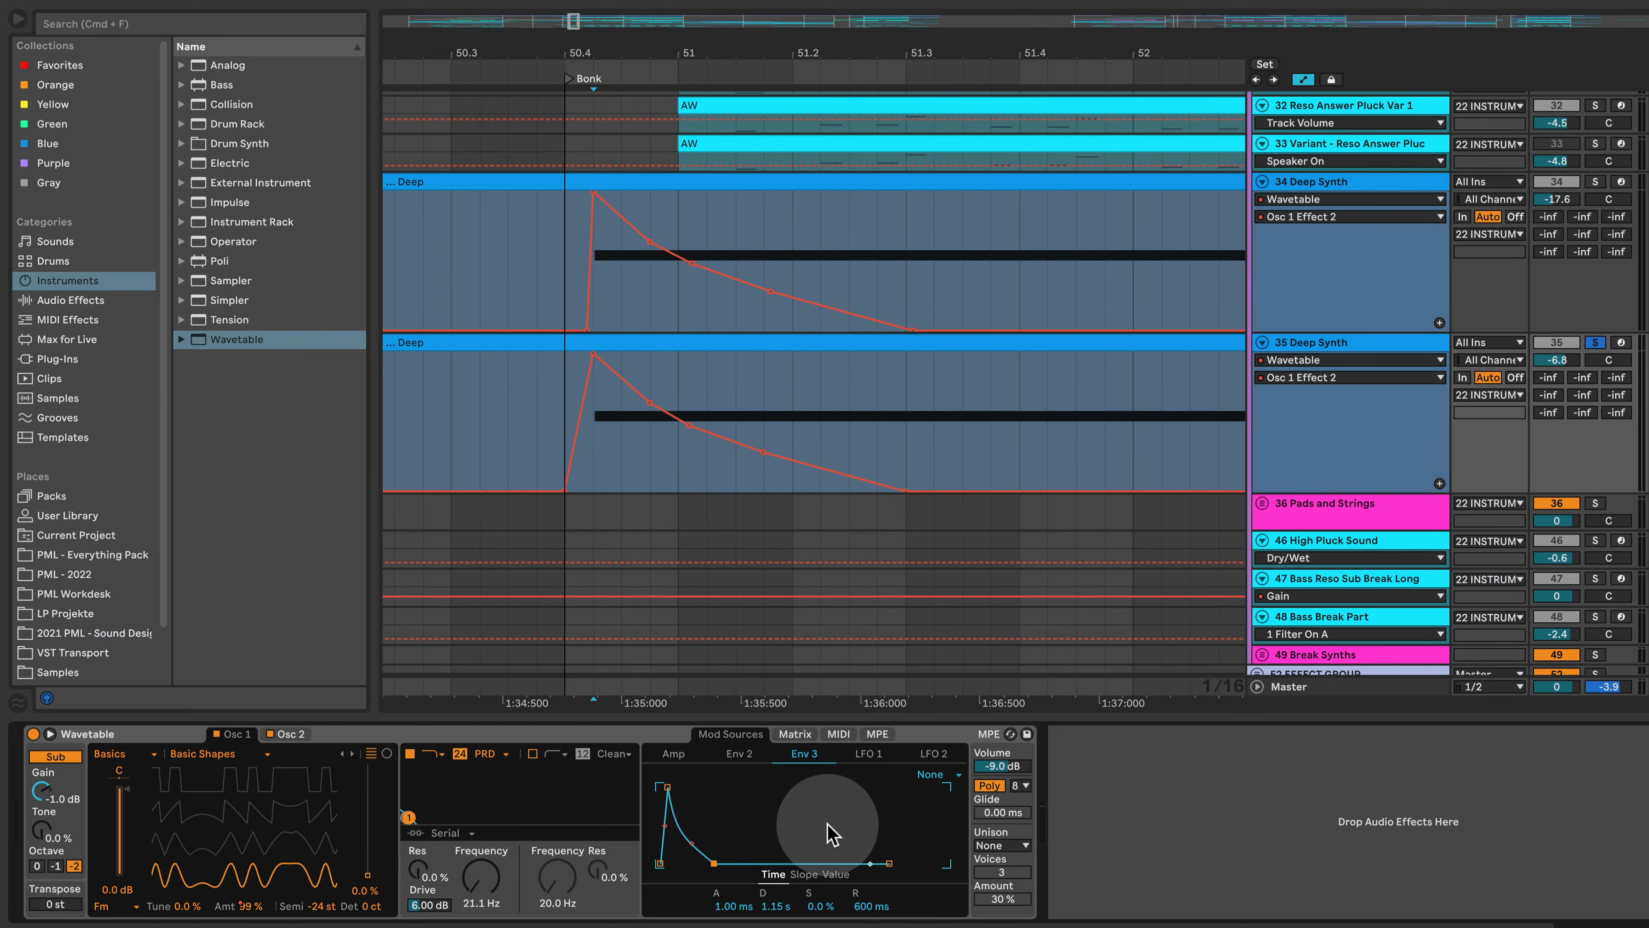
pyautogui.press('space')
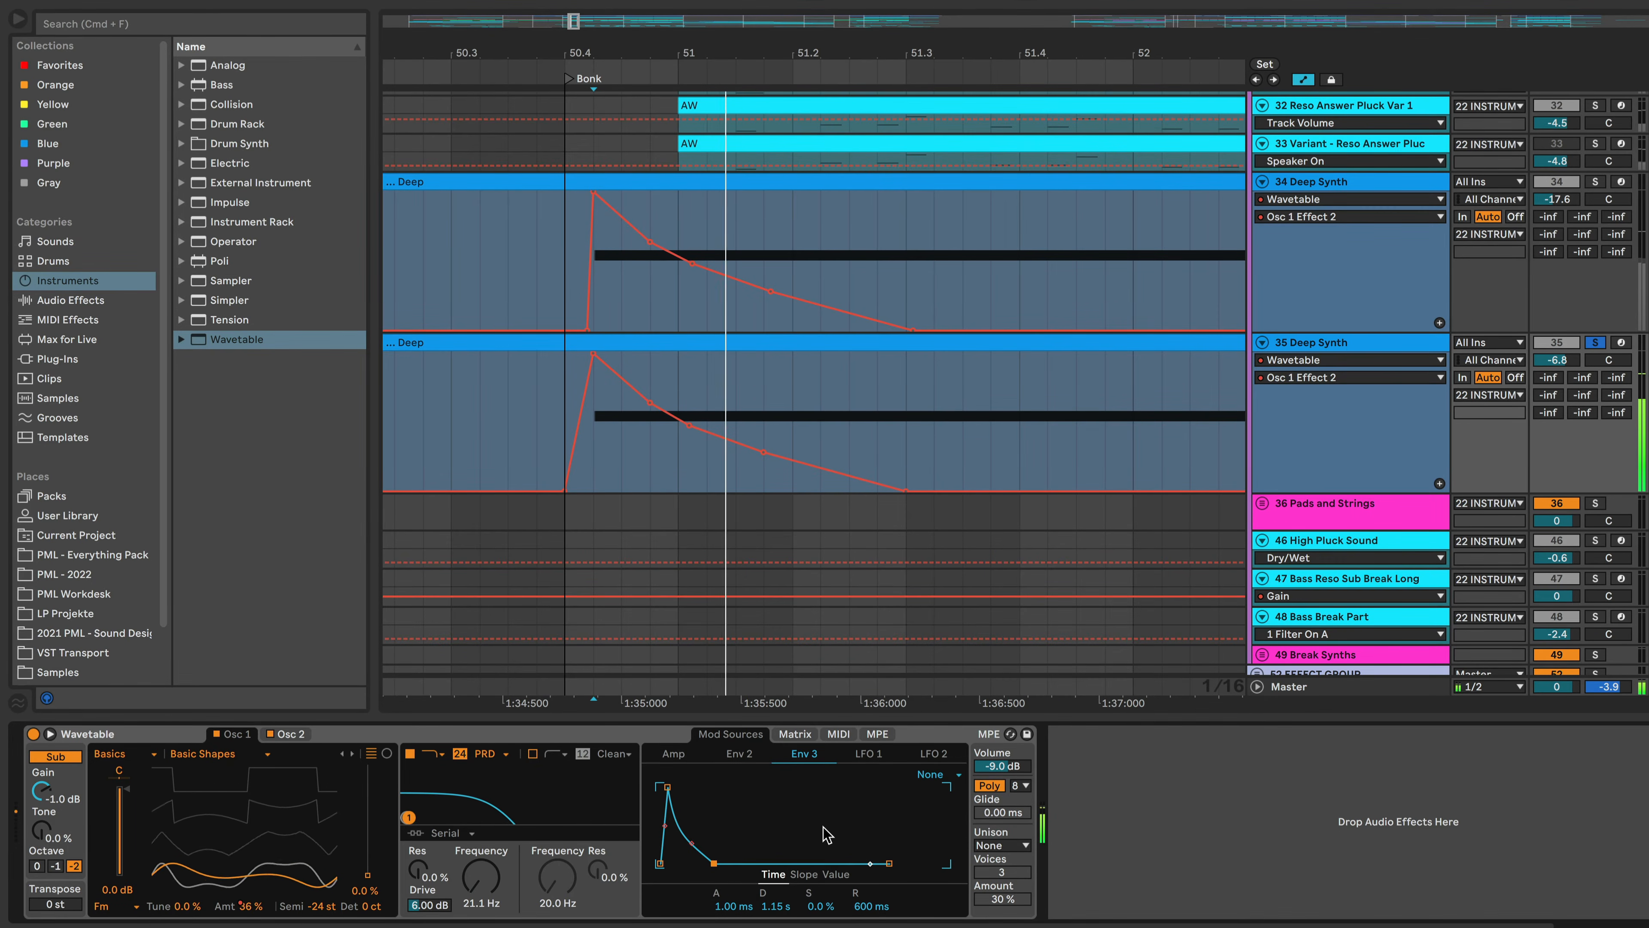
pyautogui.click(776, 906)
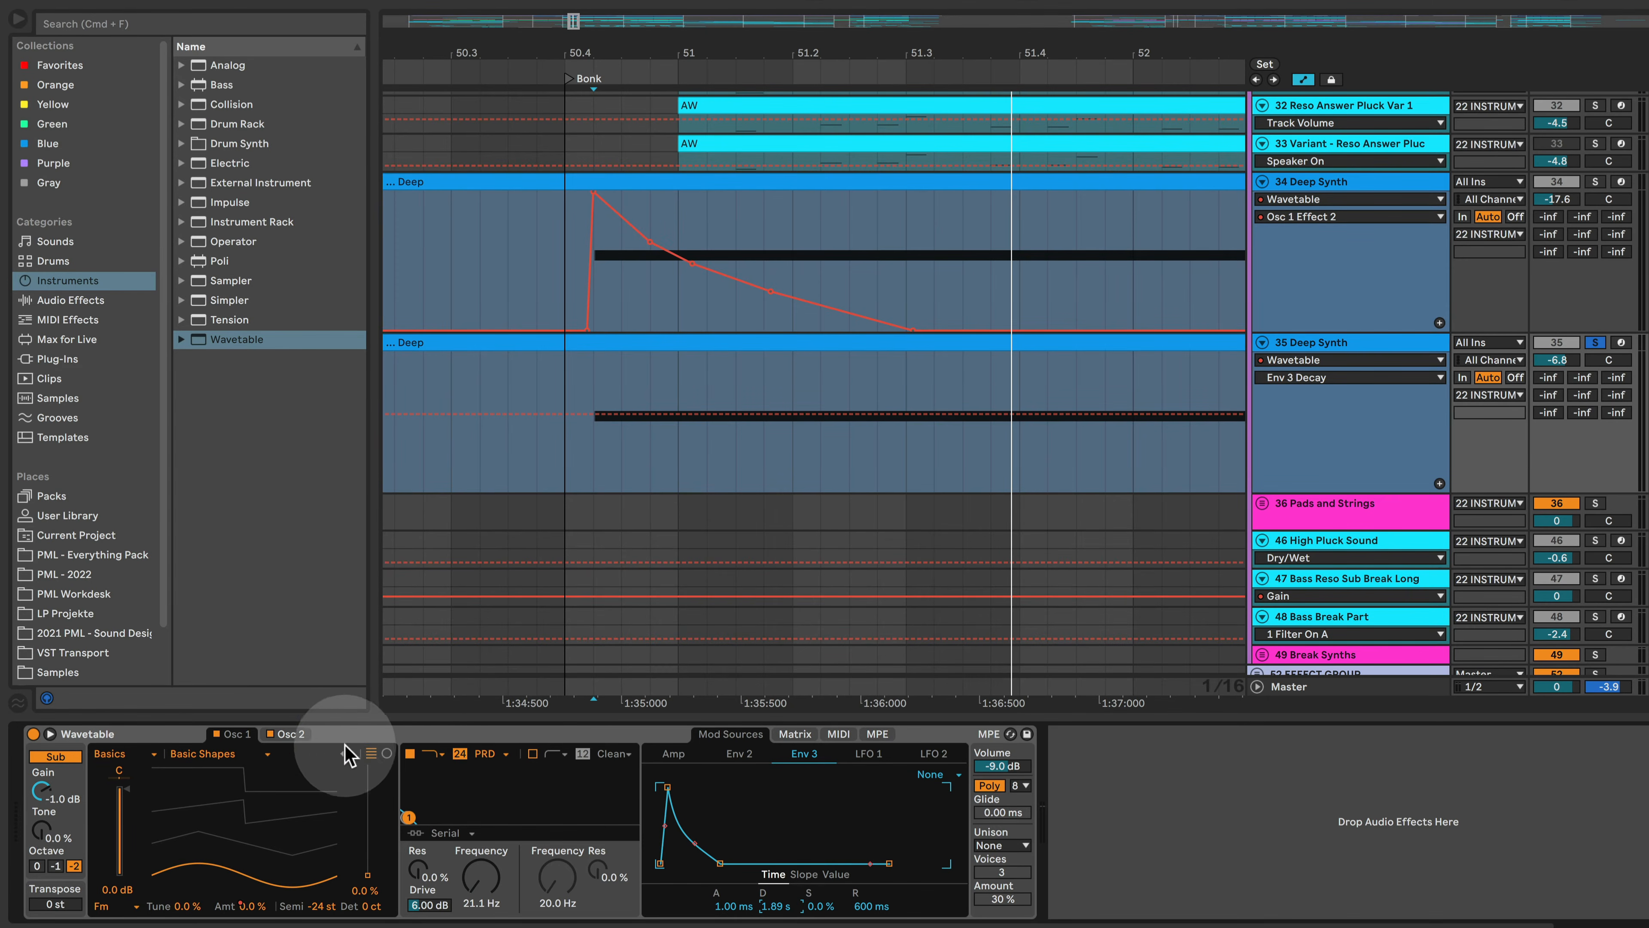
# - Set Osc 2's FM amount to 51%
pyautogui.click(298, 737)
pyautogui.moveTo(252, 907)
pyautogui.mouseDown()
pyautogui.moveTo(252, 841)
pyautogui.moveTo(253, 907)
pyautogui.mouseUp()
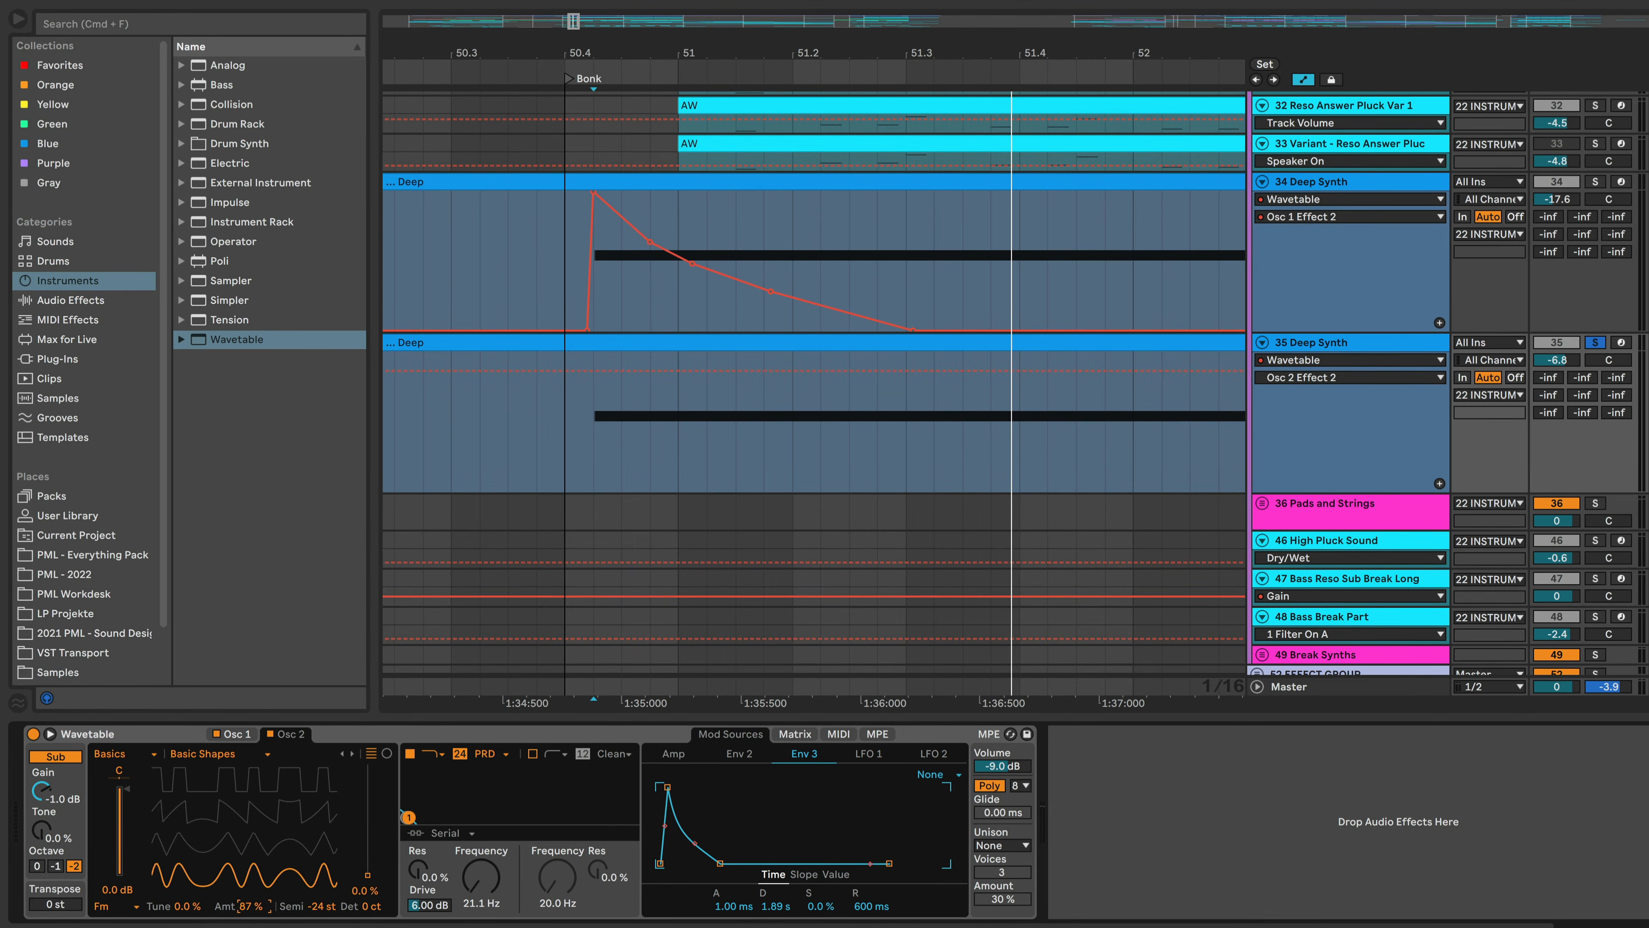
pyautogui.moveTo(252, 838); pyautogui.dragTo(252, 906)
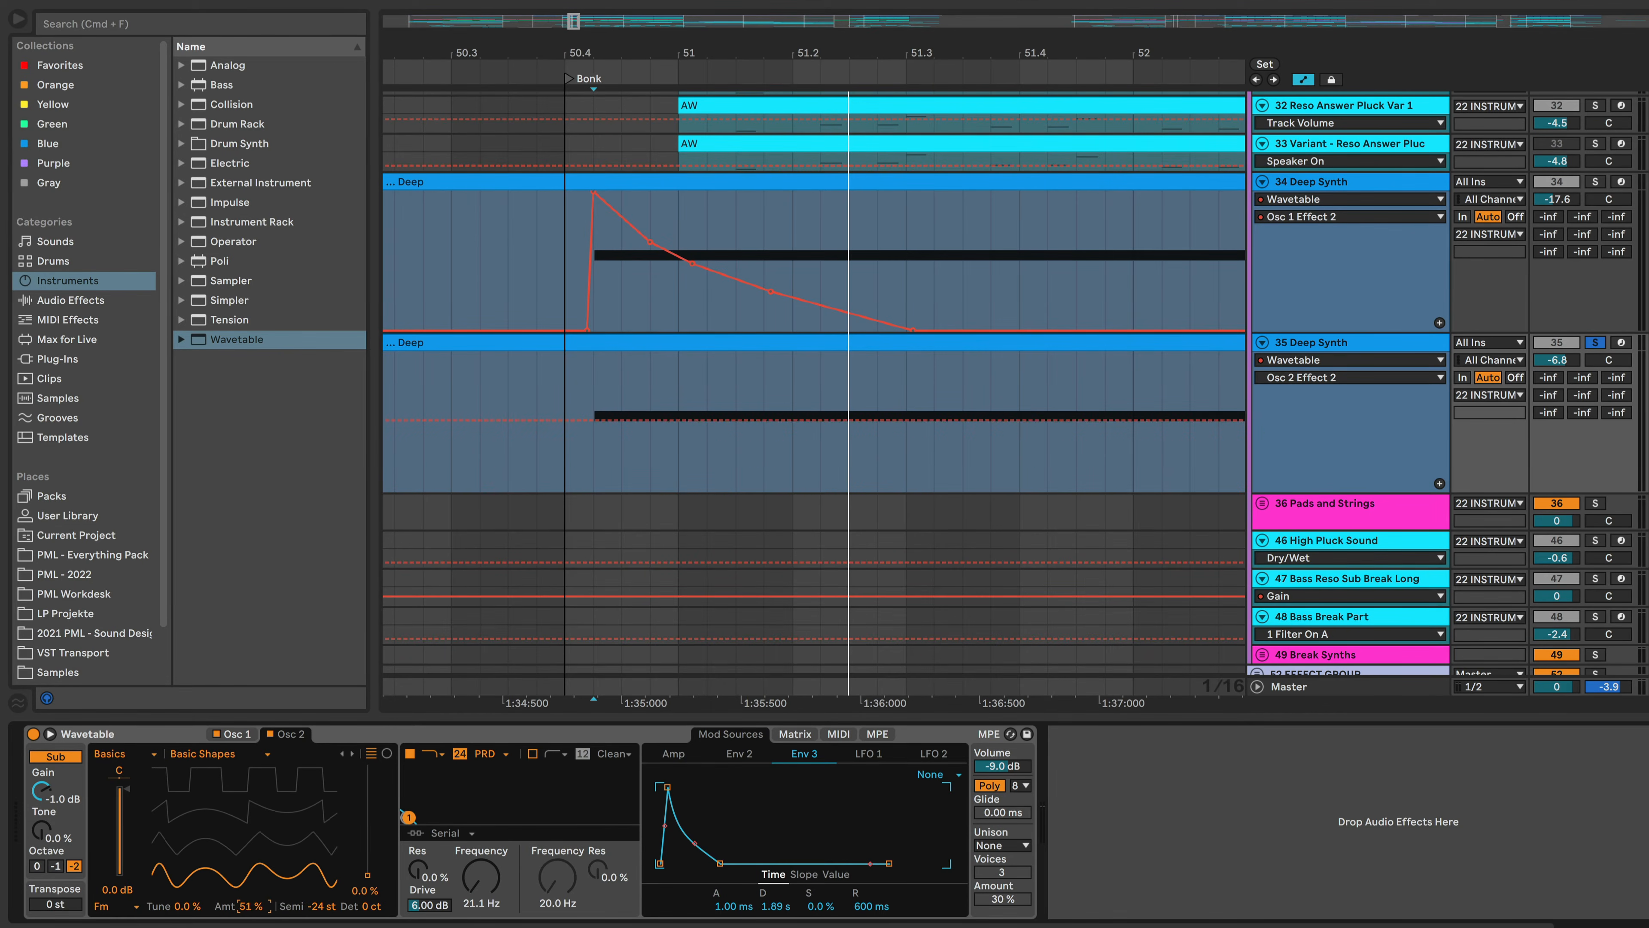
# - Add Osc 2 Effect 2 automation breakpoints at 50% around the start and end of the long note
pyautogui.click(507, 422)
pyautogui.moveTo(768, 58); pyautogui.dragTo(655, 44)
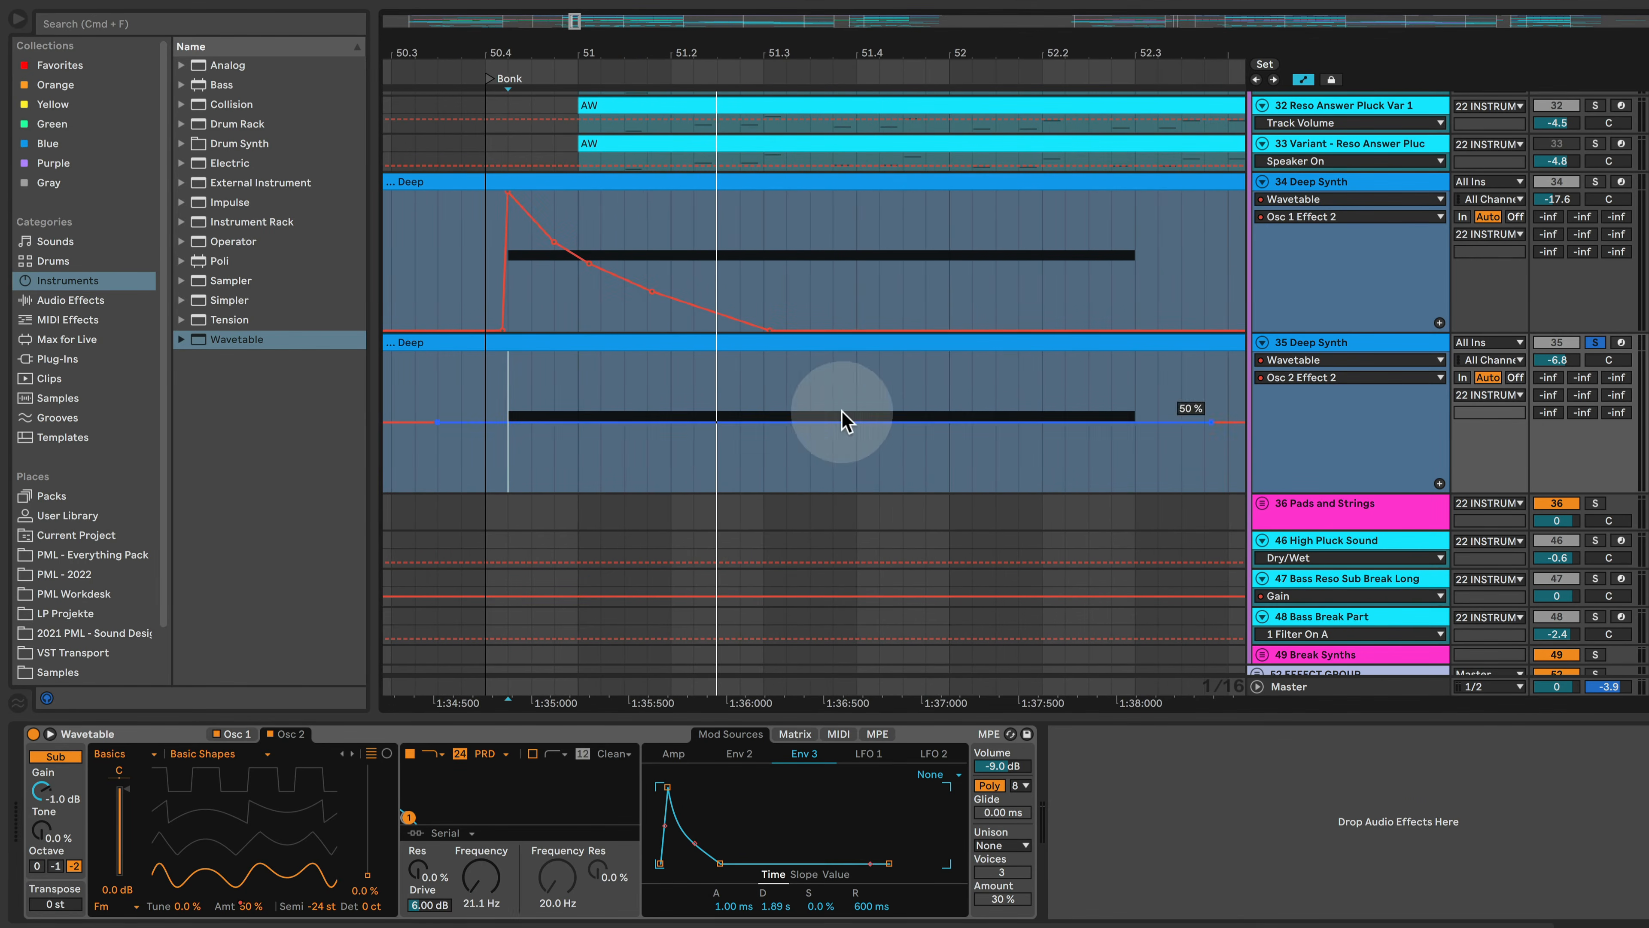
pyautogui.click(500, 423)
pyautogui.click(1181, 422)
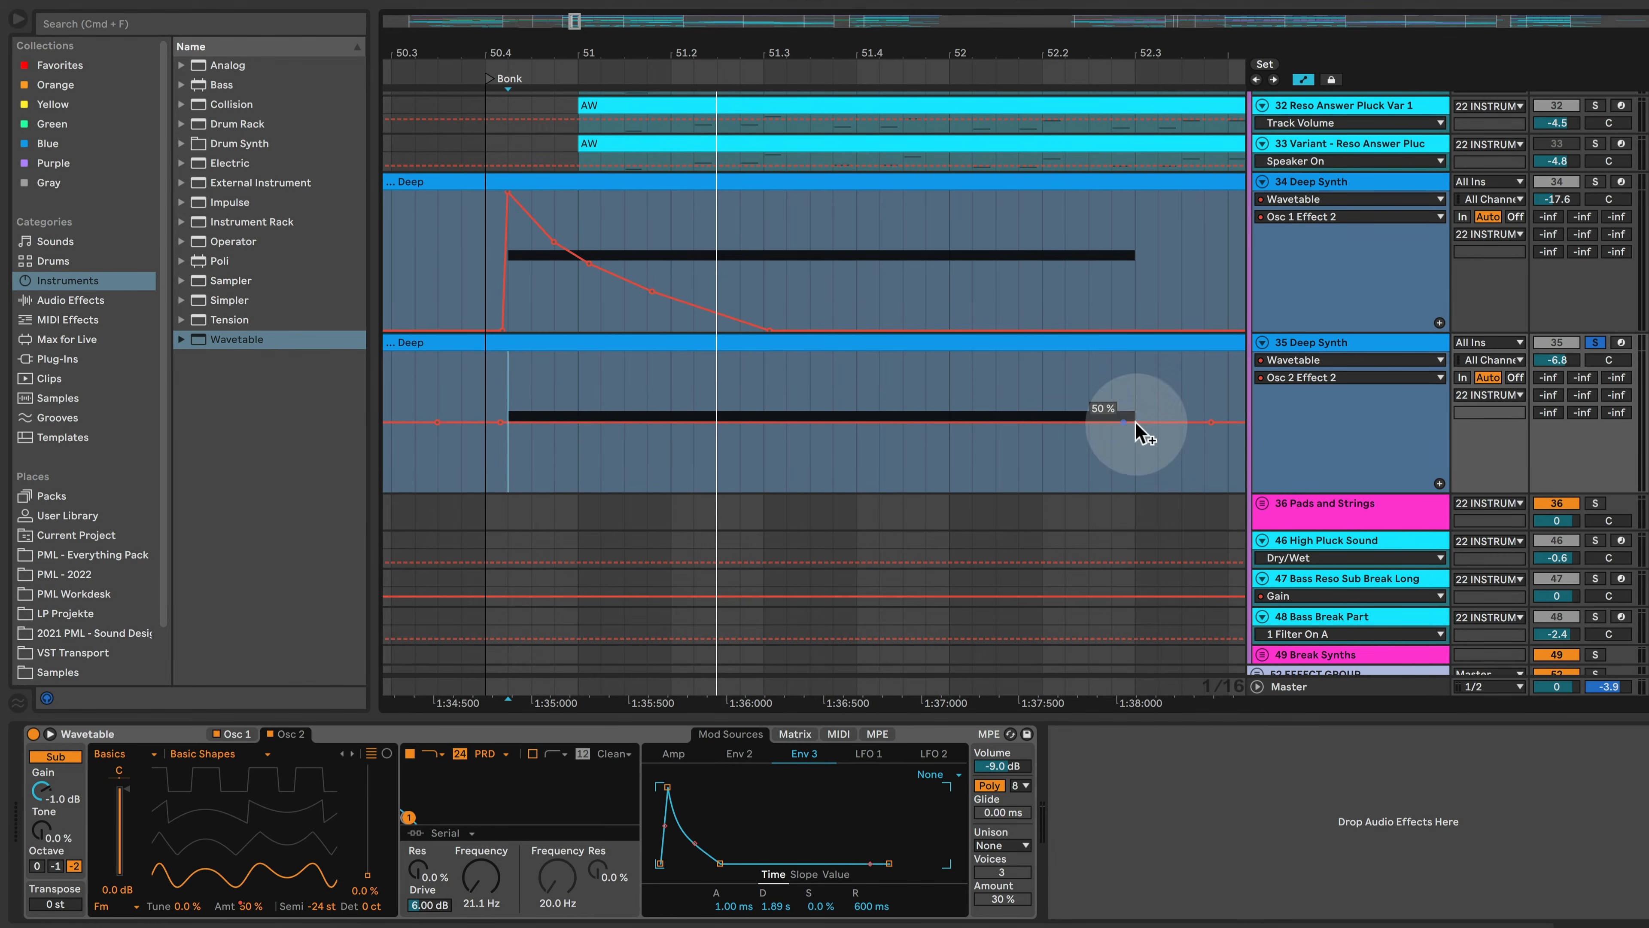
# - Dip the Osc 2 Effect 2 automation to about 20% at bar 51 and audition the sound
pyautogui.click(589, 422)
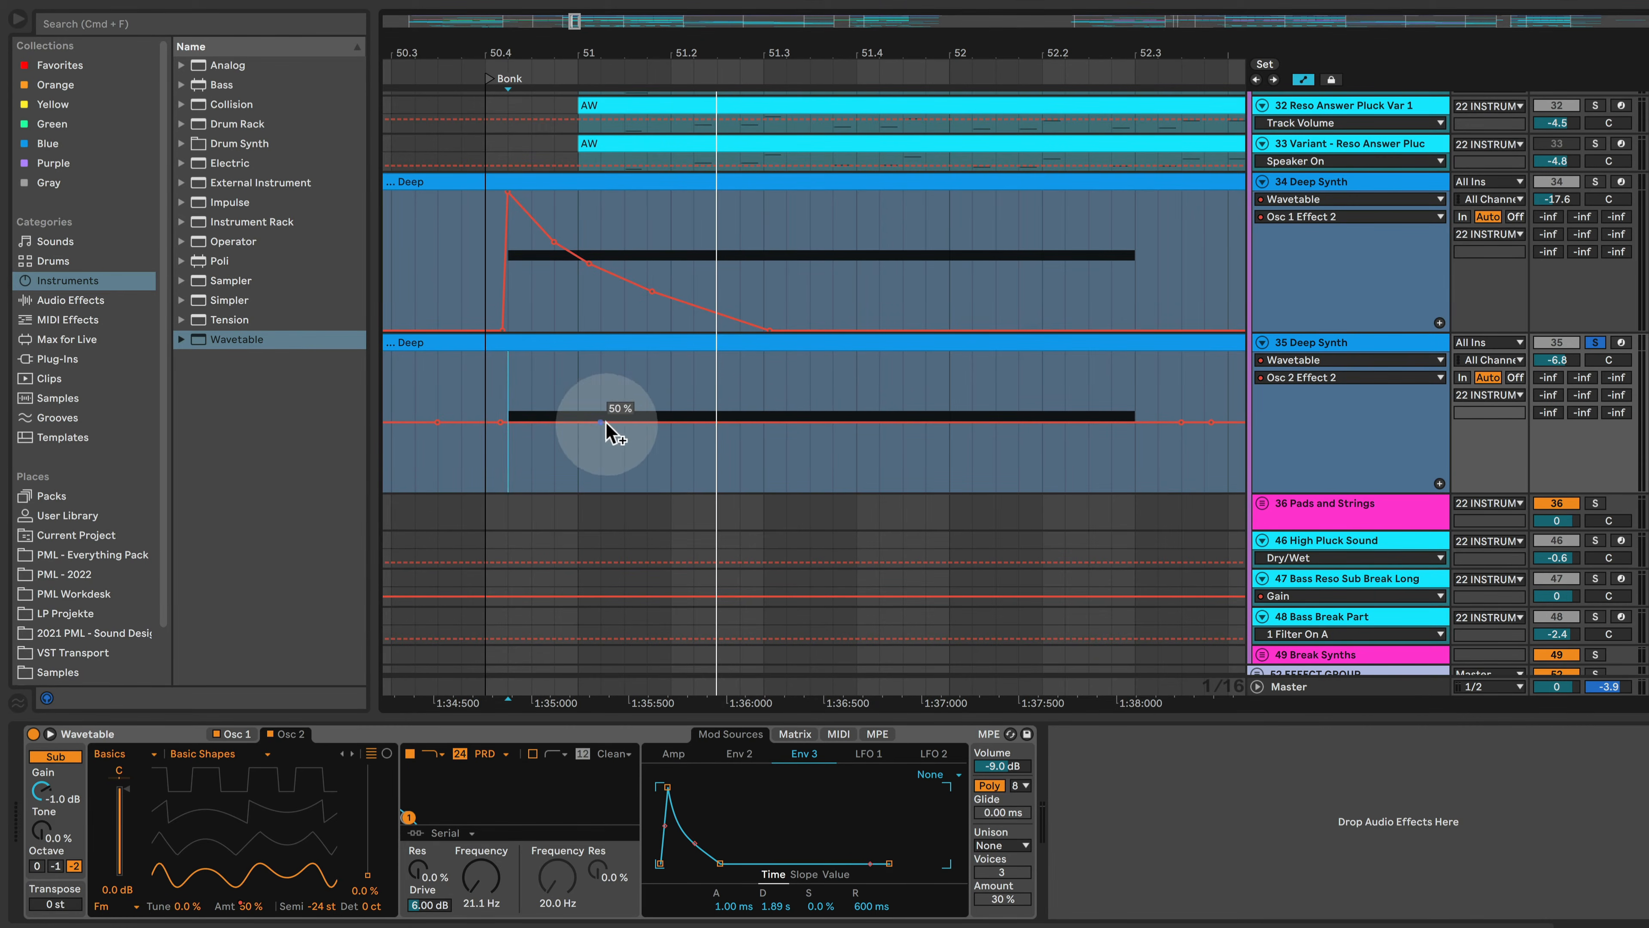
pyautogui.moveTo(606, 424); pyautogui.dragTo(578, 466)
pyautogui.click(481, 375)
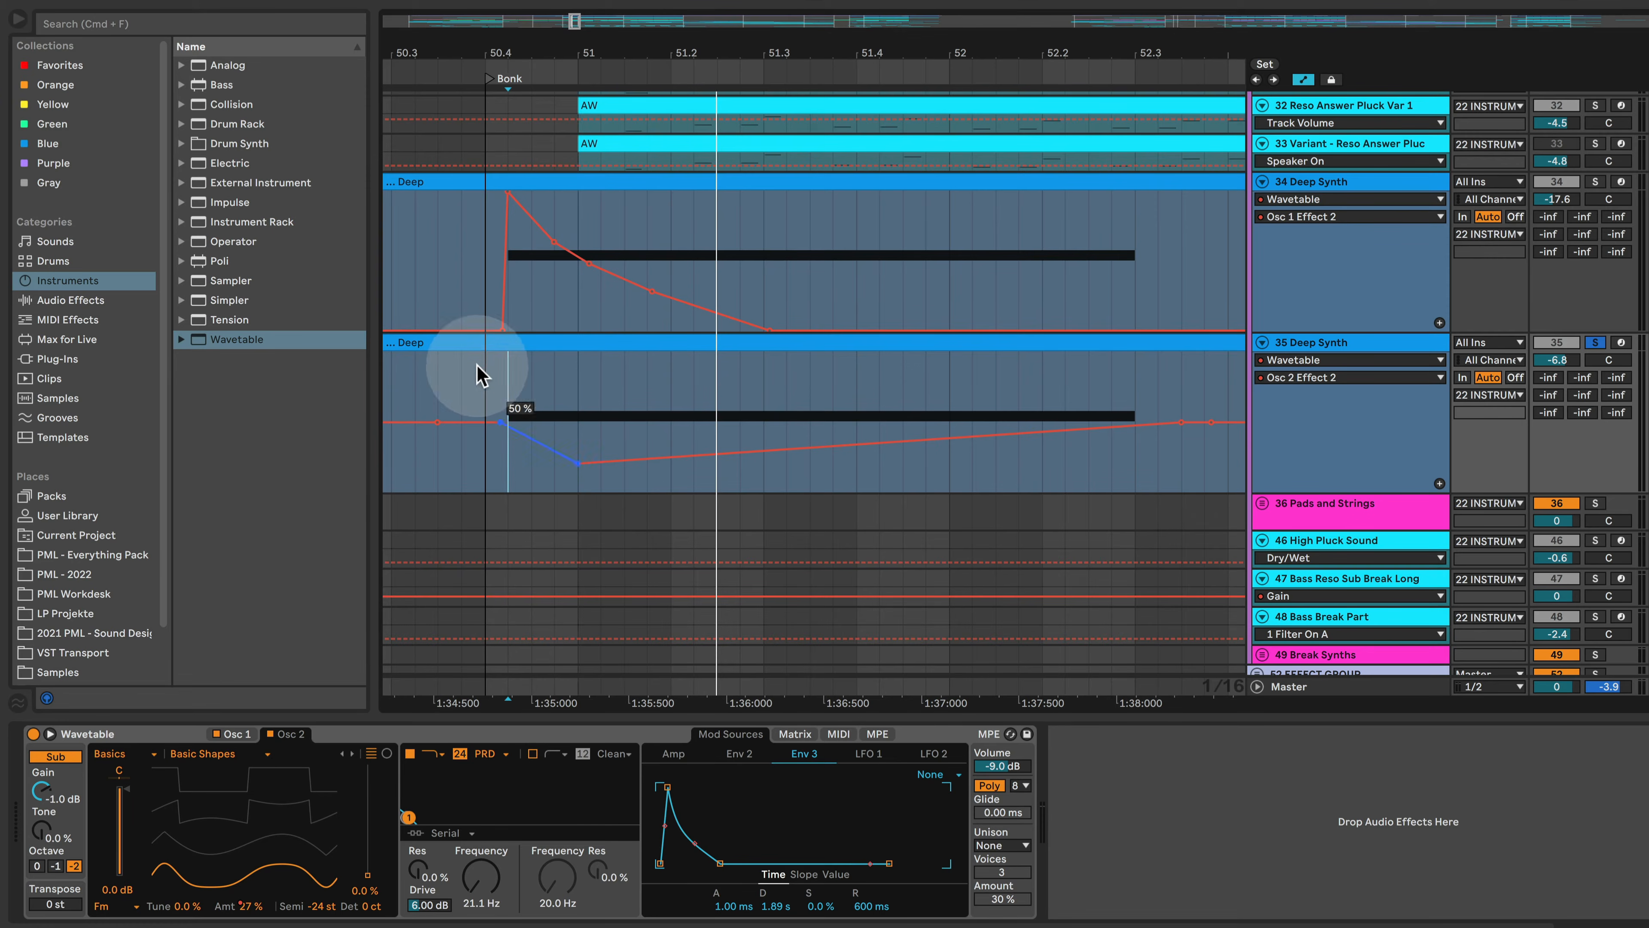
pyautogui.click(474, 371)
pyautogui.press('space')
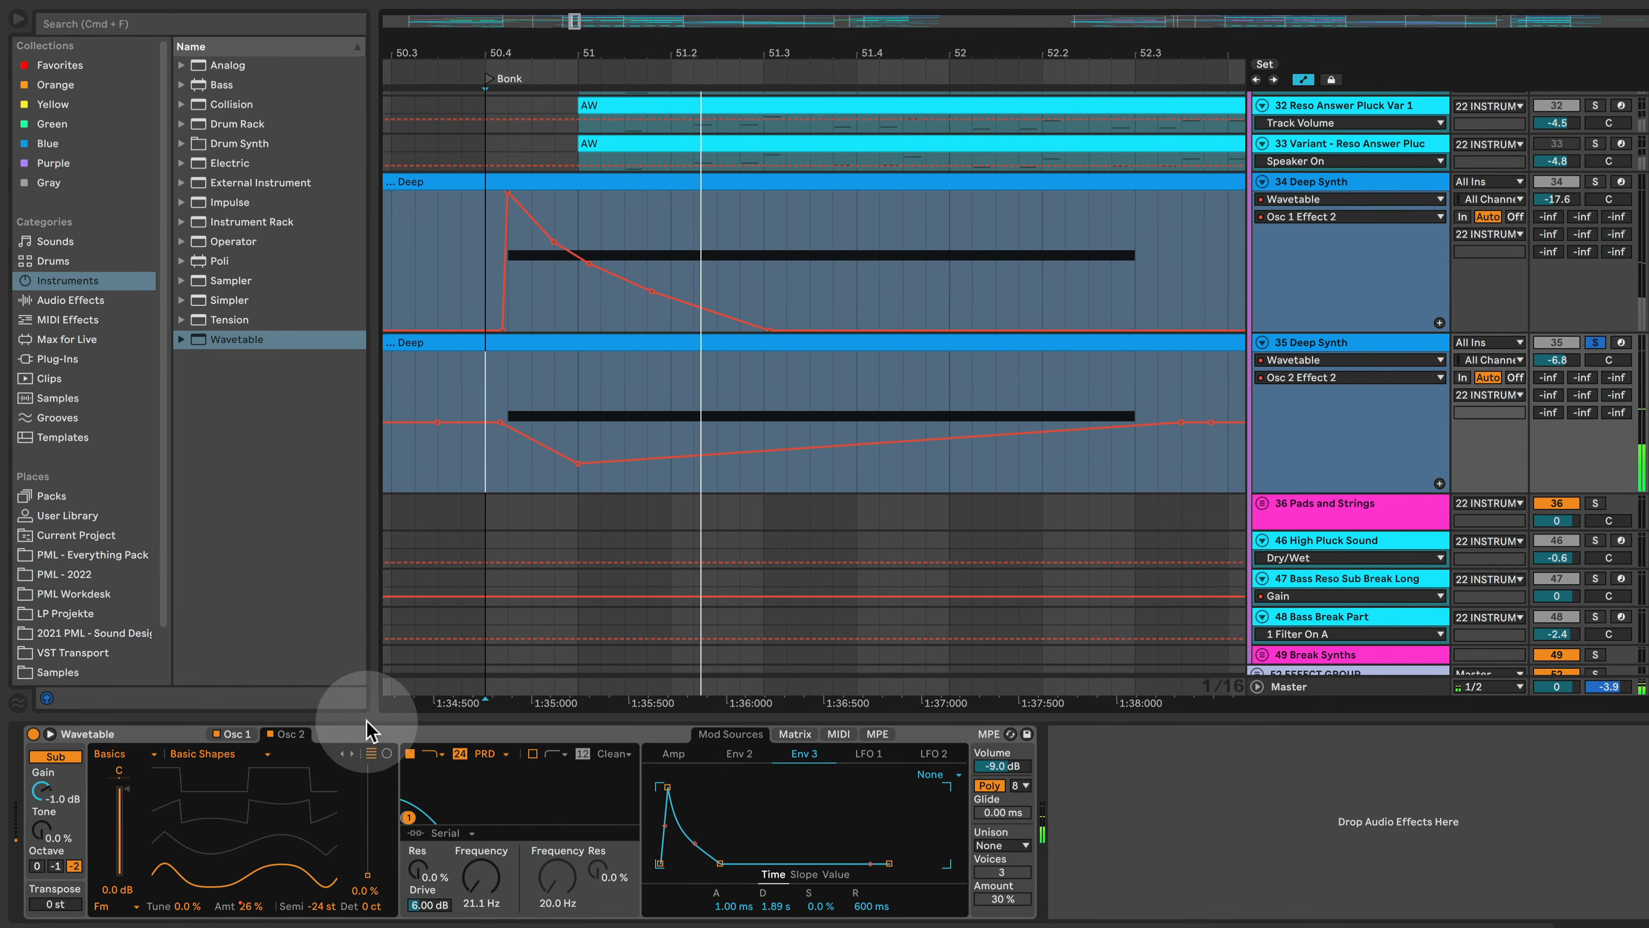
# - Switch off Osc 1 and audition the Osc 2 FM sweep on its own
pyautogui.click(216, 735)
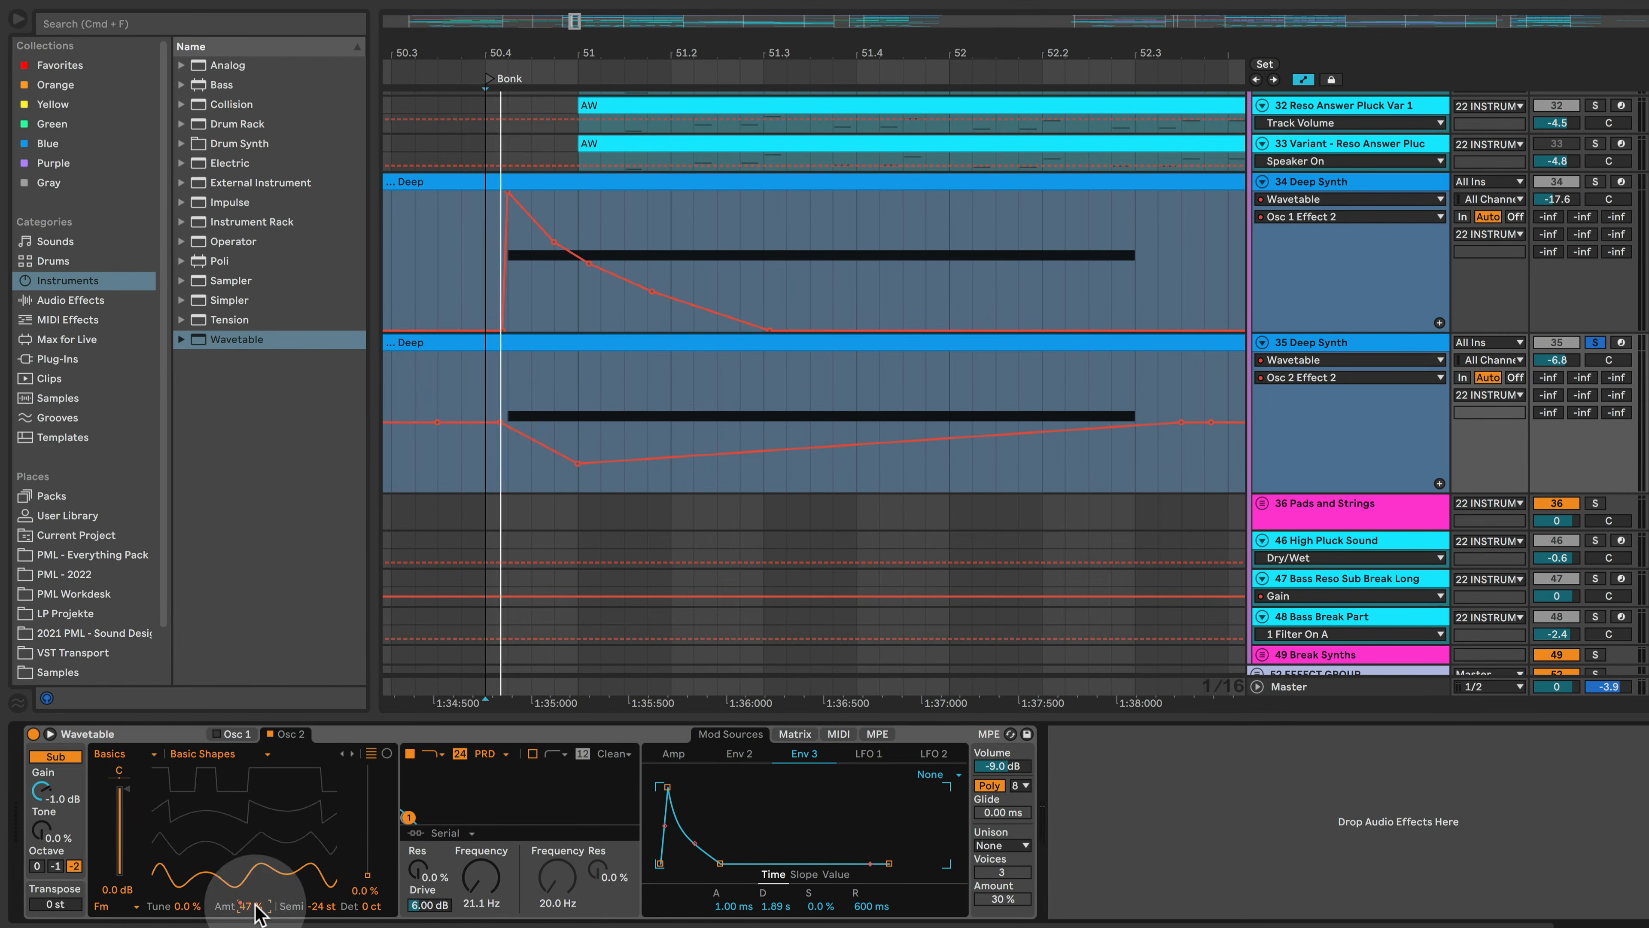
pyautogui.click(856, 473)
pyautogui.press('space')
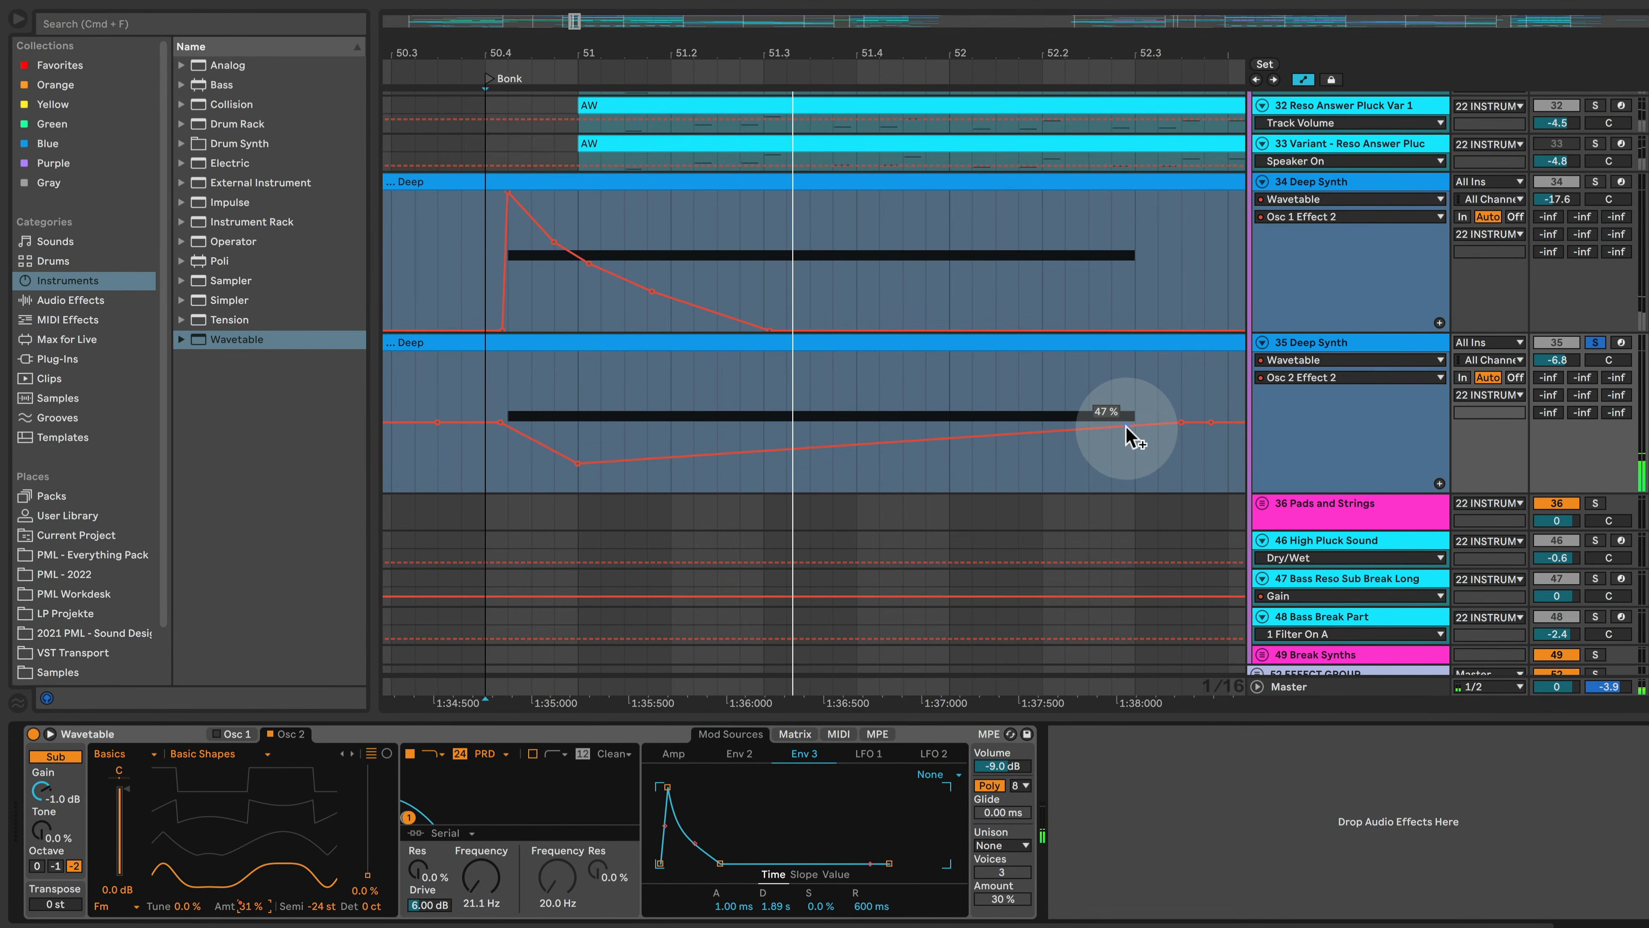
# - Add a breakpoint near the note's end and level the automation dip at 20% up to it, then audition it
pyautogui.moveTo(1126, 427); pyautogui.dragTo(1126, 436)
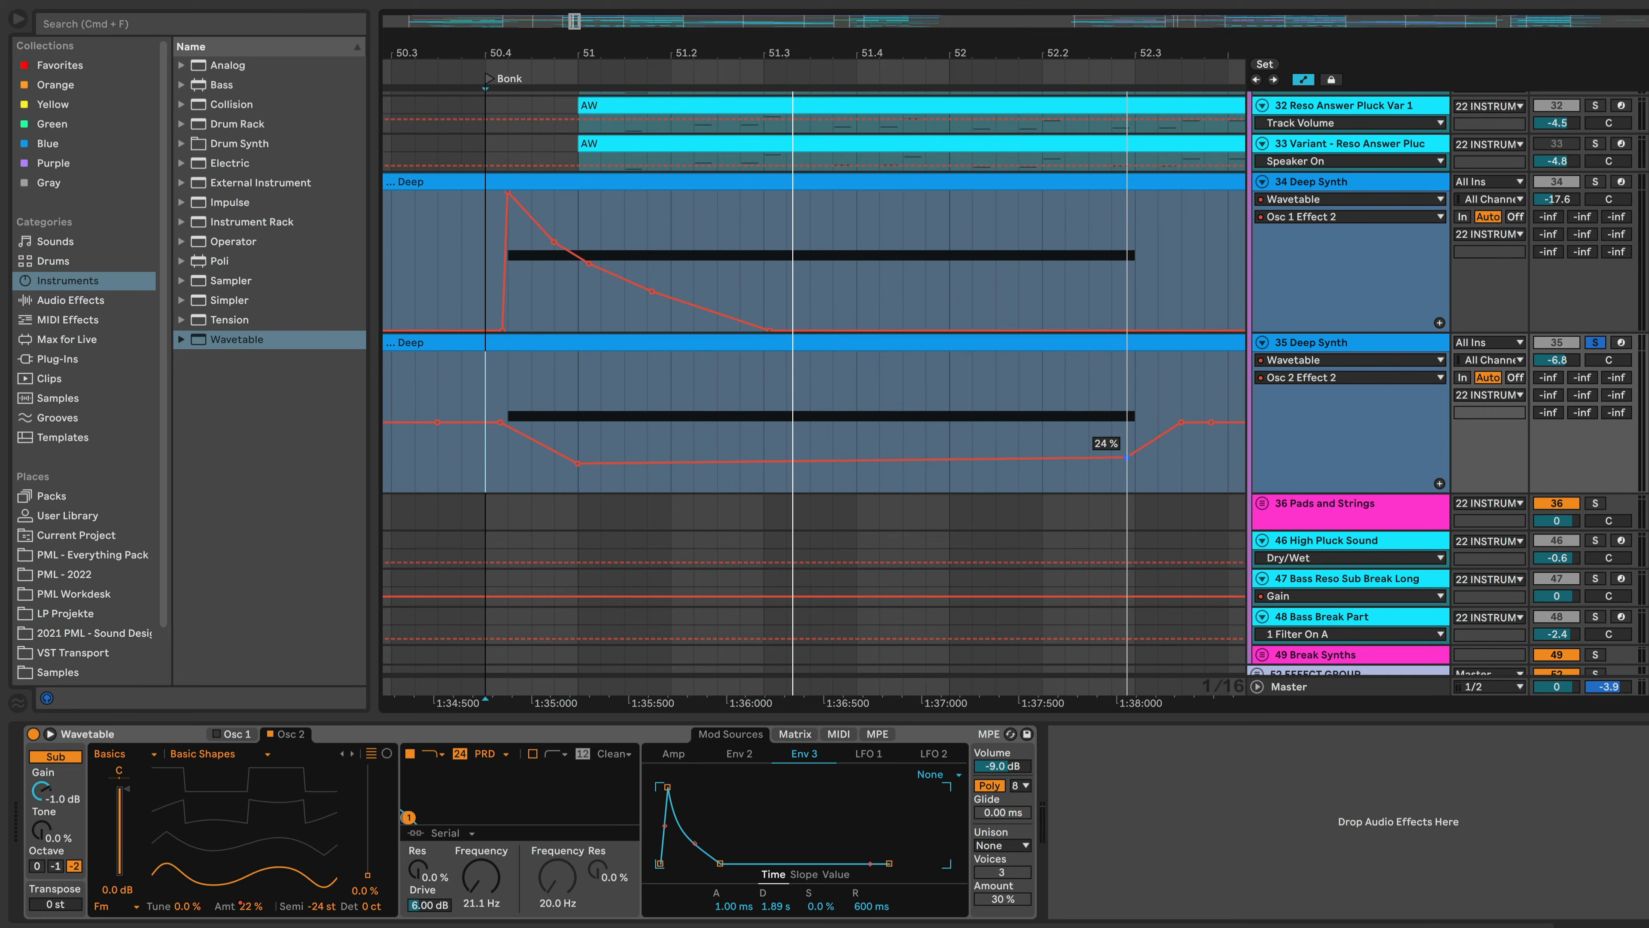
pyautogui.click(582, 481)
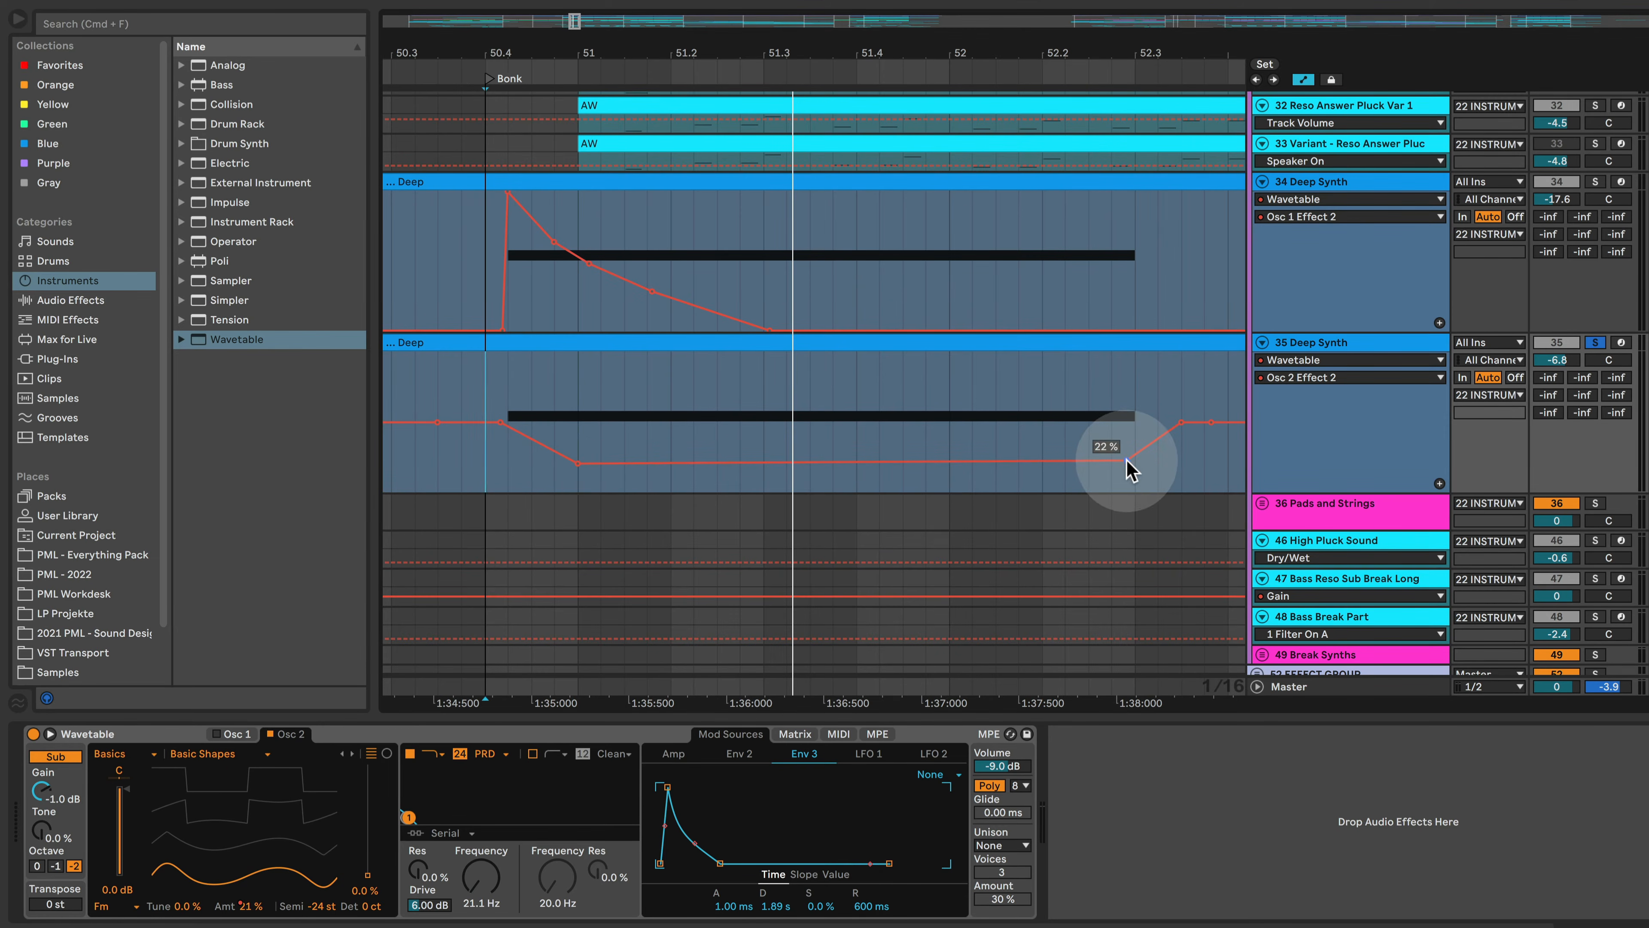
pyautogui.moveTo(1128, 460); pyautogui.dragTo(1127, 462)
pyautogui.click(1084, 455)
pyautogui.press('space')
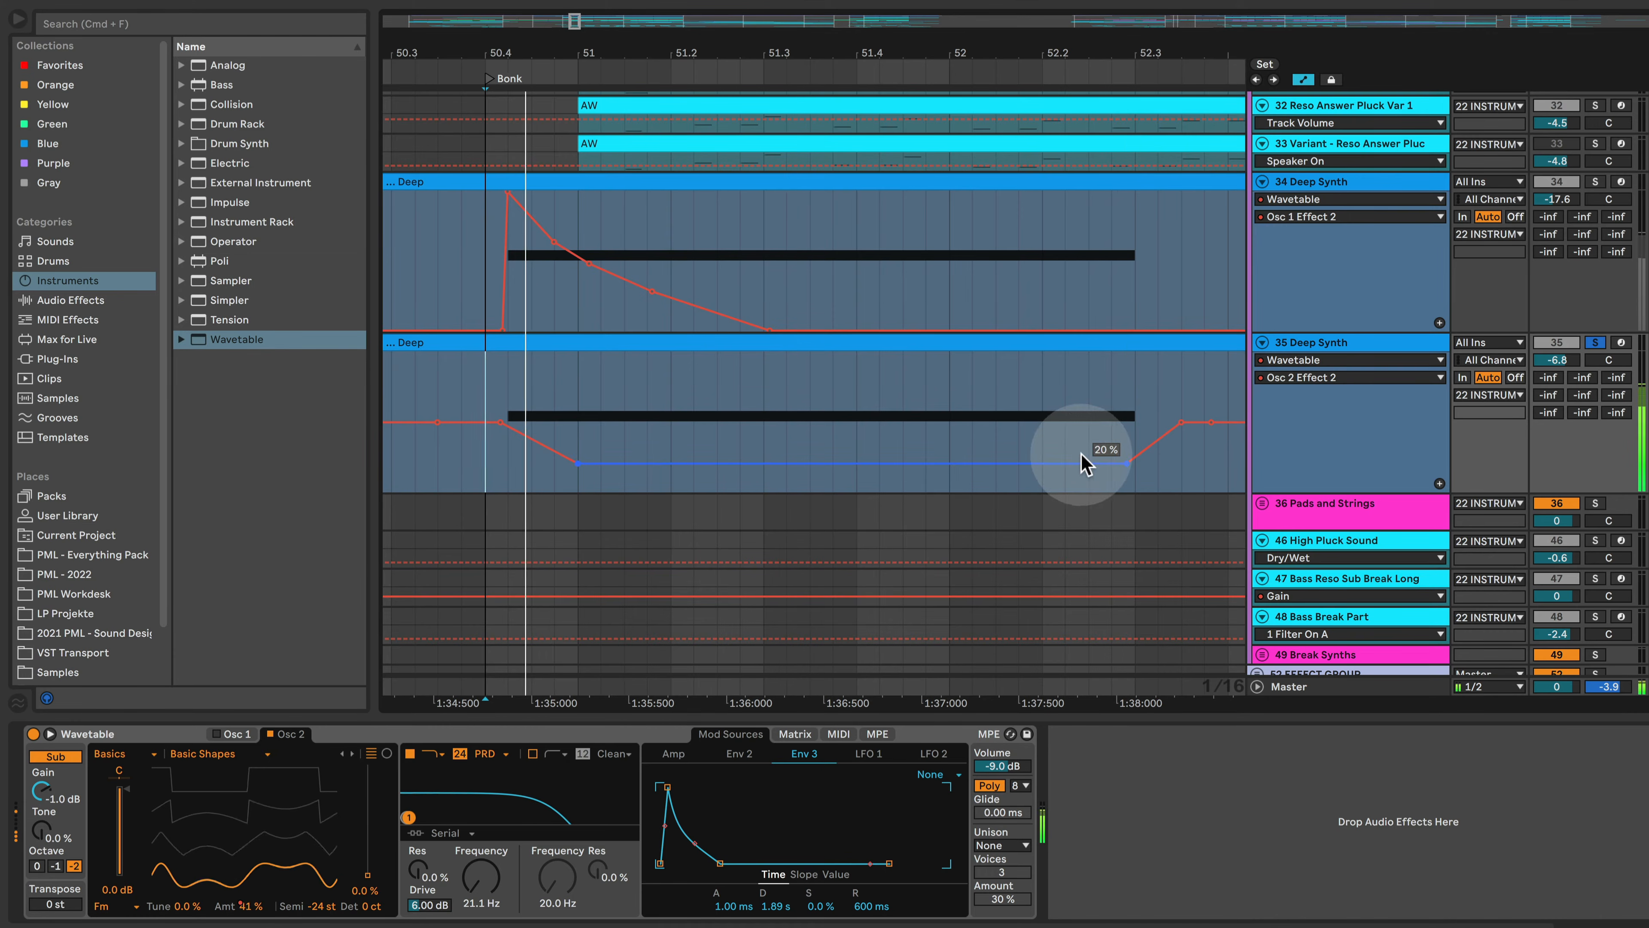
# - Move the 20% breakpoint from bar 51 about halfway to 51.2 to slow the FM decline, and audition it
pyautogui.click(759, 426)
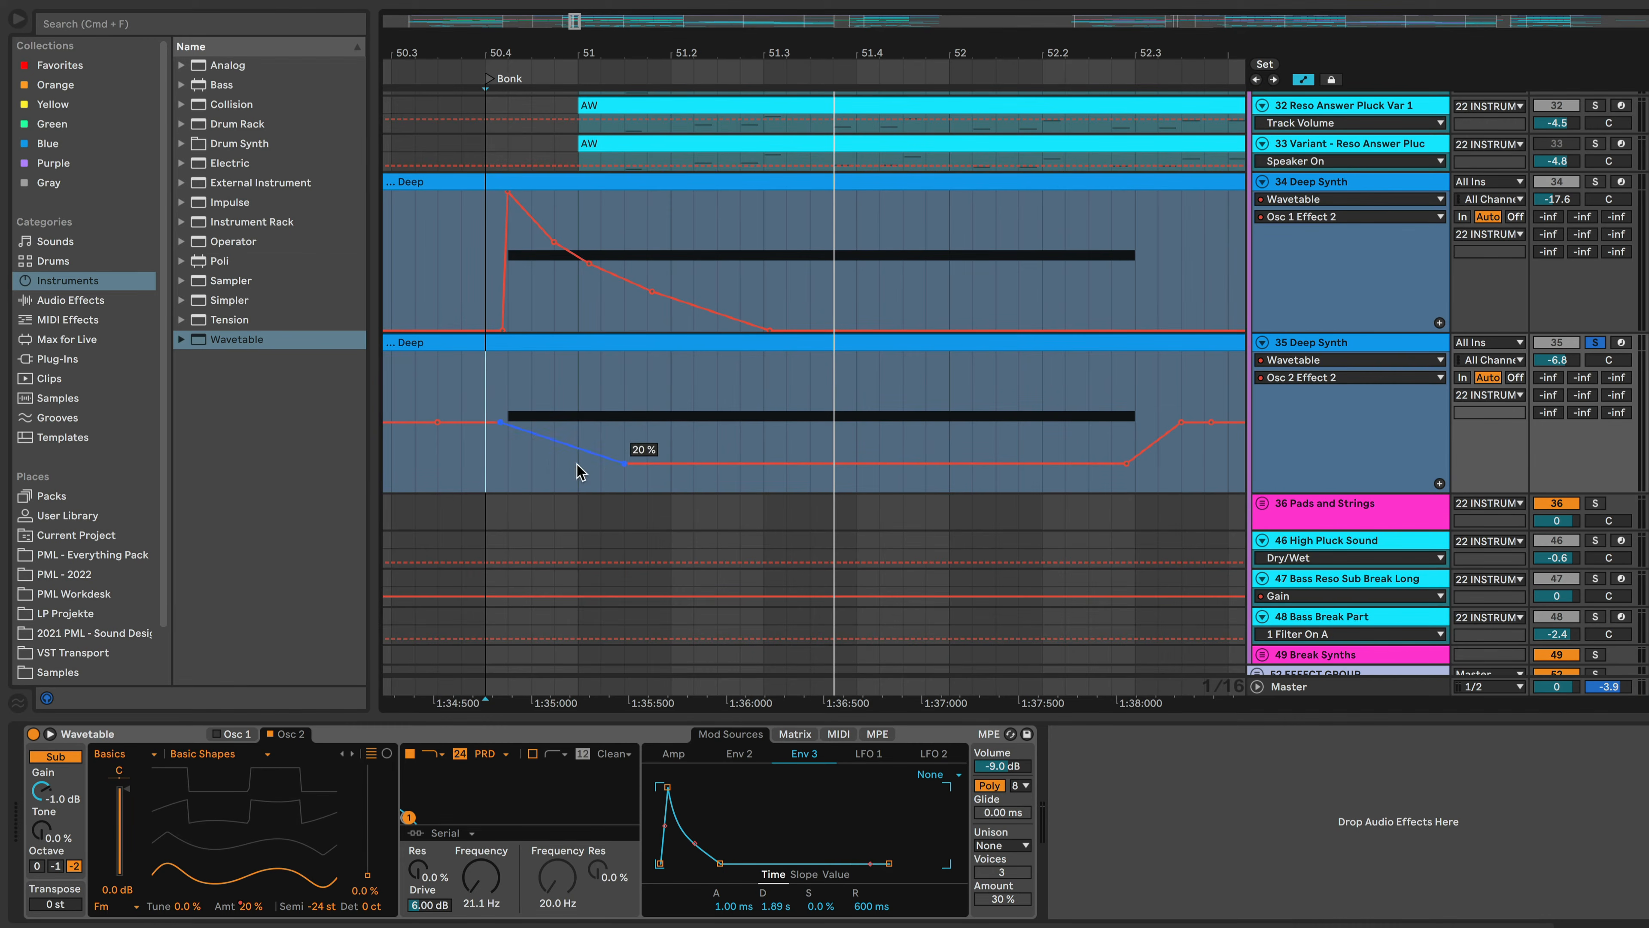
pyautogui.moveTo(579, 463); pyautogui.dragTo(629, 457)
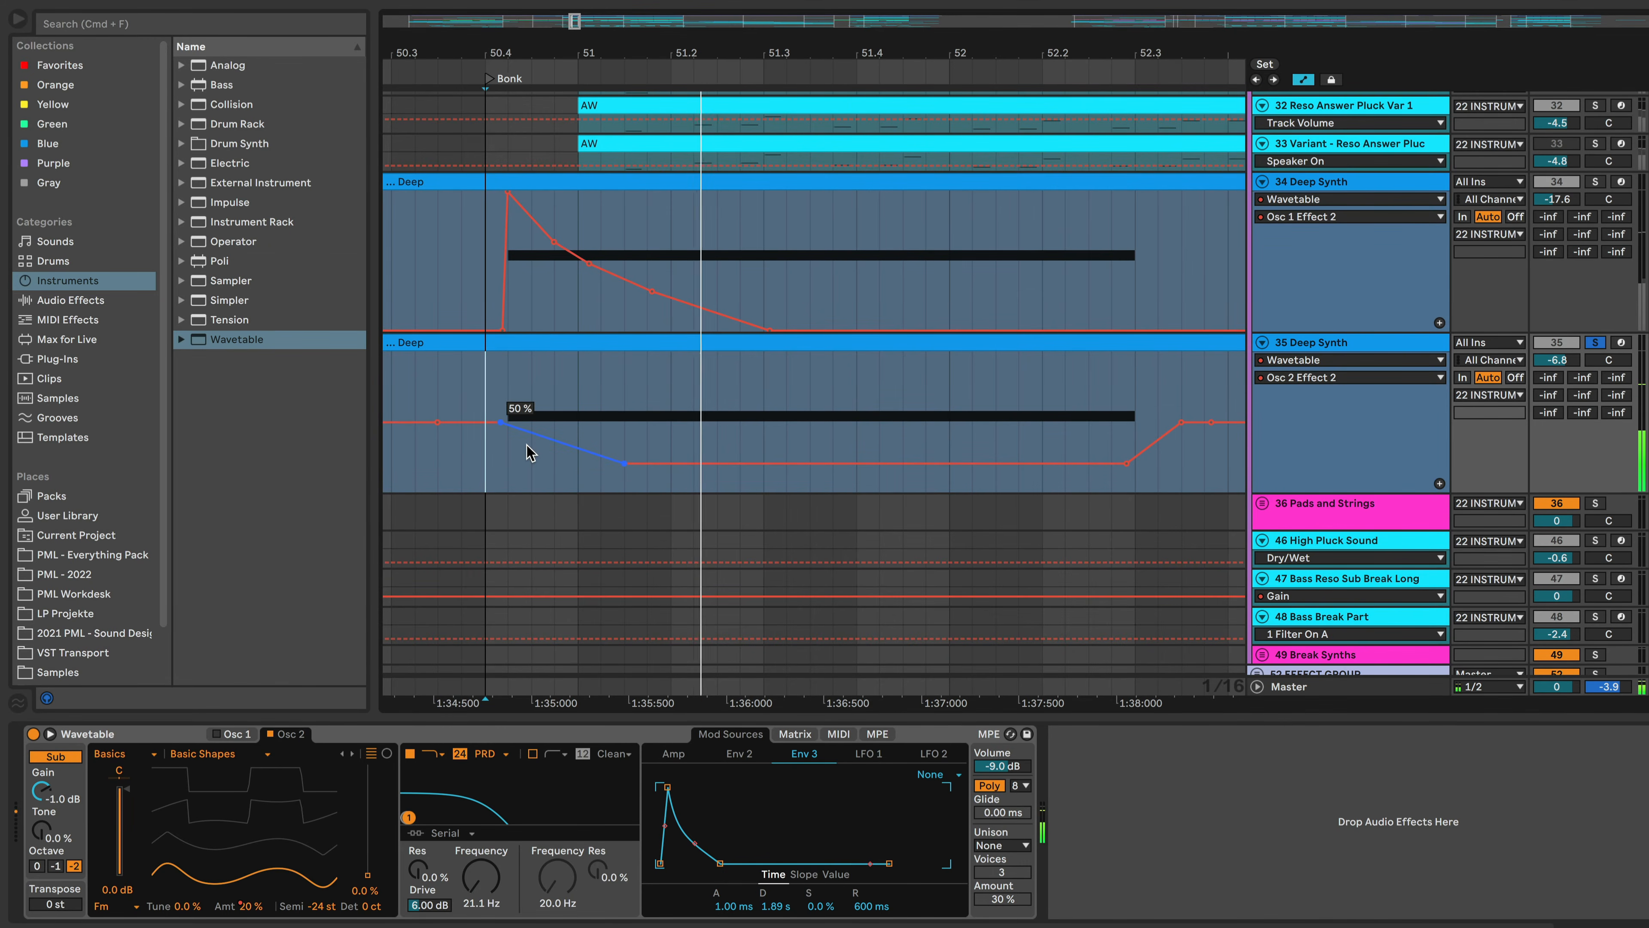
pyautogui.click(239, 728)
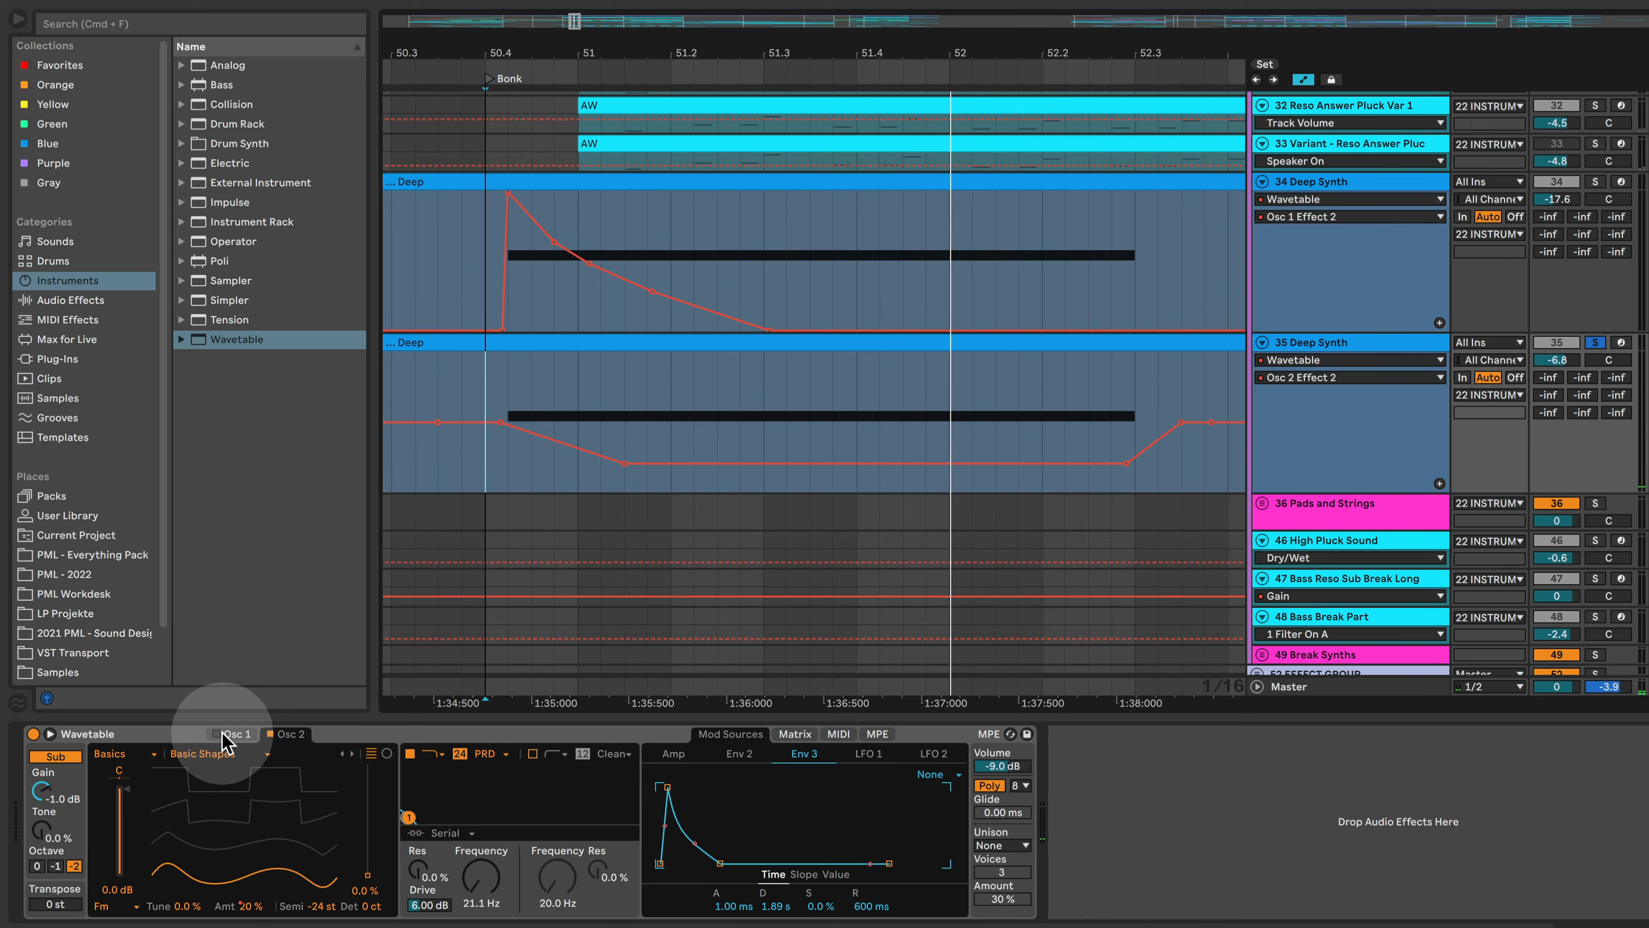
# - Switch Osc 1 back on and audition both oscillators with the Osc 2 FM automation
pyautogui.click(492, 424)
pyautogui.click(600, 462)
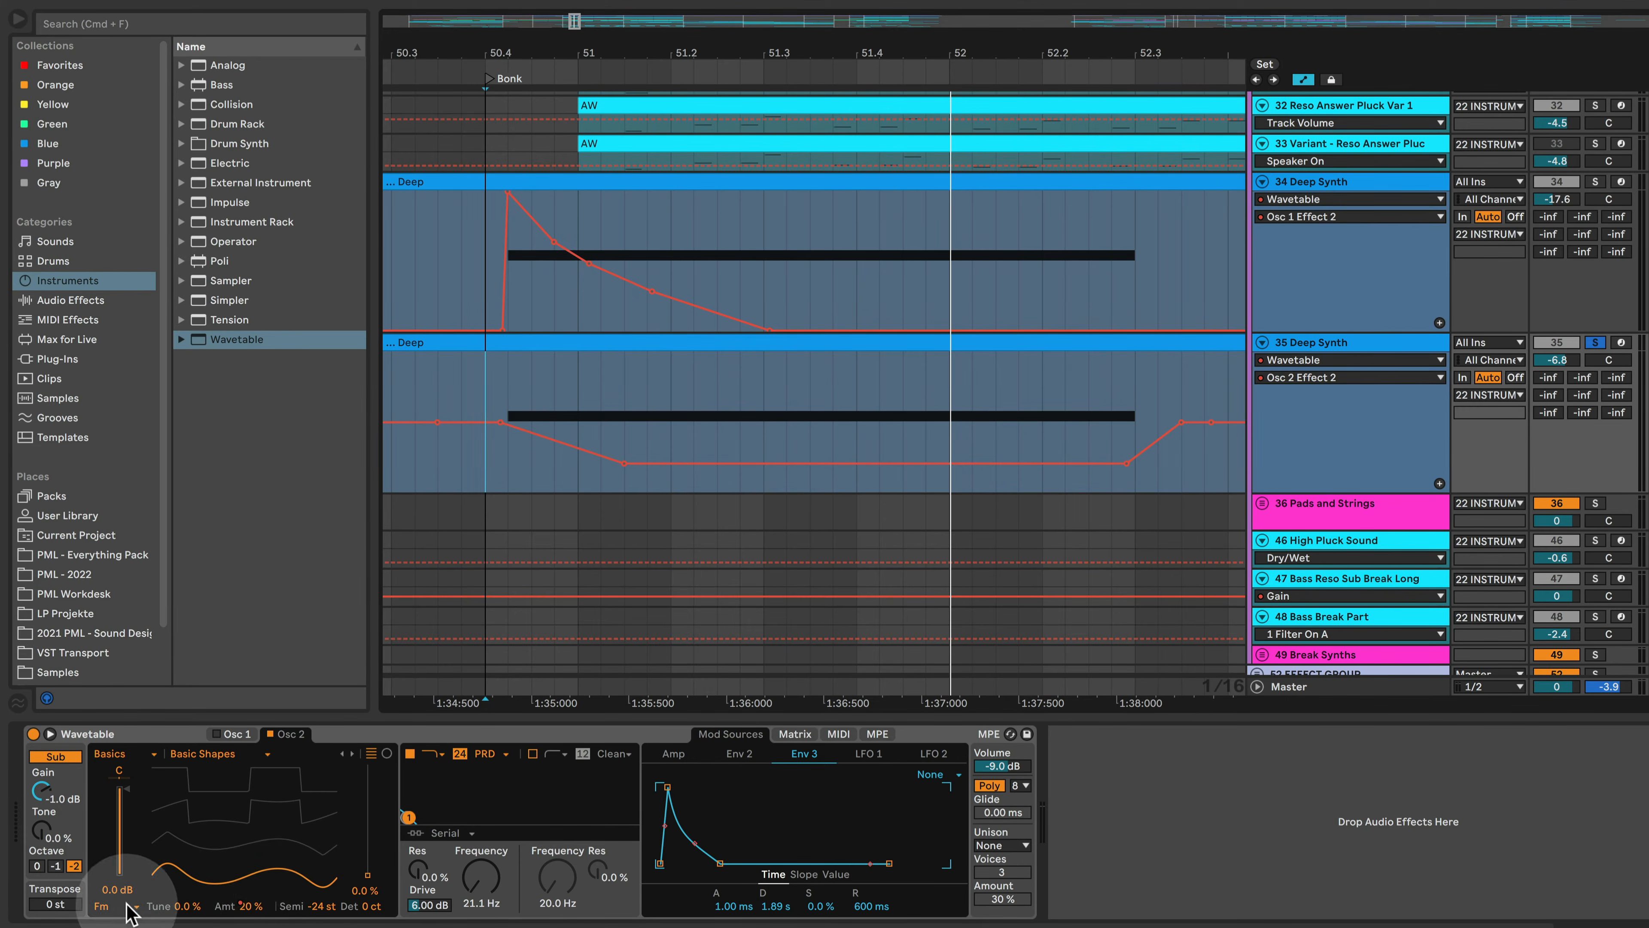
pyautogui.click(216, 734)
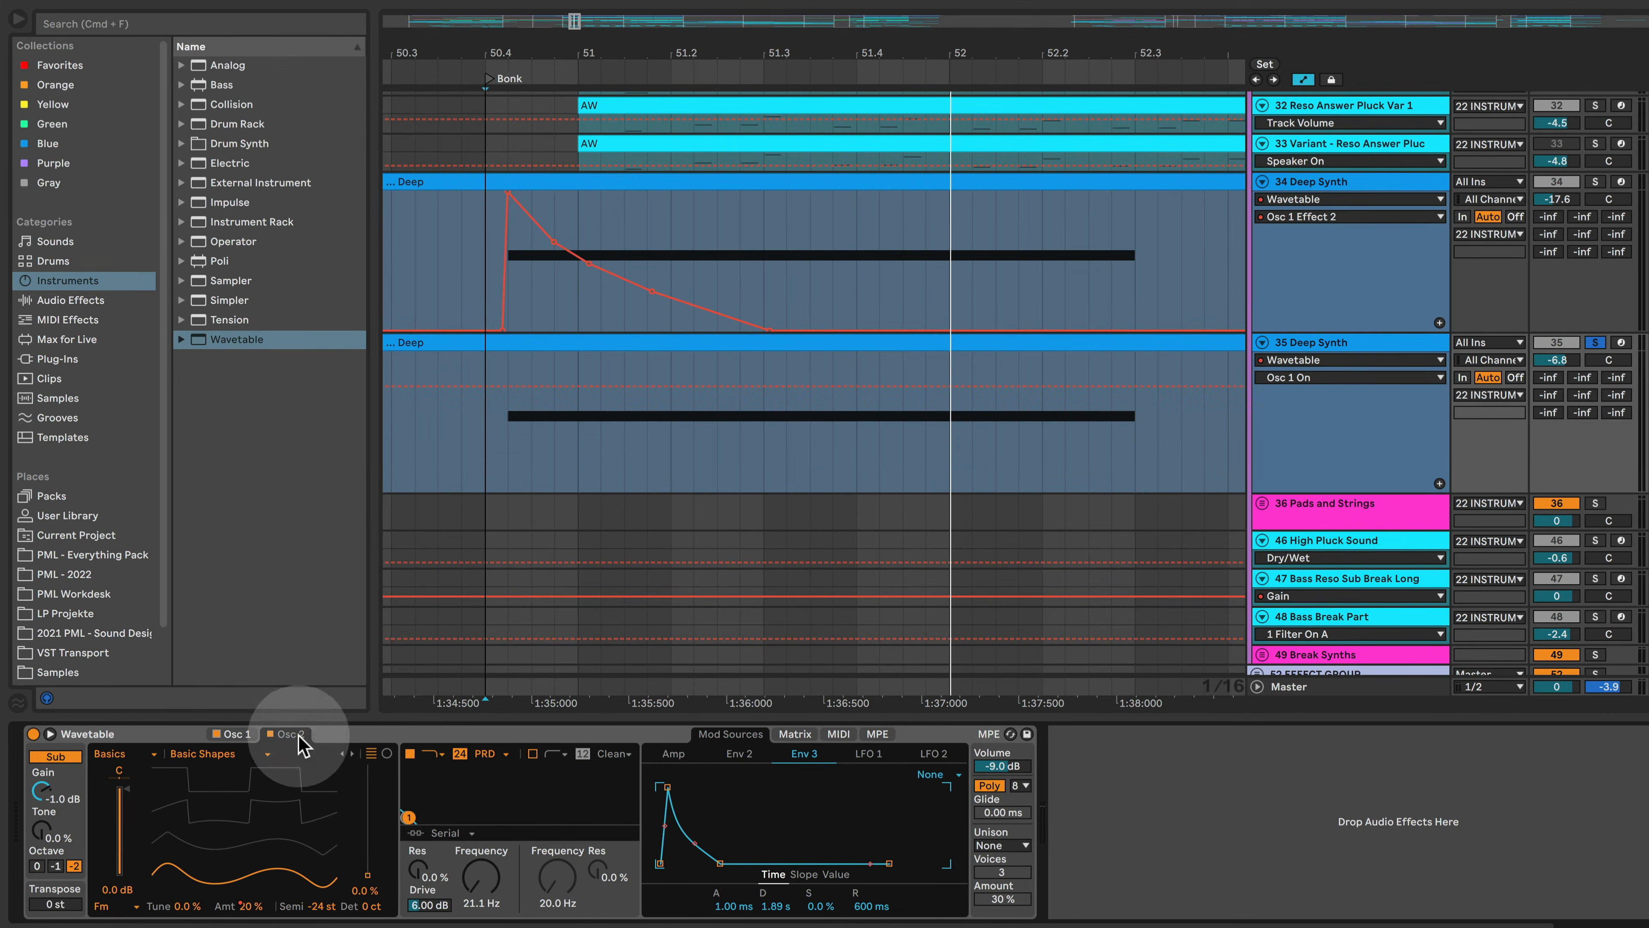
pyautogui.press('space')
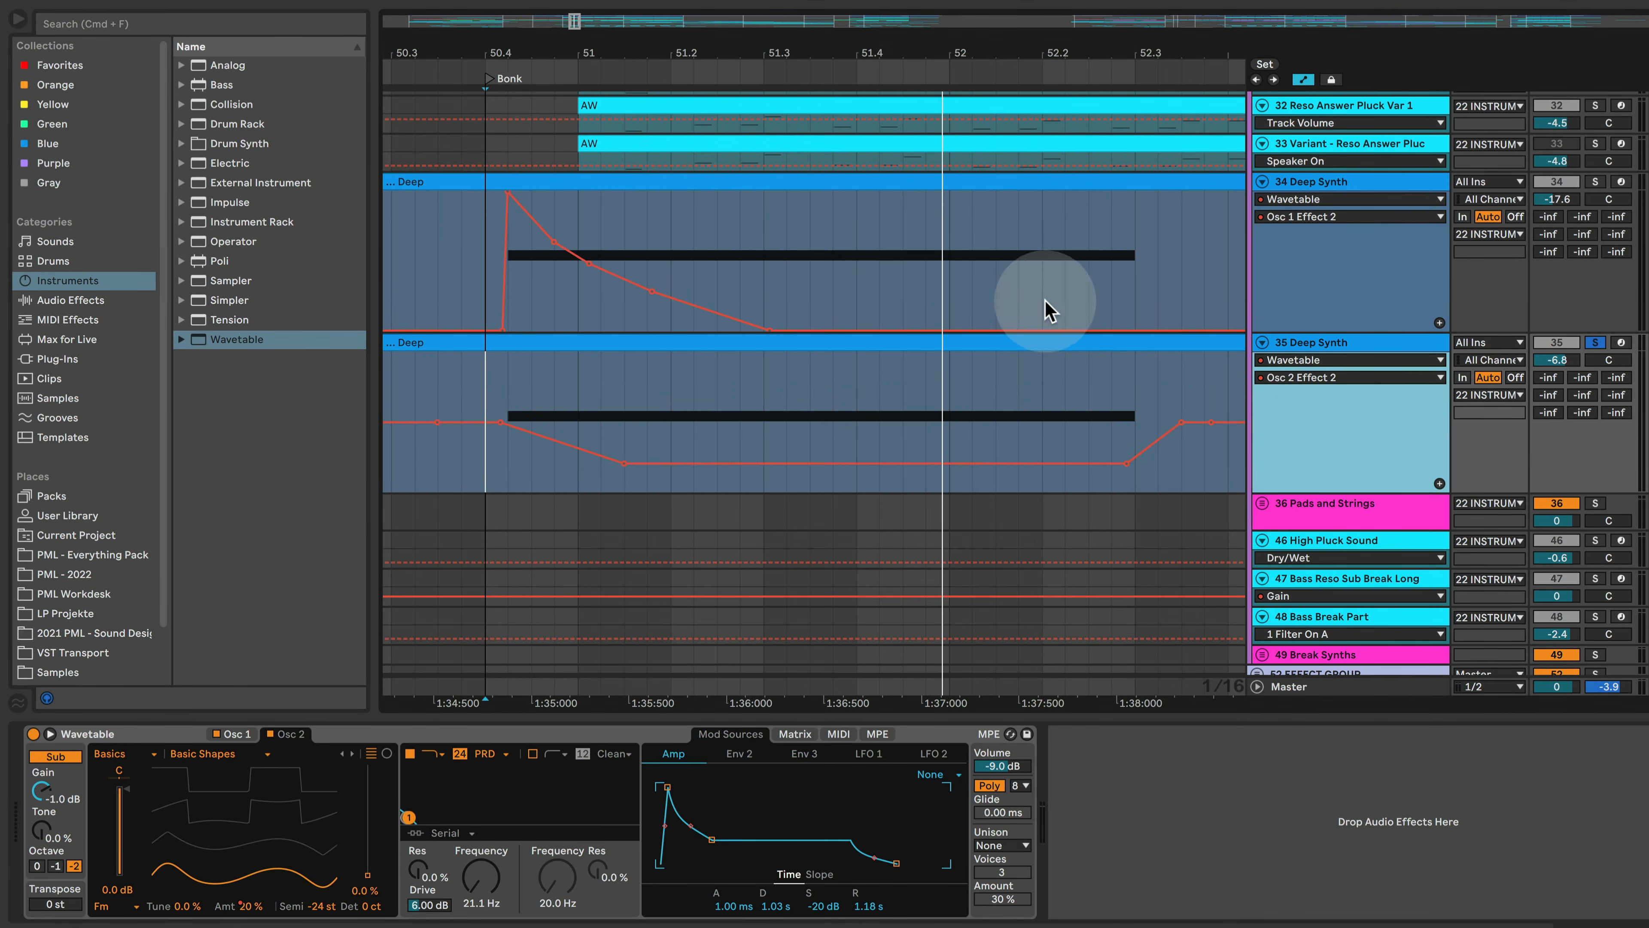
# - Copy the Reverb from the original Deep Synth track onto the duplicated track and play it back
pyautogui.click(1399, 189)
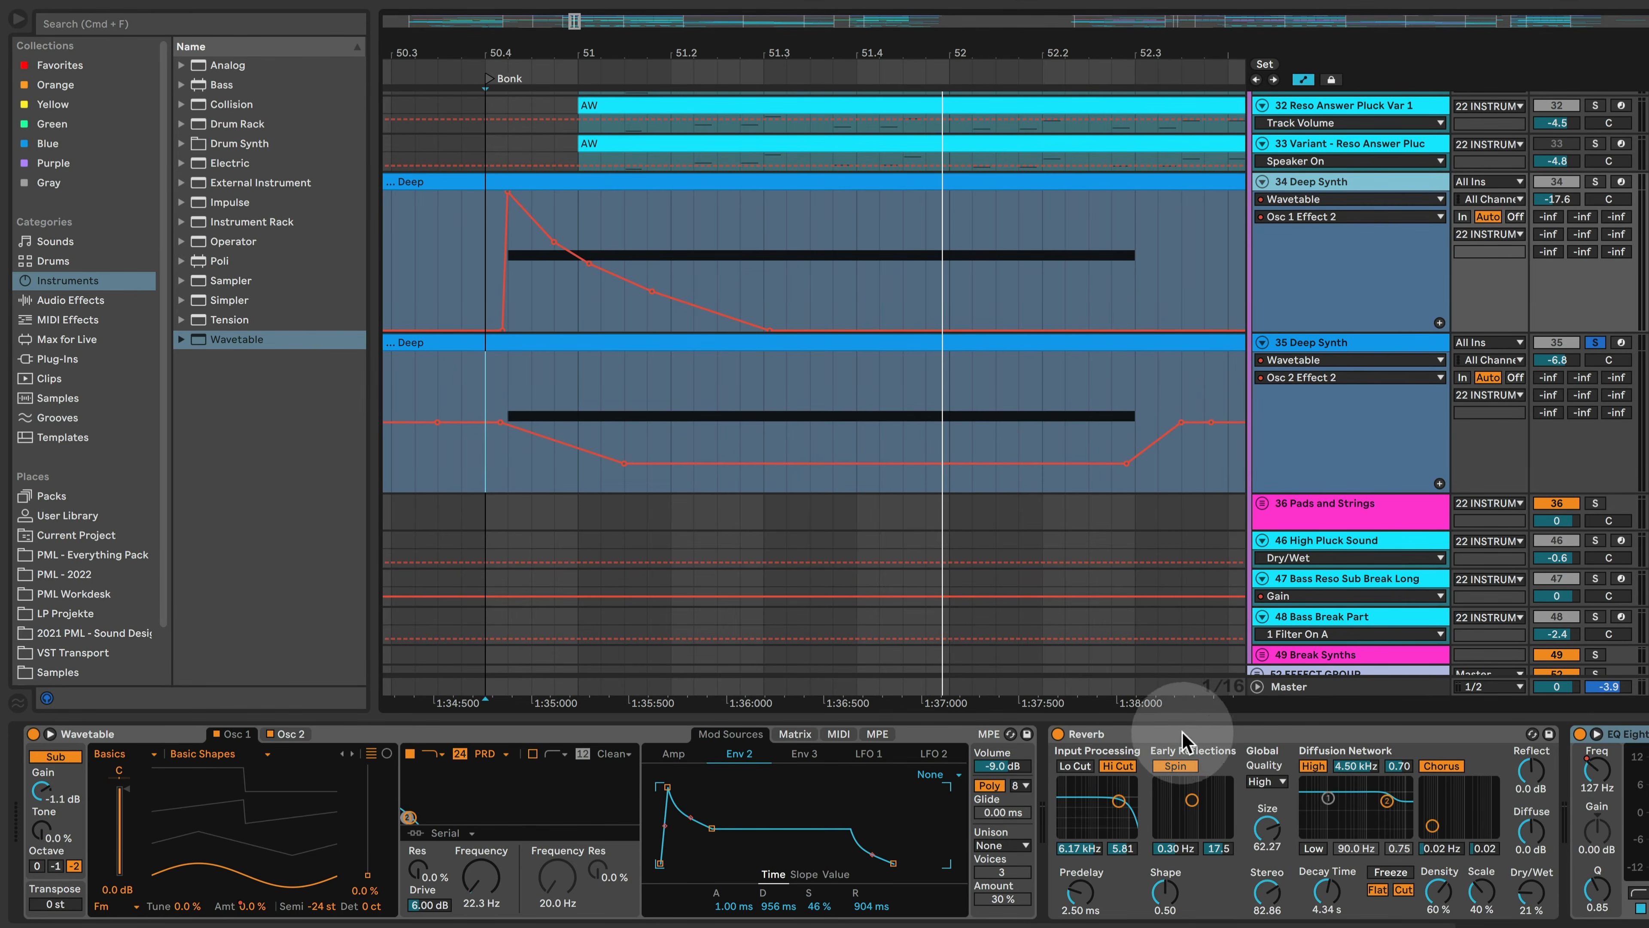
pyautogui.click(1302, 756)
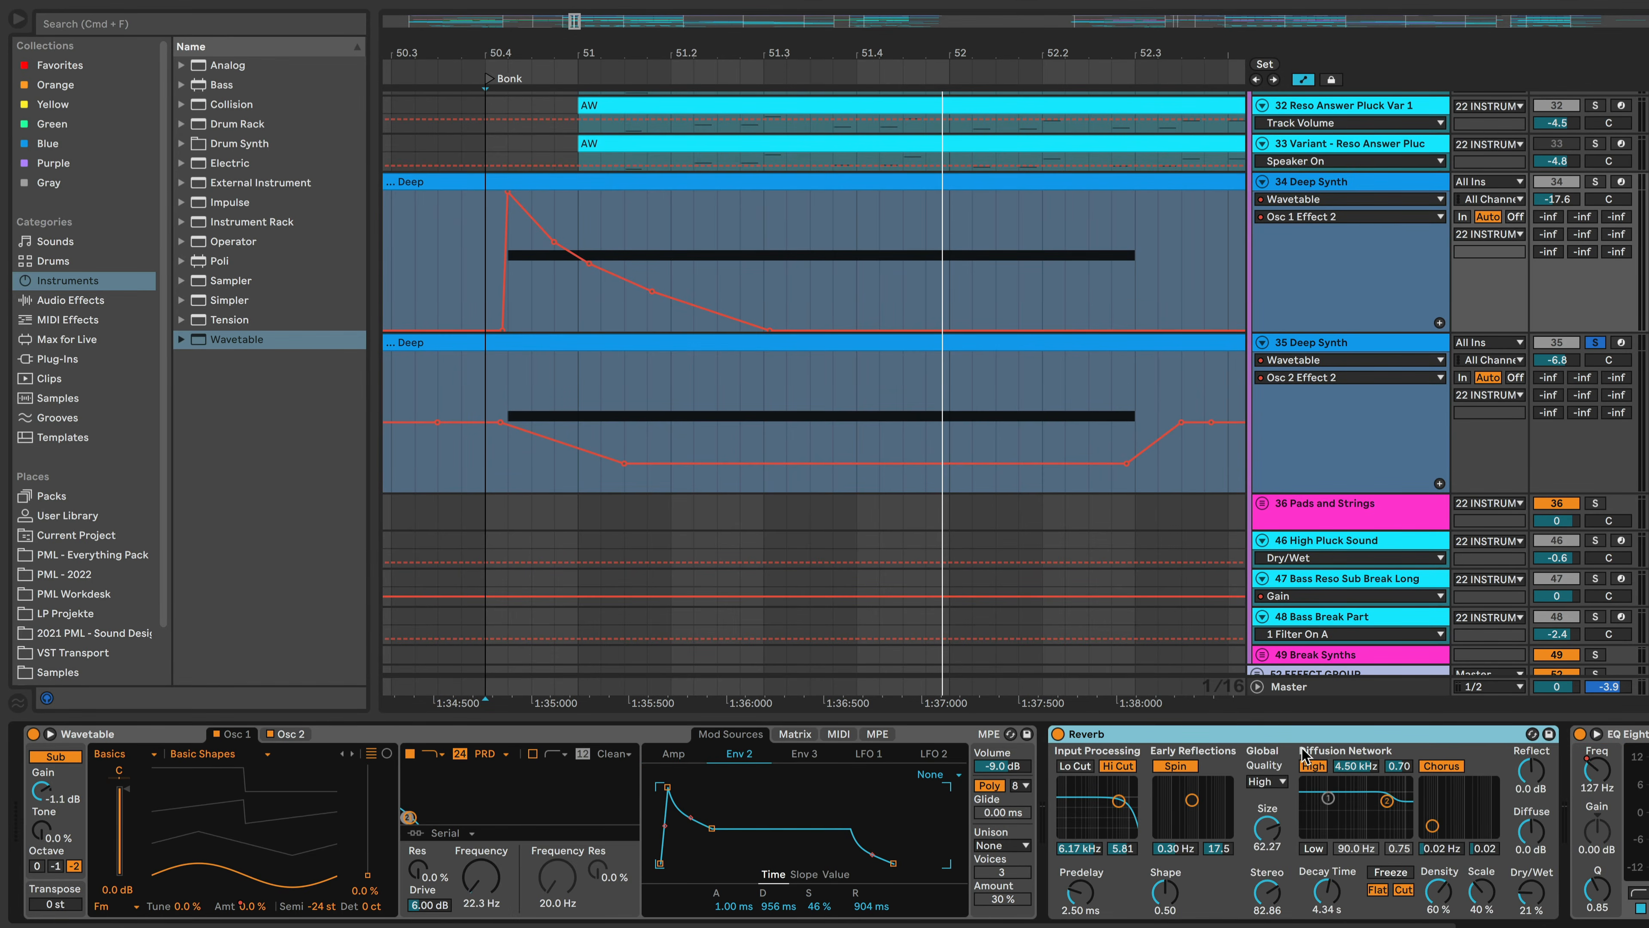
pyautogui.click(1361, 356)
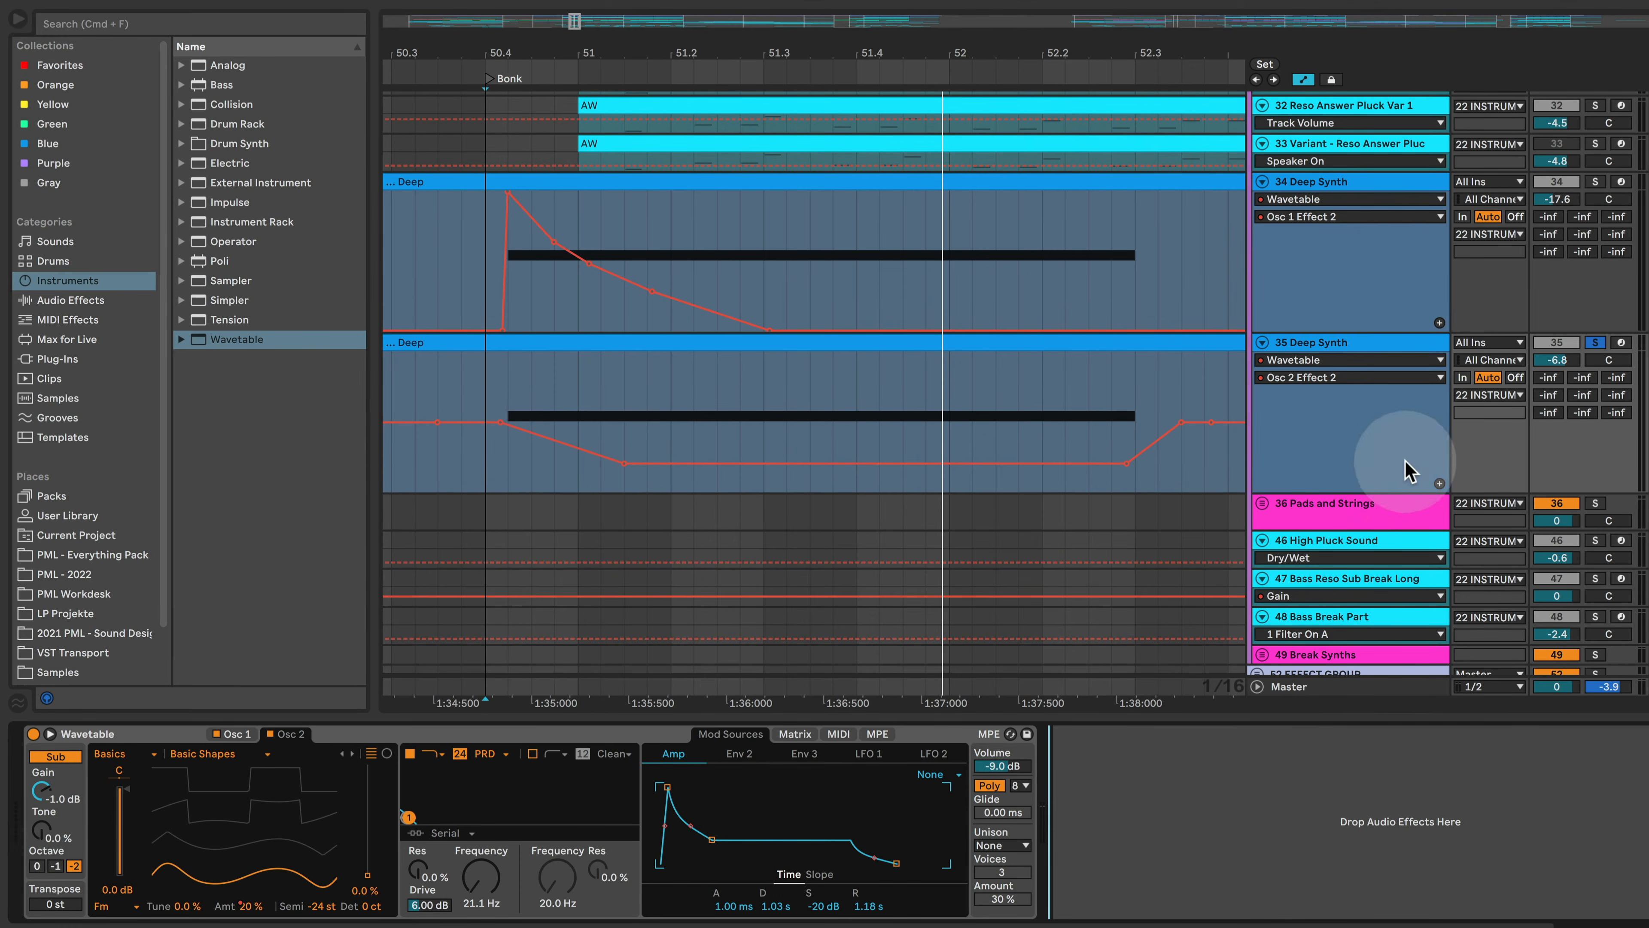
pyautogui.press('super+v')
pyautogui.press('space')
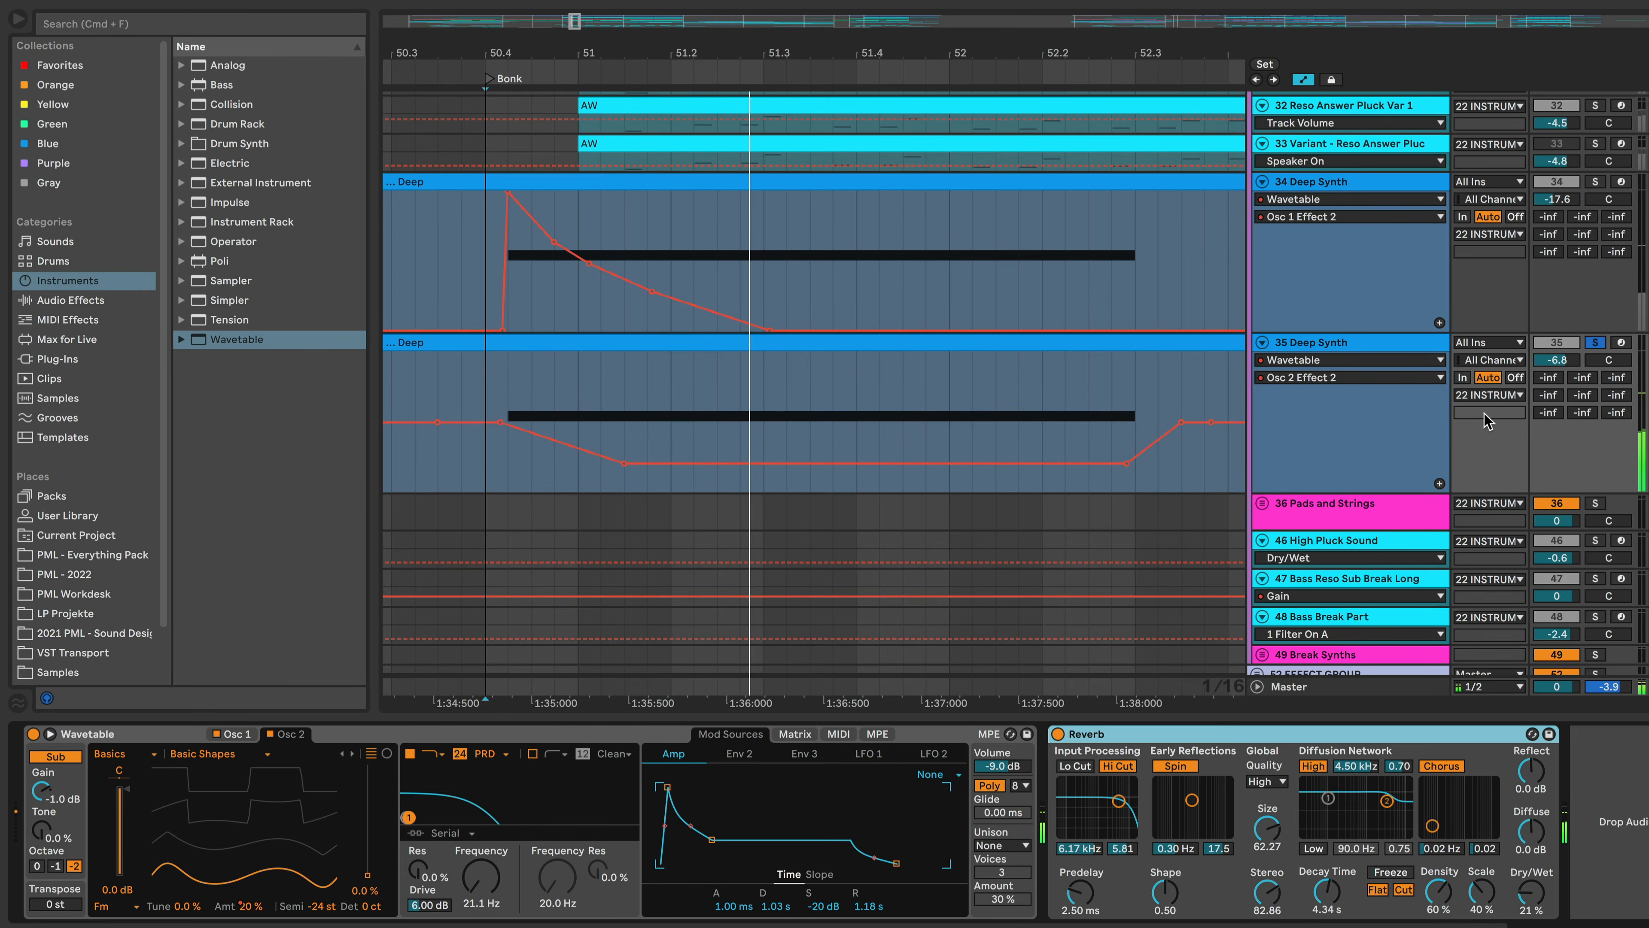
# - Set the copied Reverb's Hi Cut to 1.77 kHz and its Size to 64.33 while auditioning the sound
pyautogui.click(1484, 415)
pyautogui.press('space')
pyautogui.press('space')
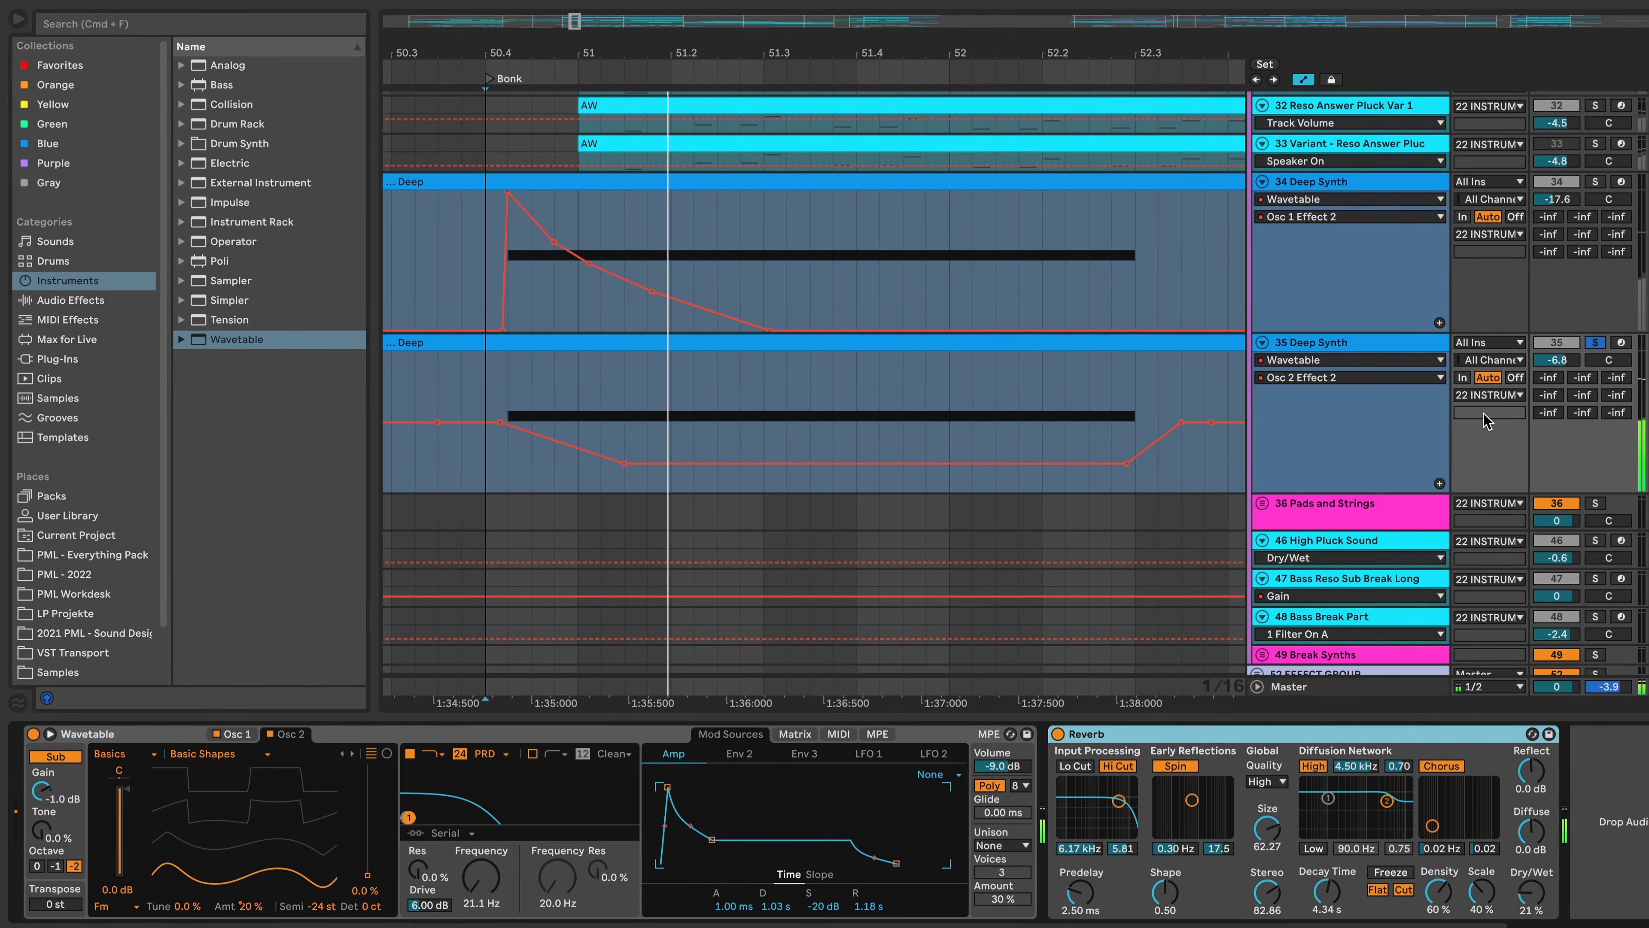
pyautogui.click(1429, 583)
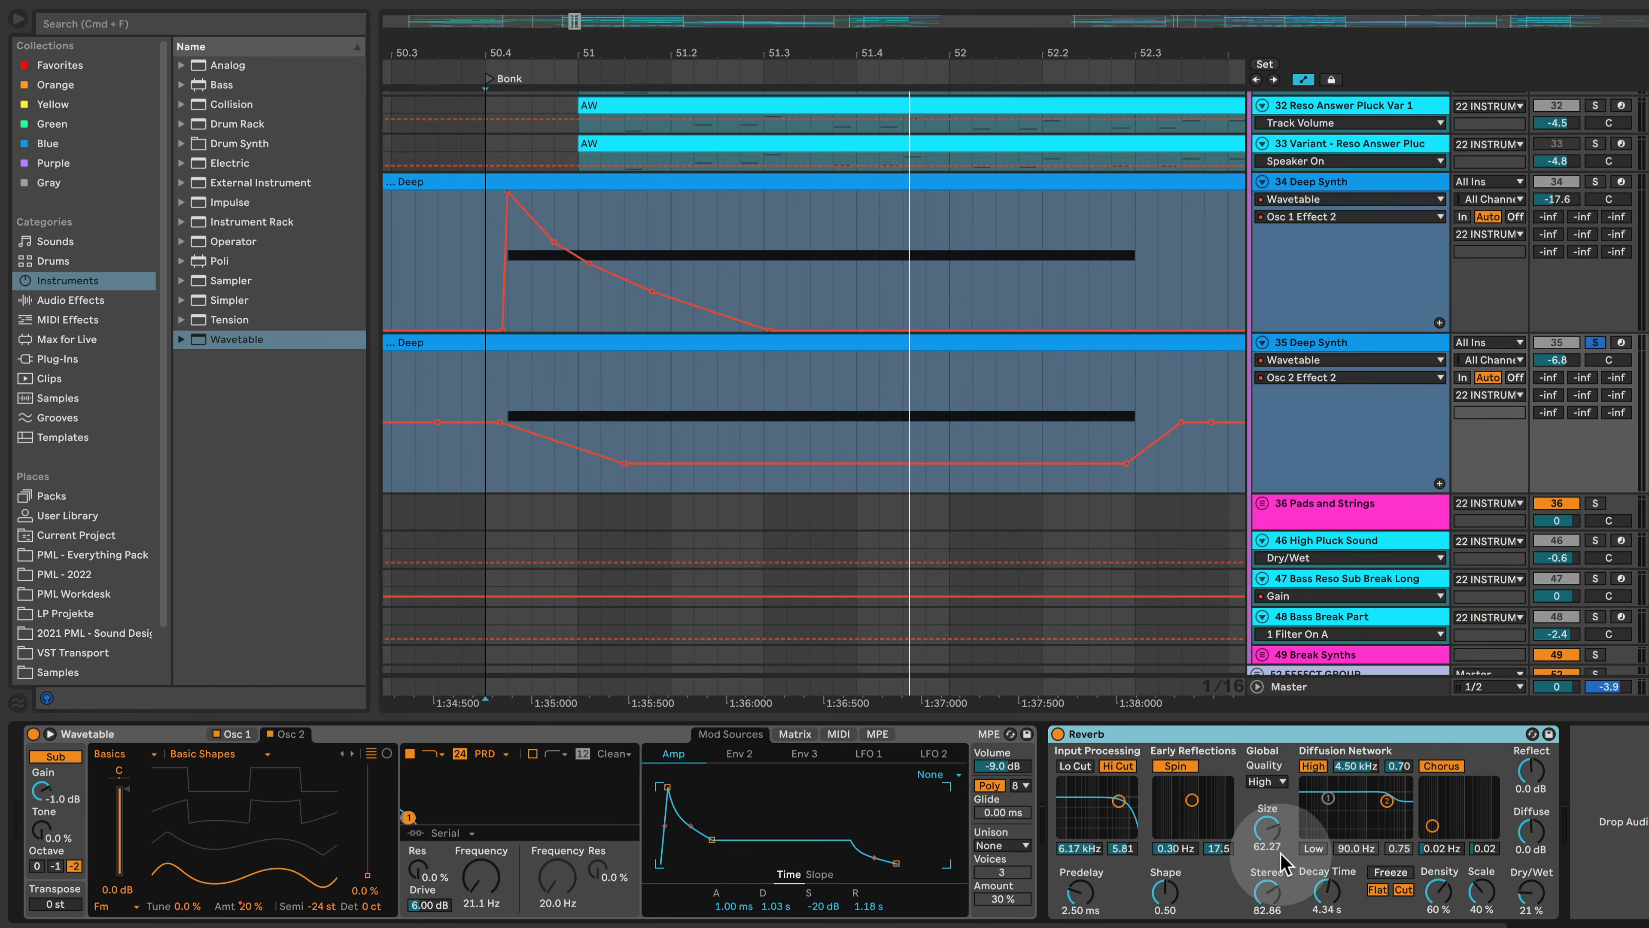
pyautogui.press('space')
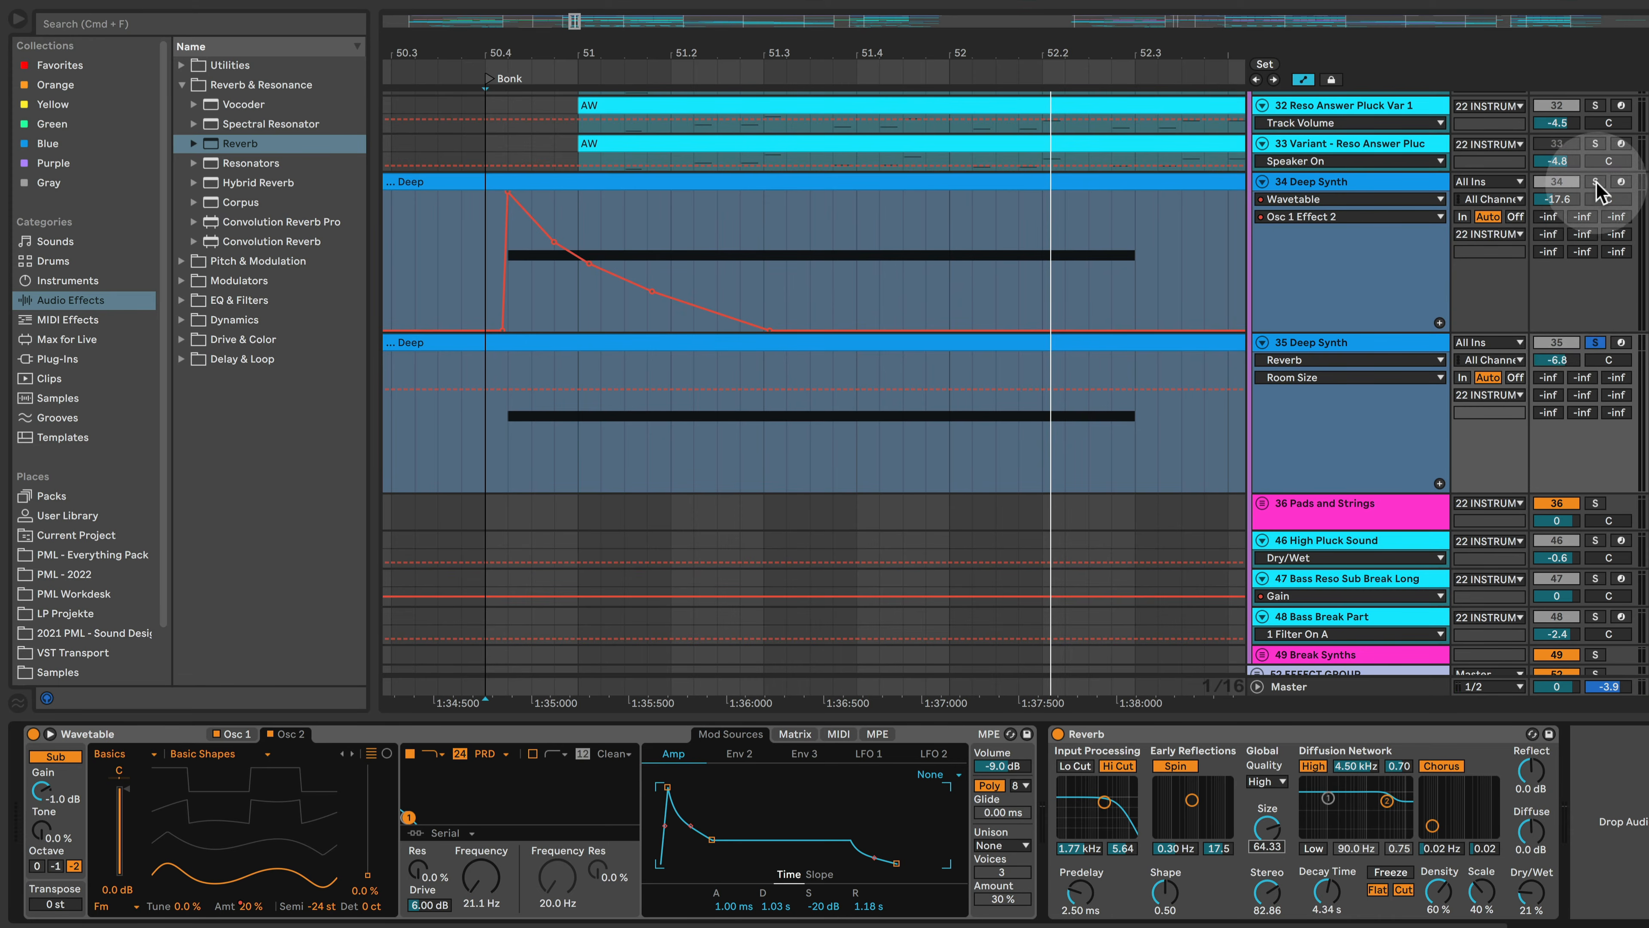
# - Lower the duplicated Deep Synth track's volume to -17.2 dB and compare it with the original by soloing each track in turn
pyautogui.moveTo(1557, 359); pyautogui.dragTo(1556, 377)
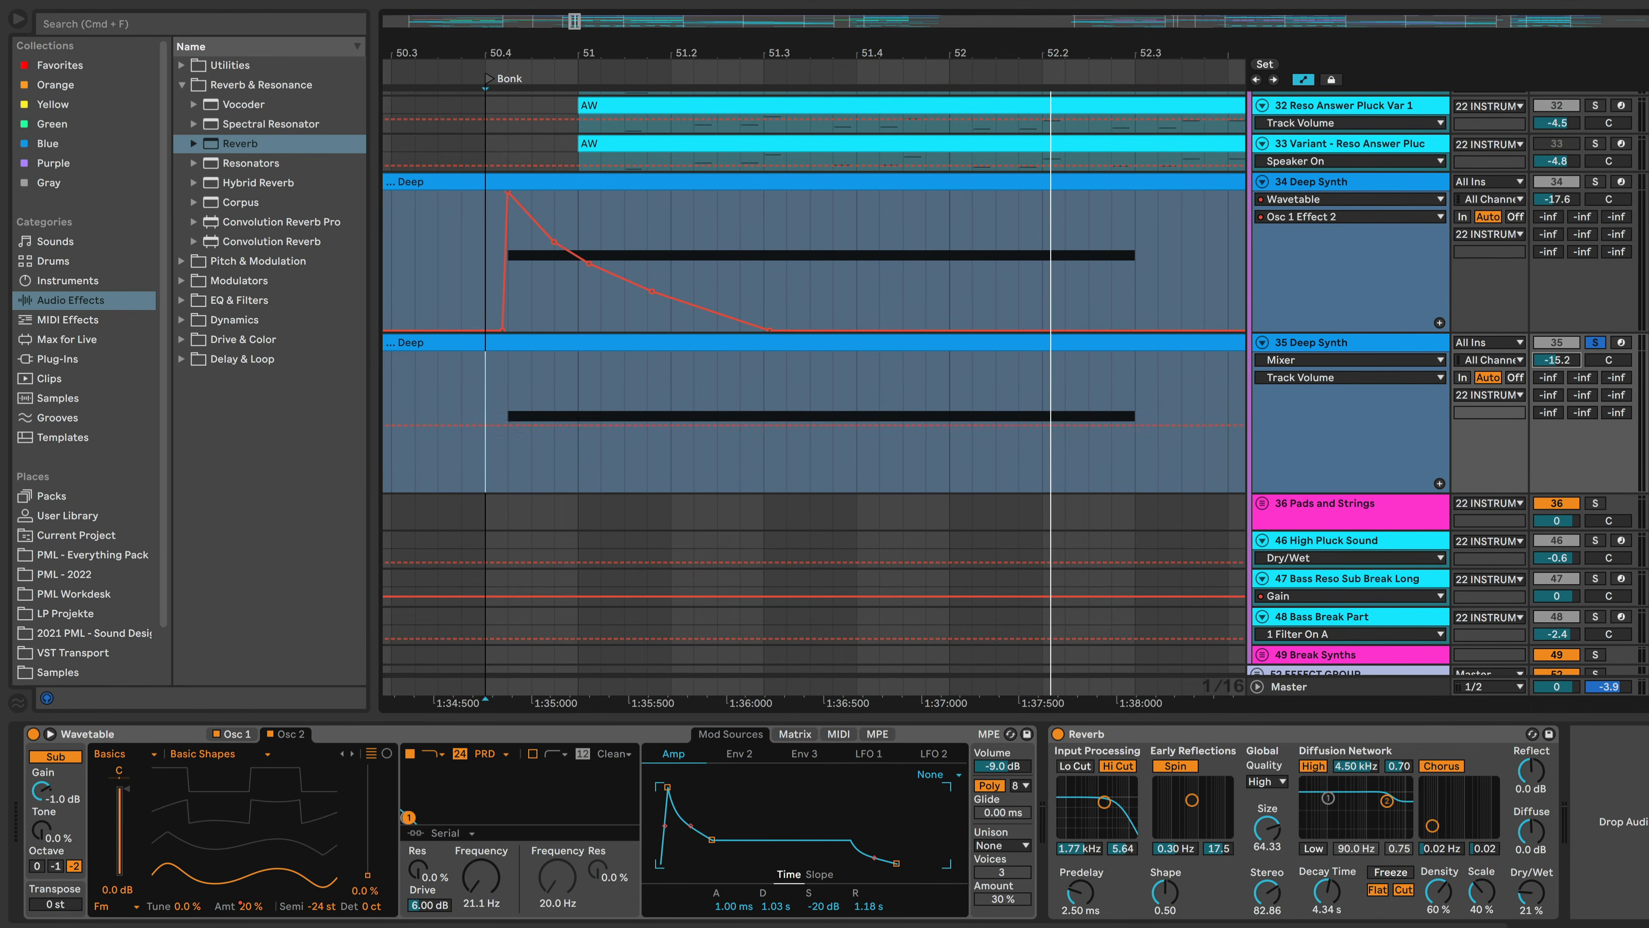
pyautogui.click(1595, 182)
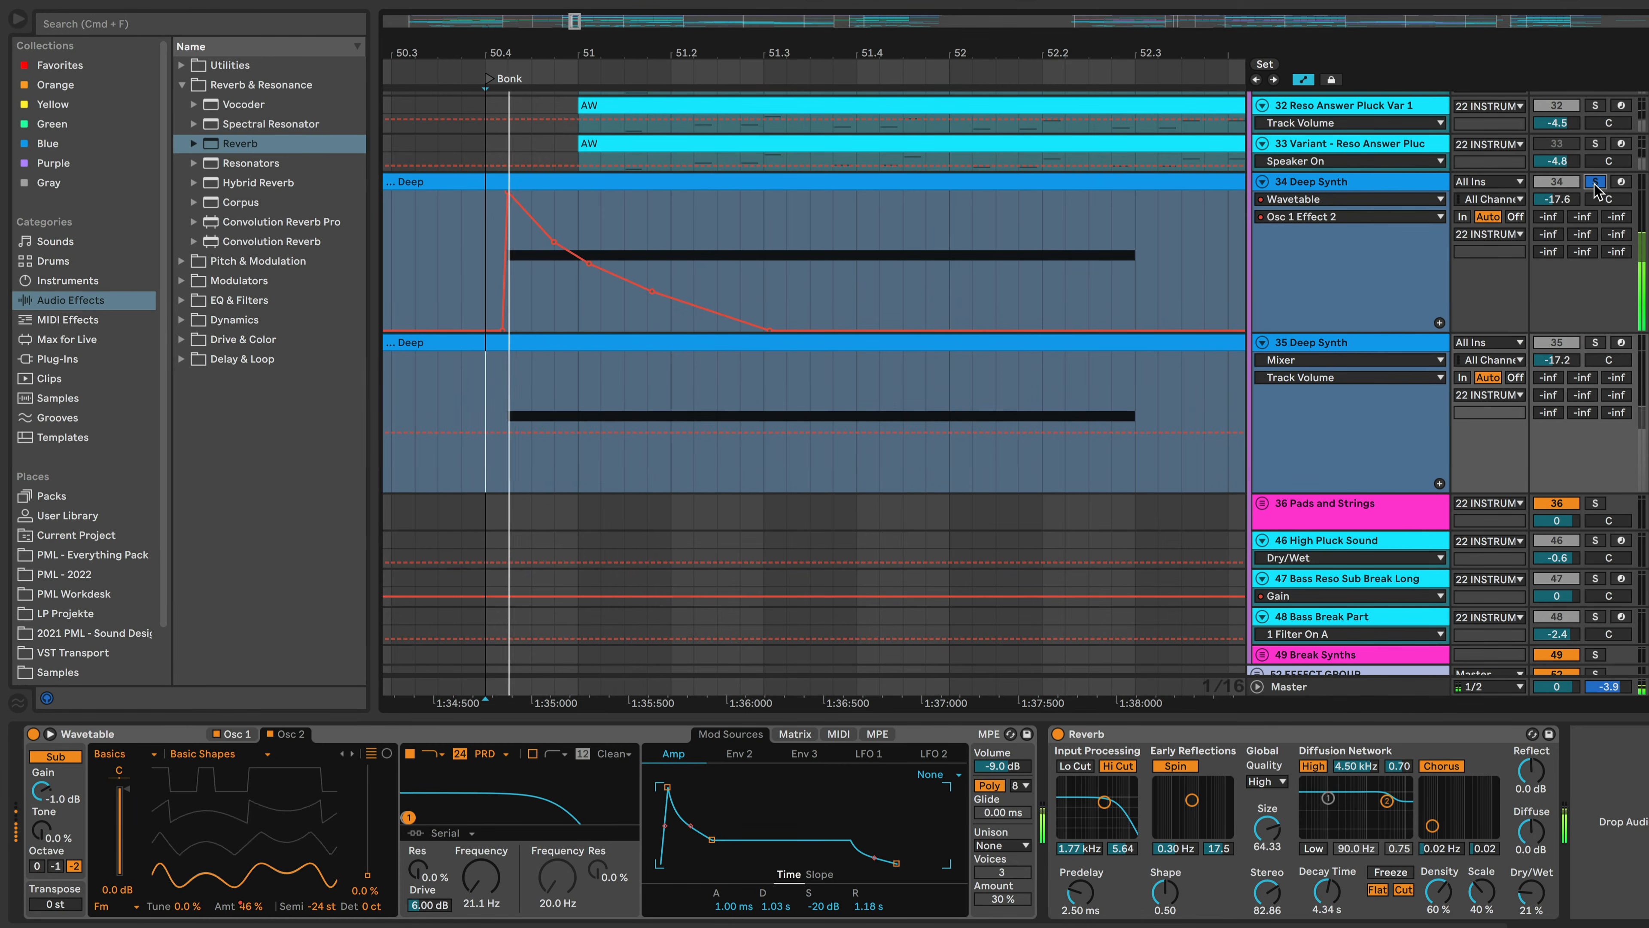
pyautogui.click(1595, 343)
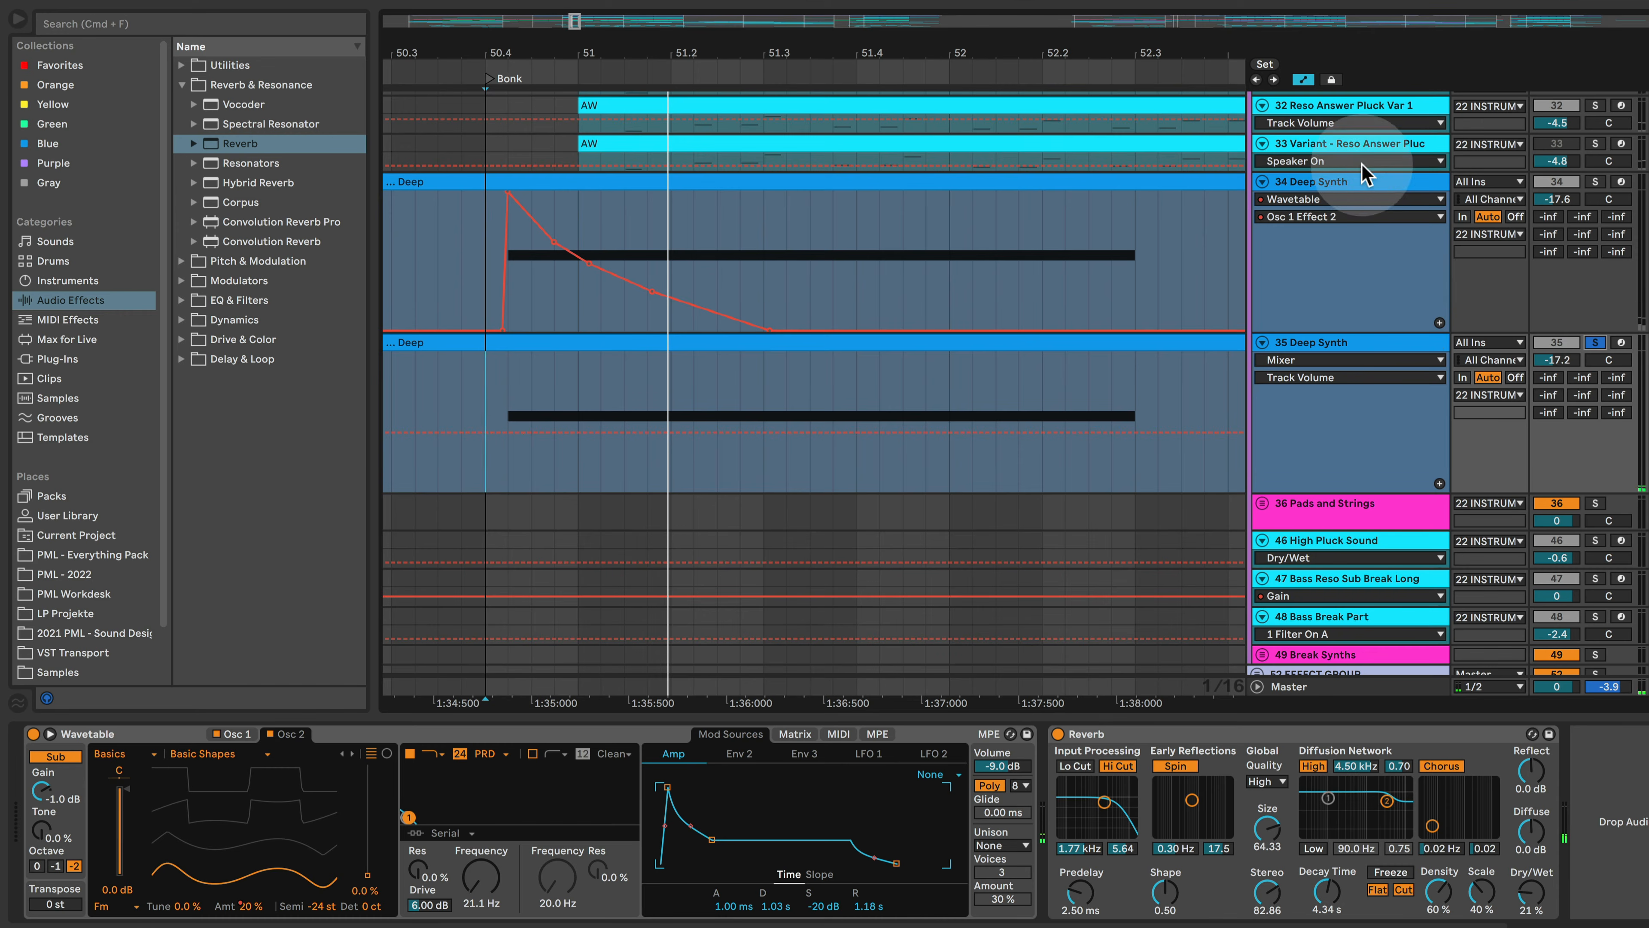
# - Copy the EQ Eight from the original Deep Synth track onto the duplicated track, after its Reverb
pyautogui.click(1319, 182)
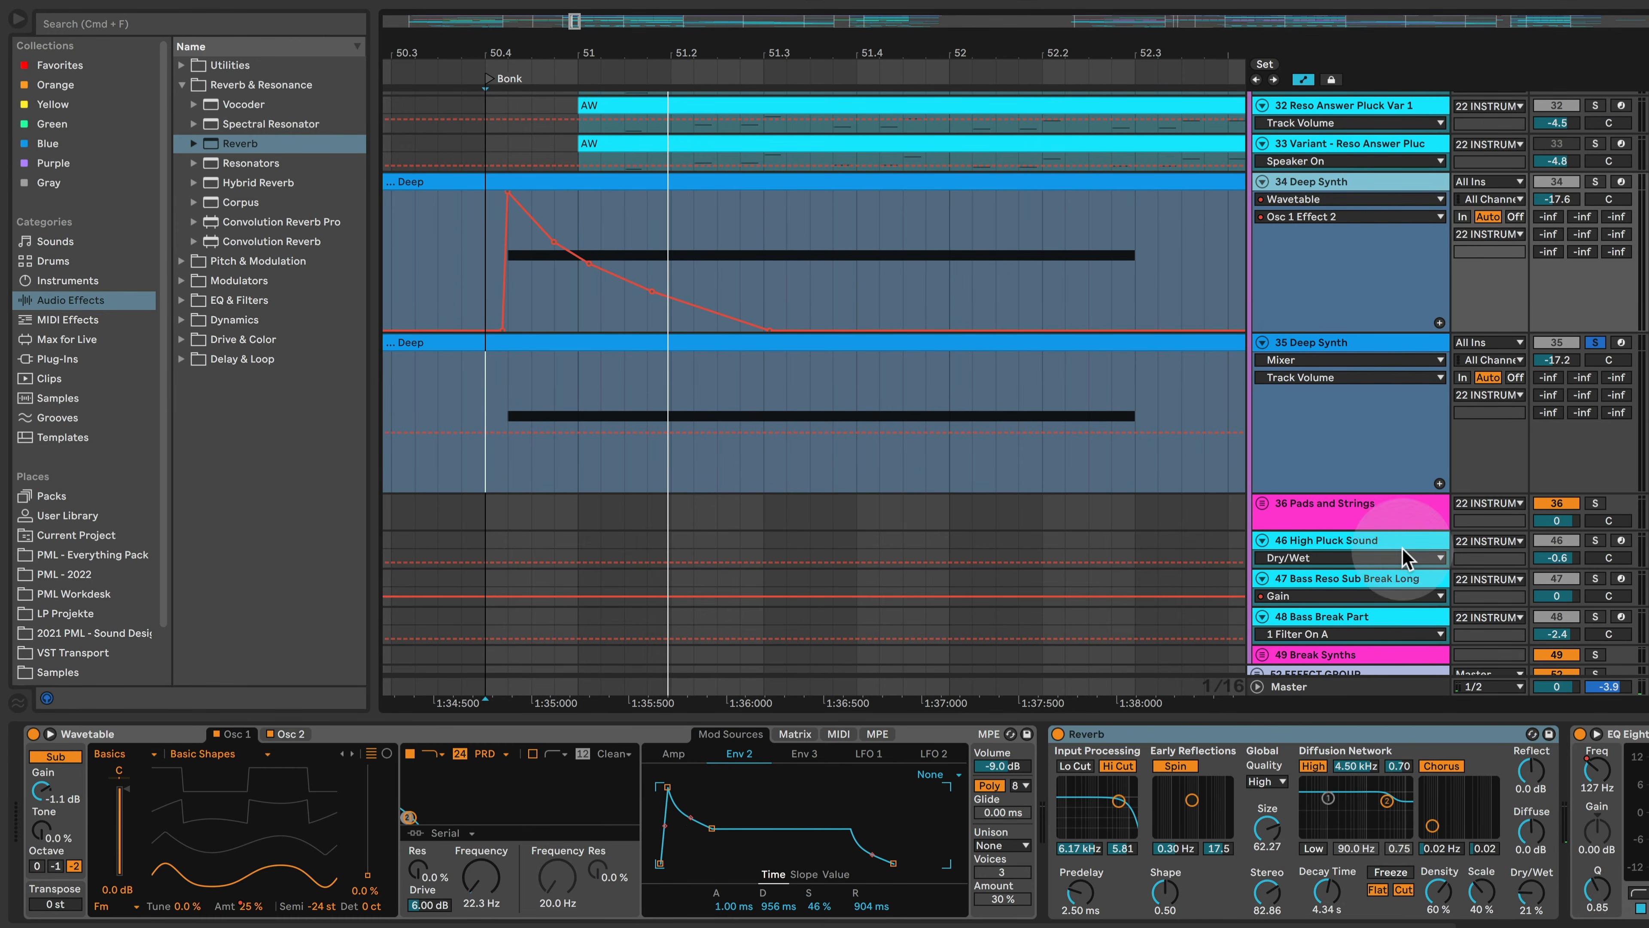
pyautogui.moveTo(1592, 927); pyautogui.dragTo(1642, 927)
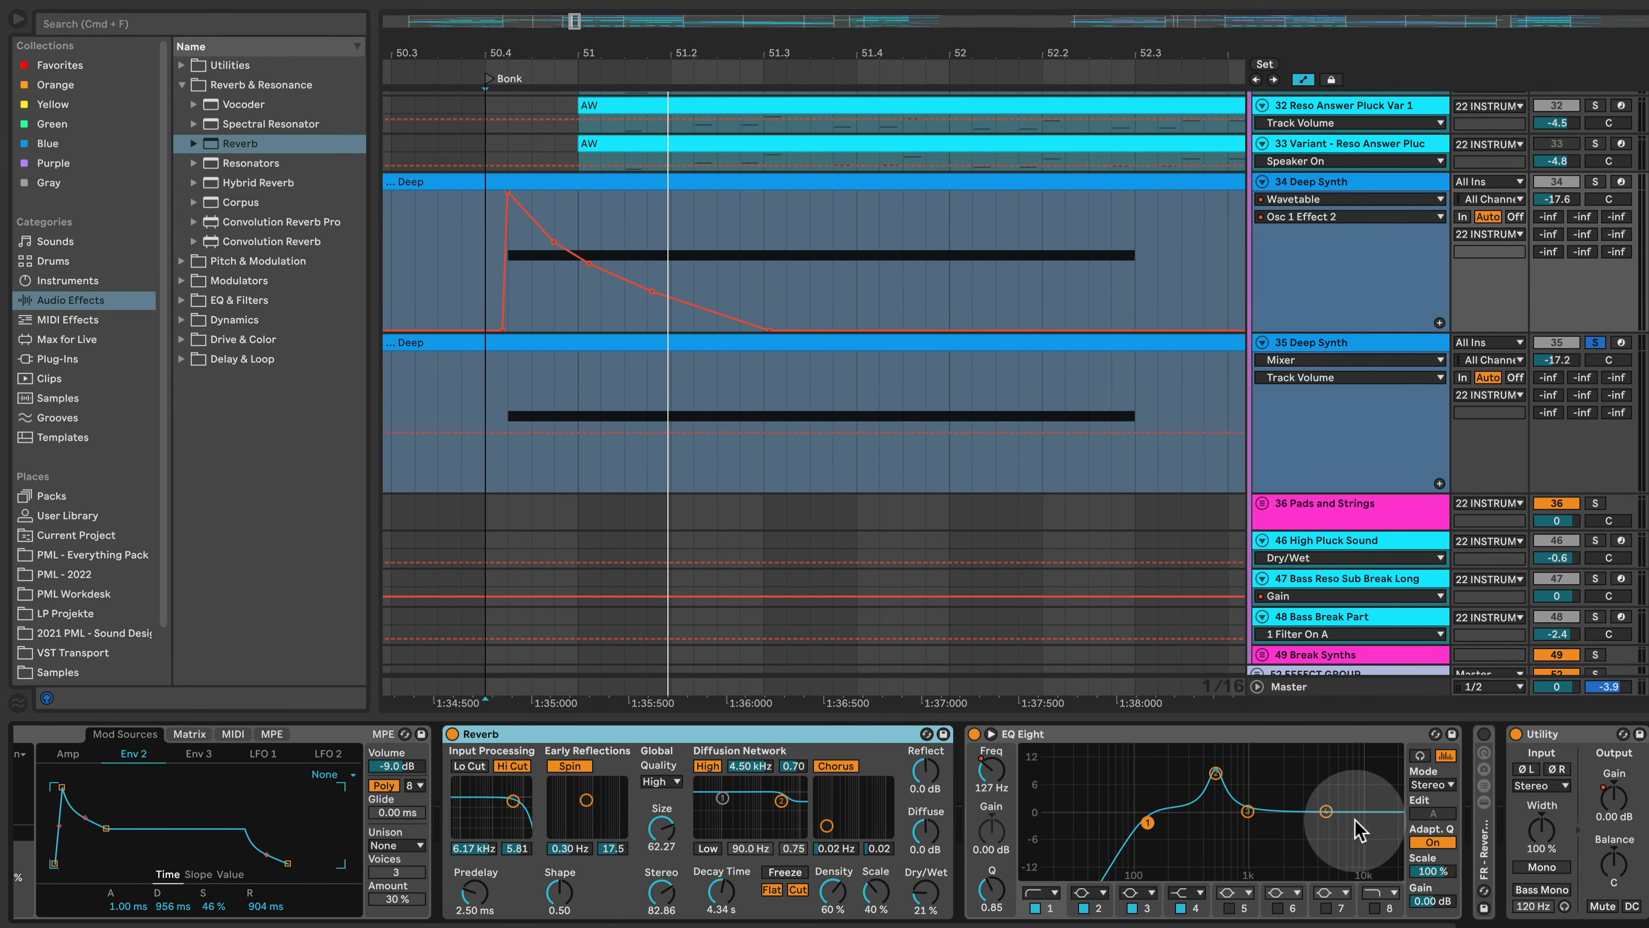
pyautogui.click(1179, 757)
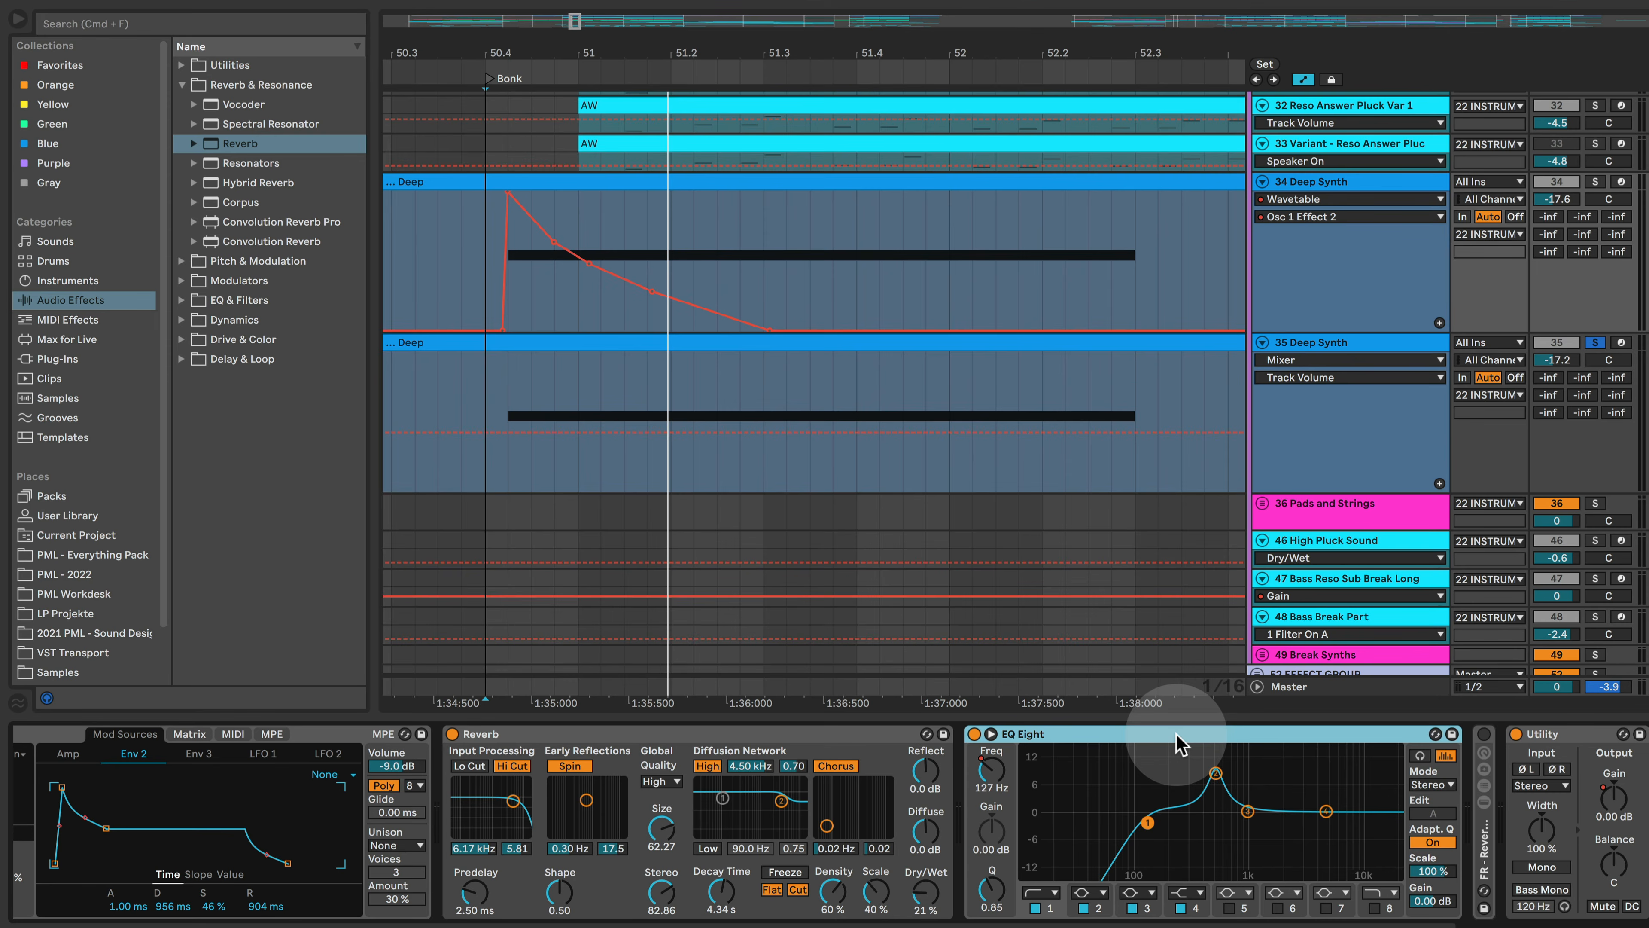
pyautogui.click(1215, 775)
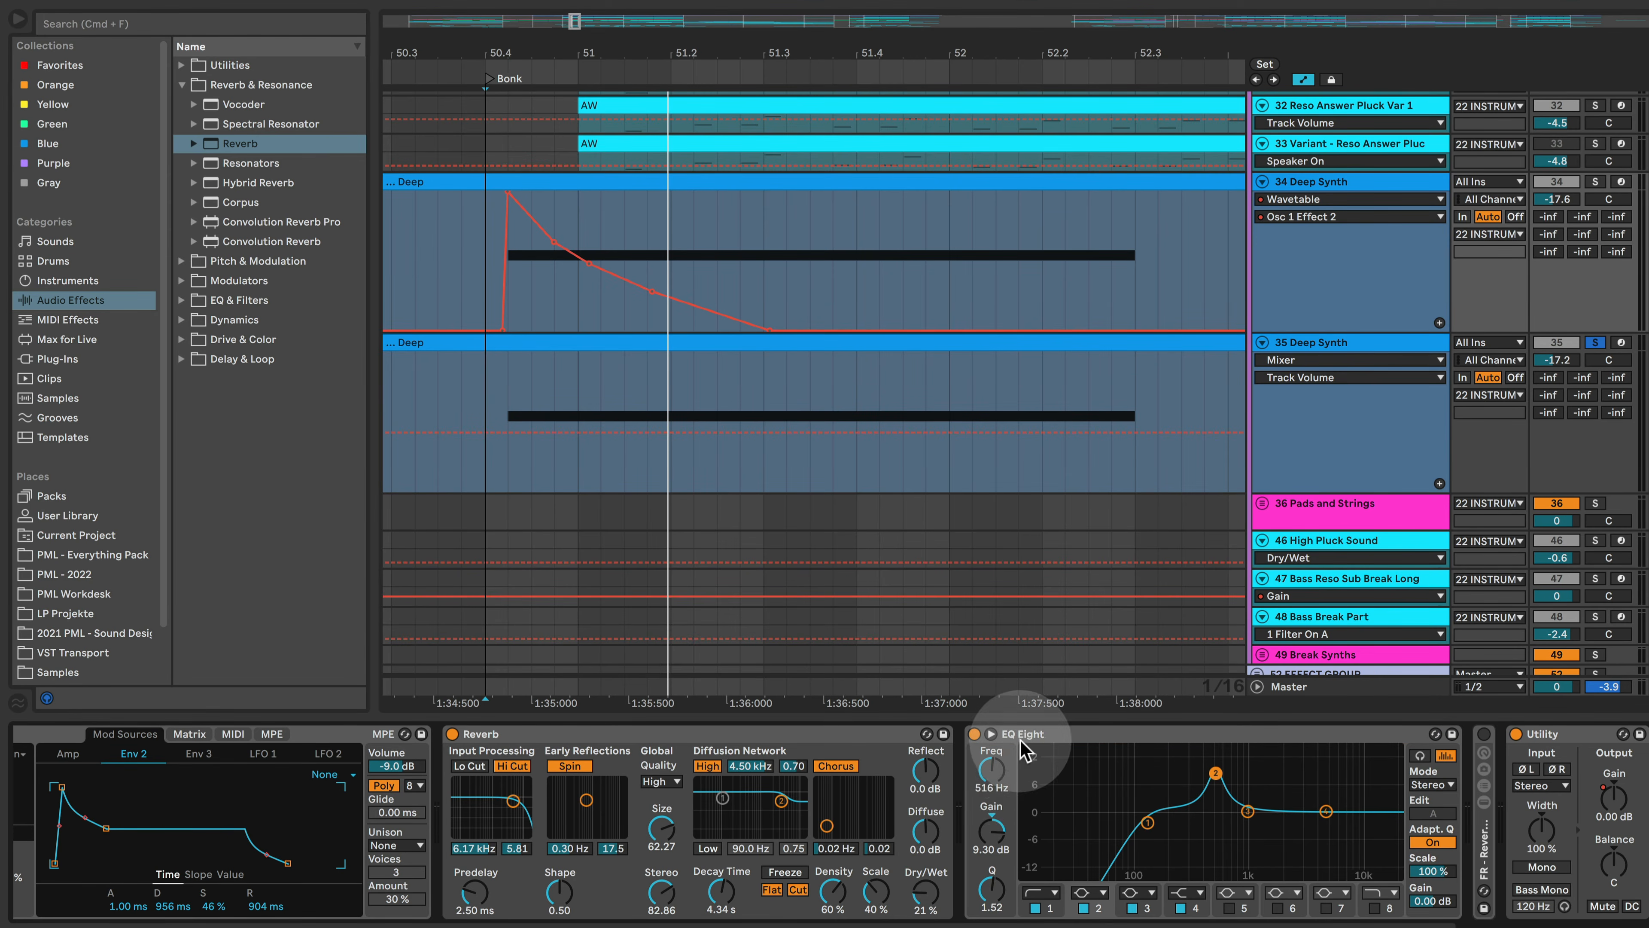
pyautogui.click(1349, 354)
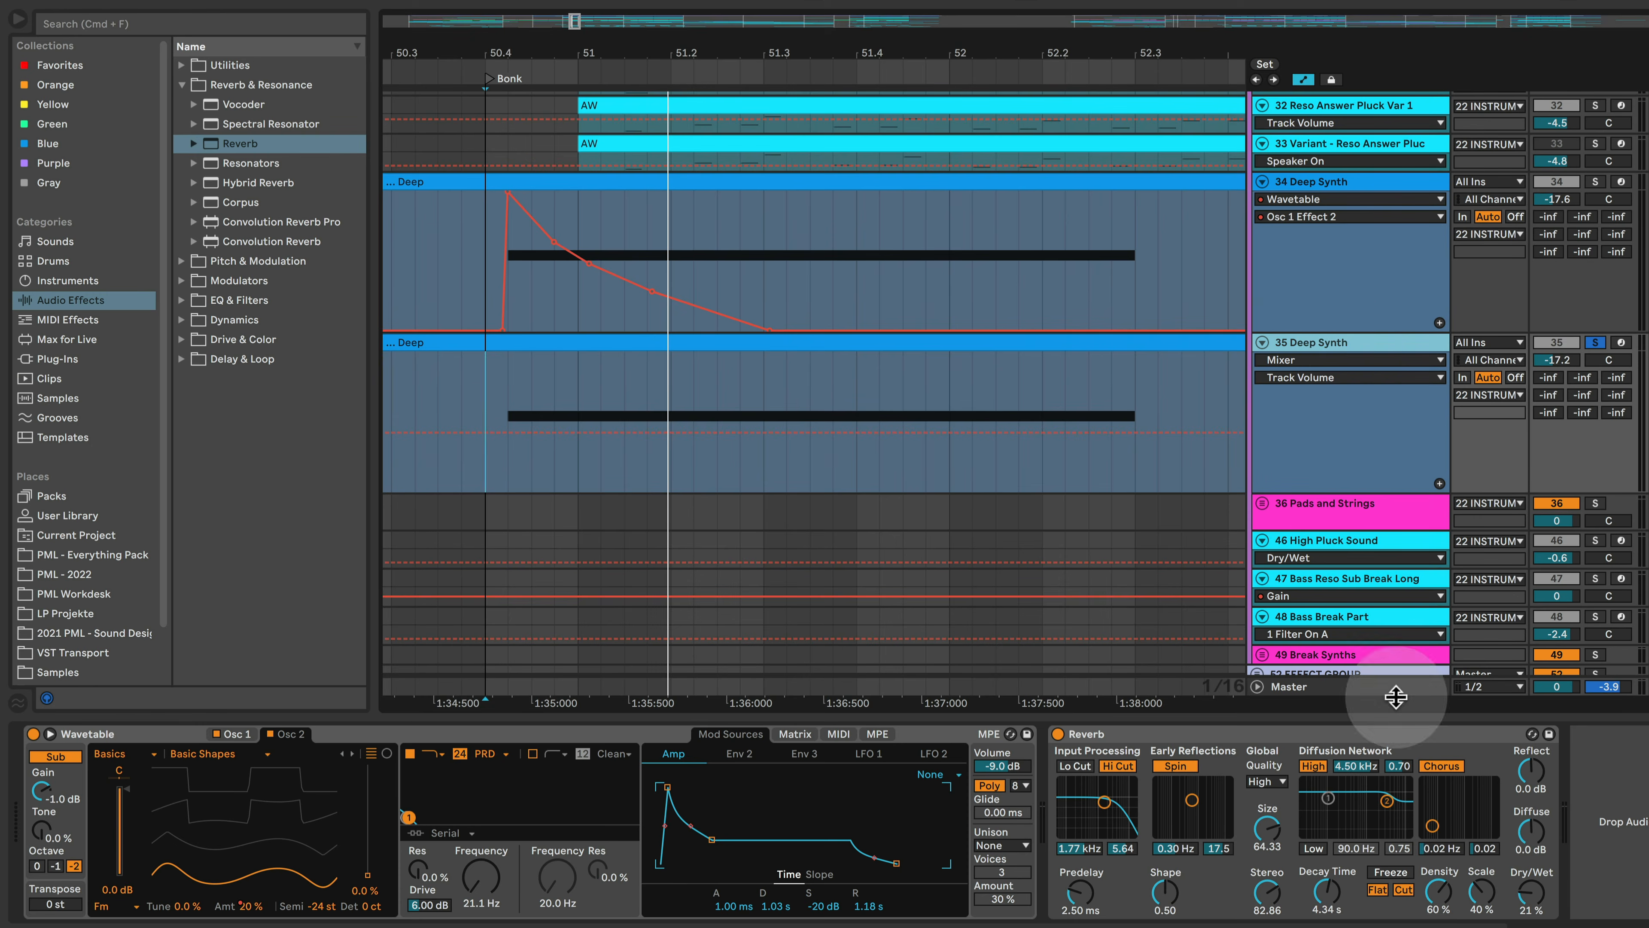
pyautogui.press('super+v')
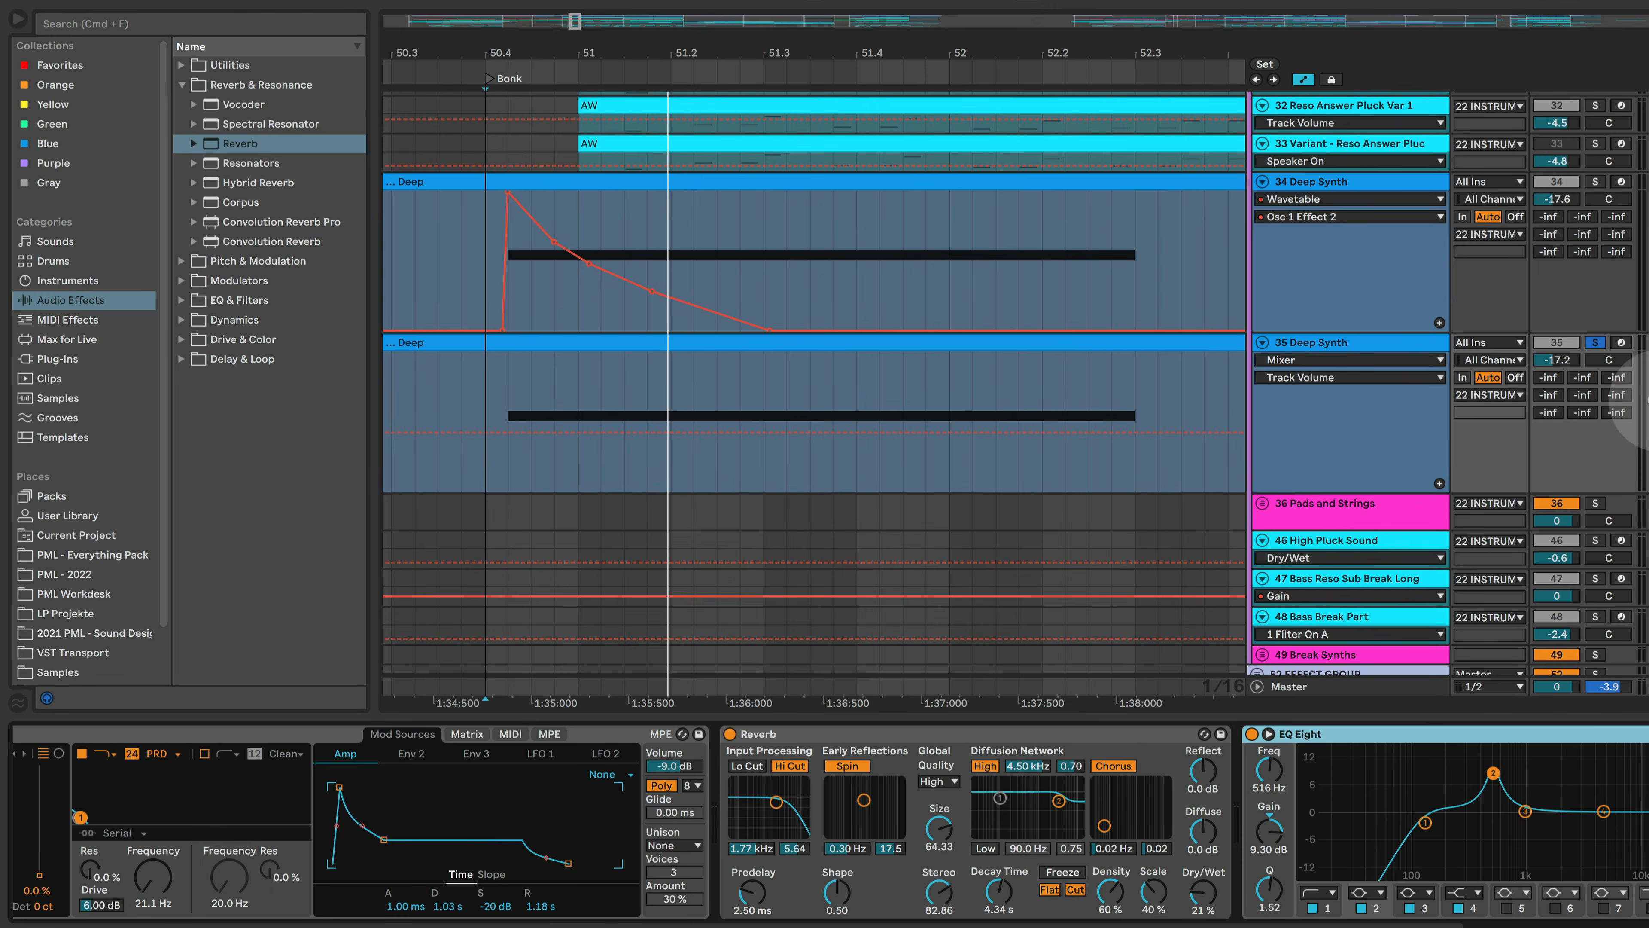
# - Lower the copied EQ Eight's band 1 low-cut frequency to 53.9 Hz, audition it, and select the boosted band 2
pyautogui.moveTo(1426, 822); pyautogui.dragTo(1384, 828)
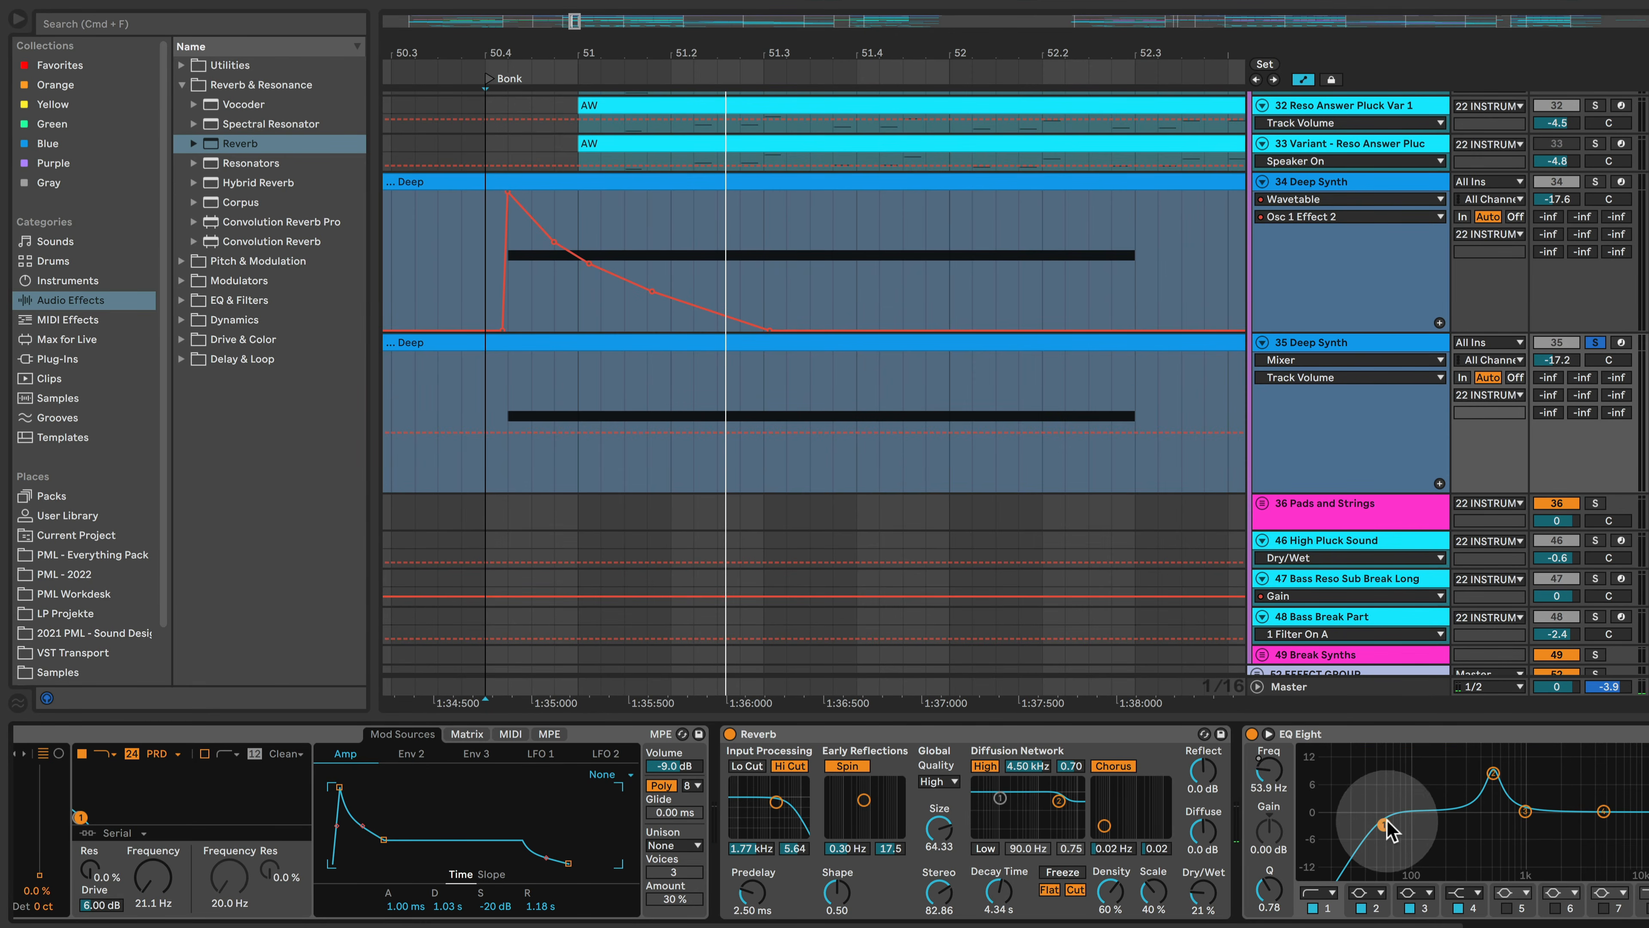
pyautogui.press('space')
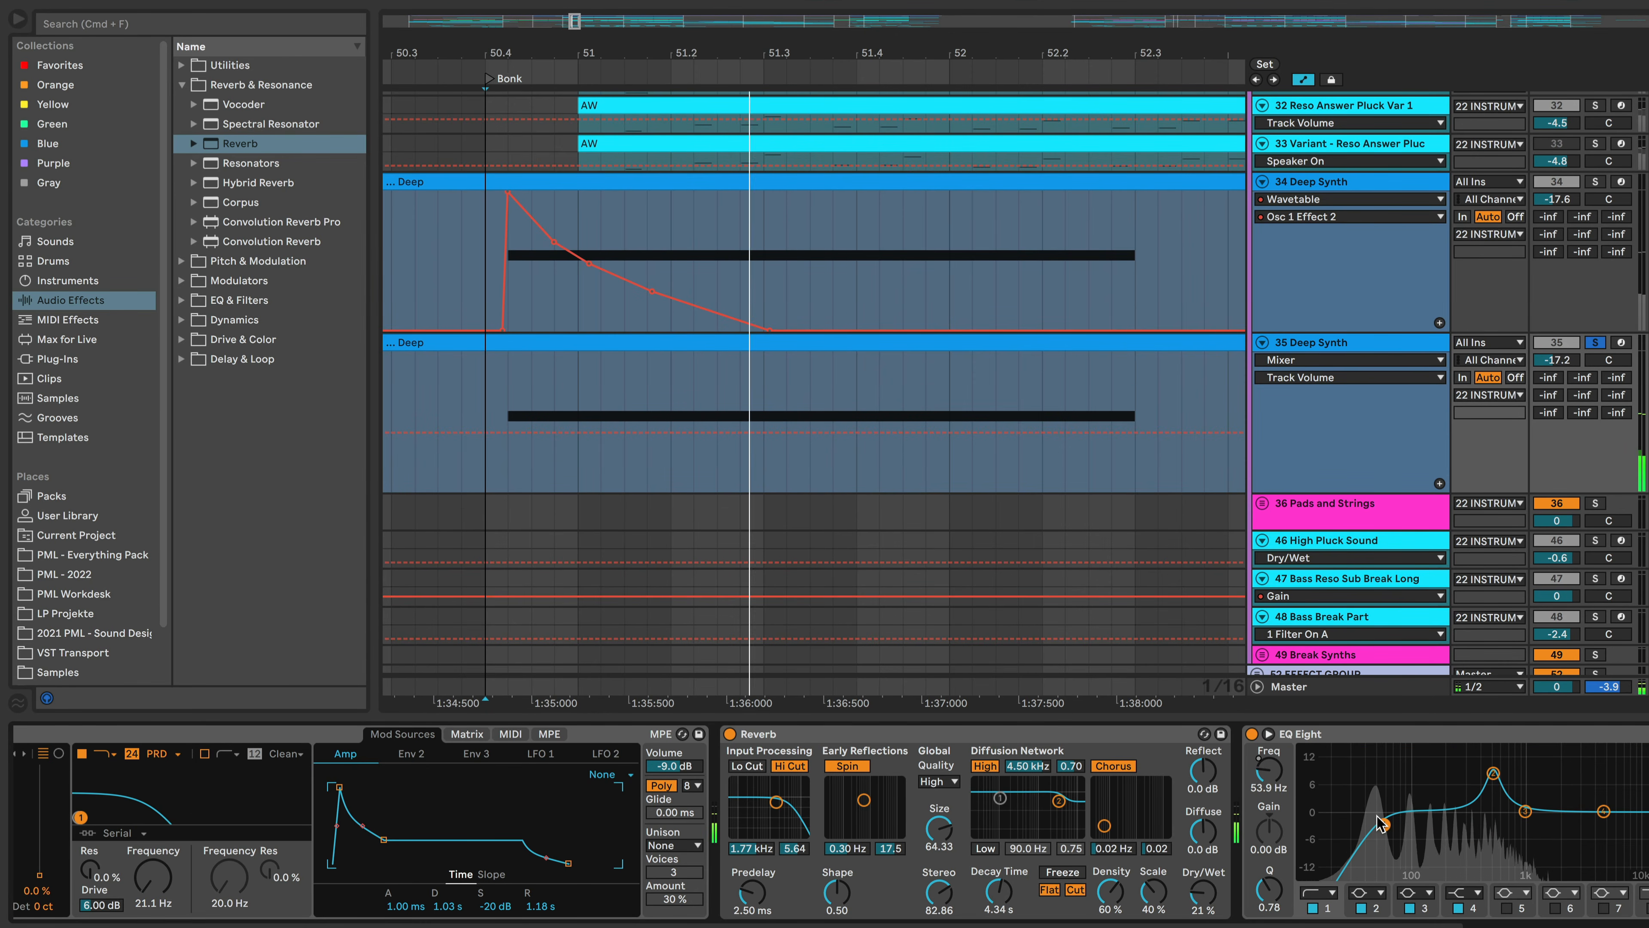
pyautogui.click(1493, 773)
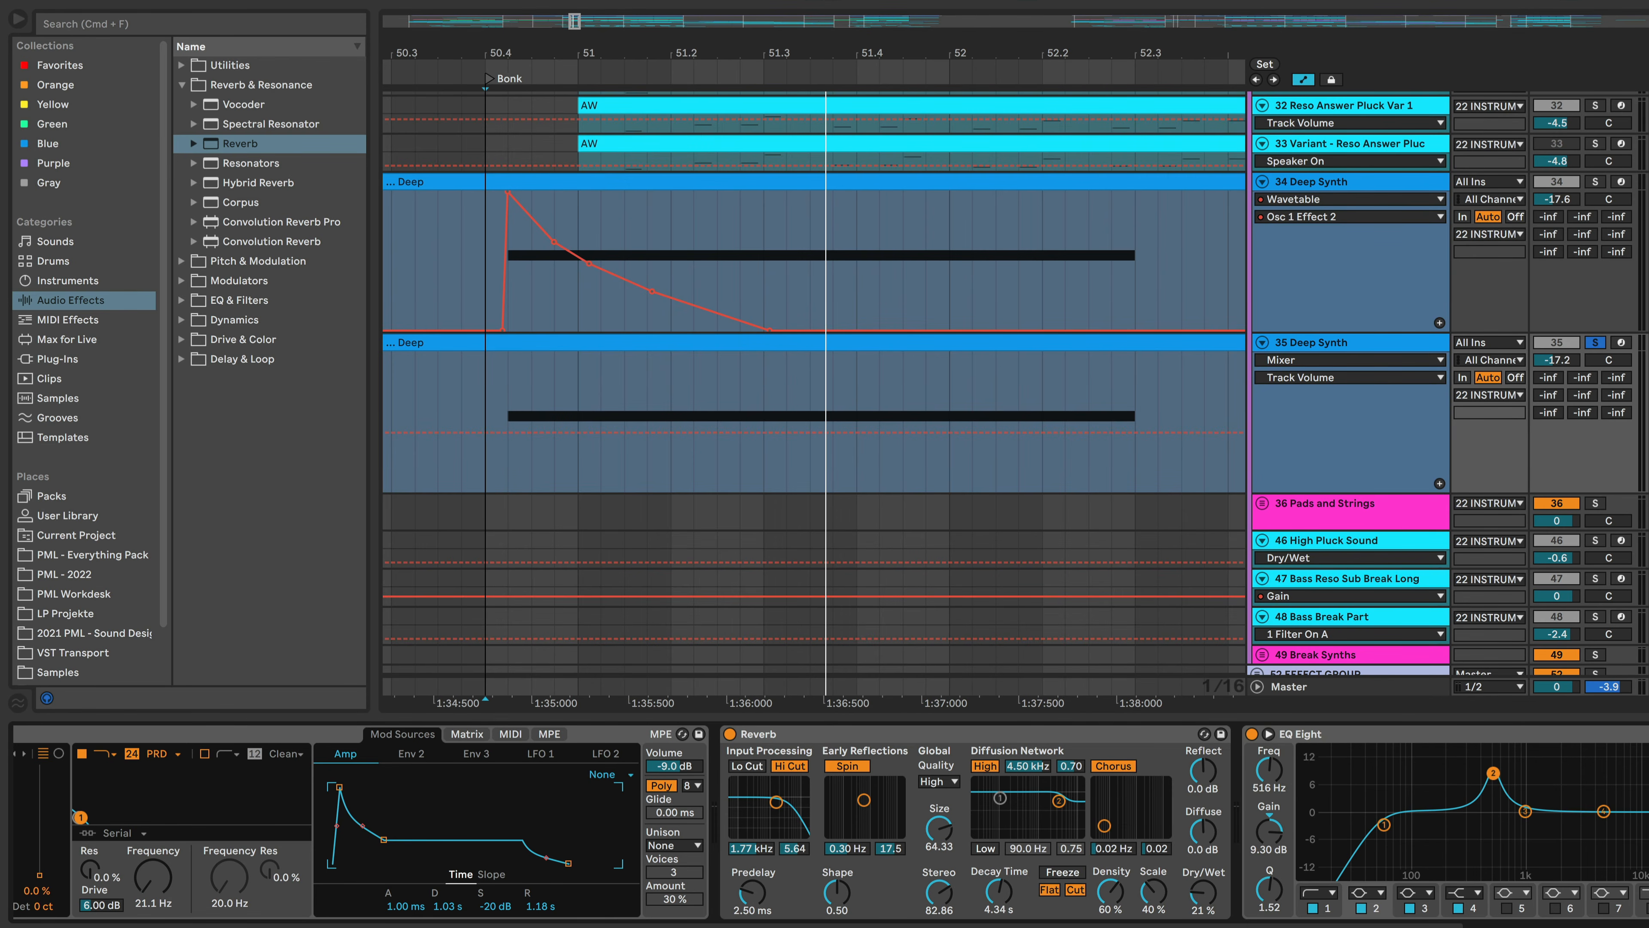
# - Solo and play the original and the duplicated Deep Synth tracks in turn to compare their sound with the EQ
pyautogui.press('space')
pyautogui.press('space')
pyautogui.click(1595, 183)
pyautogui.press('space')
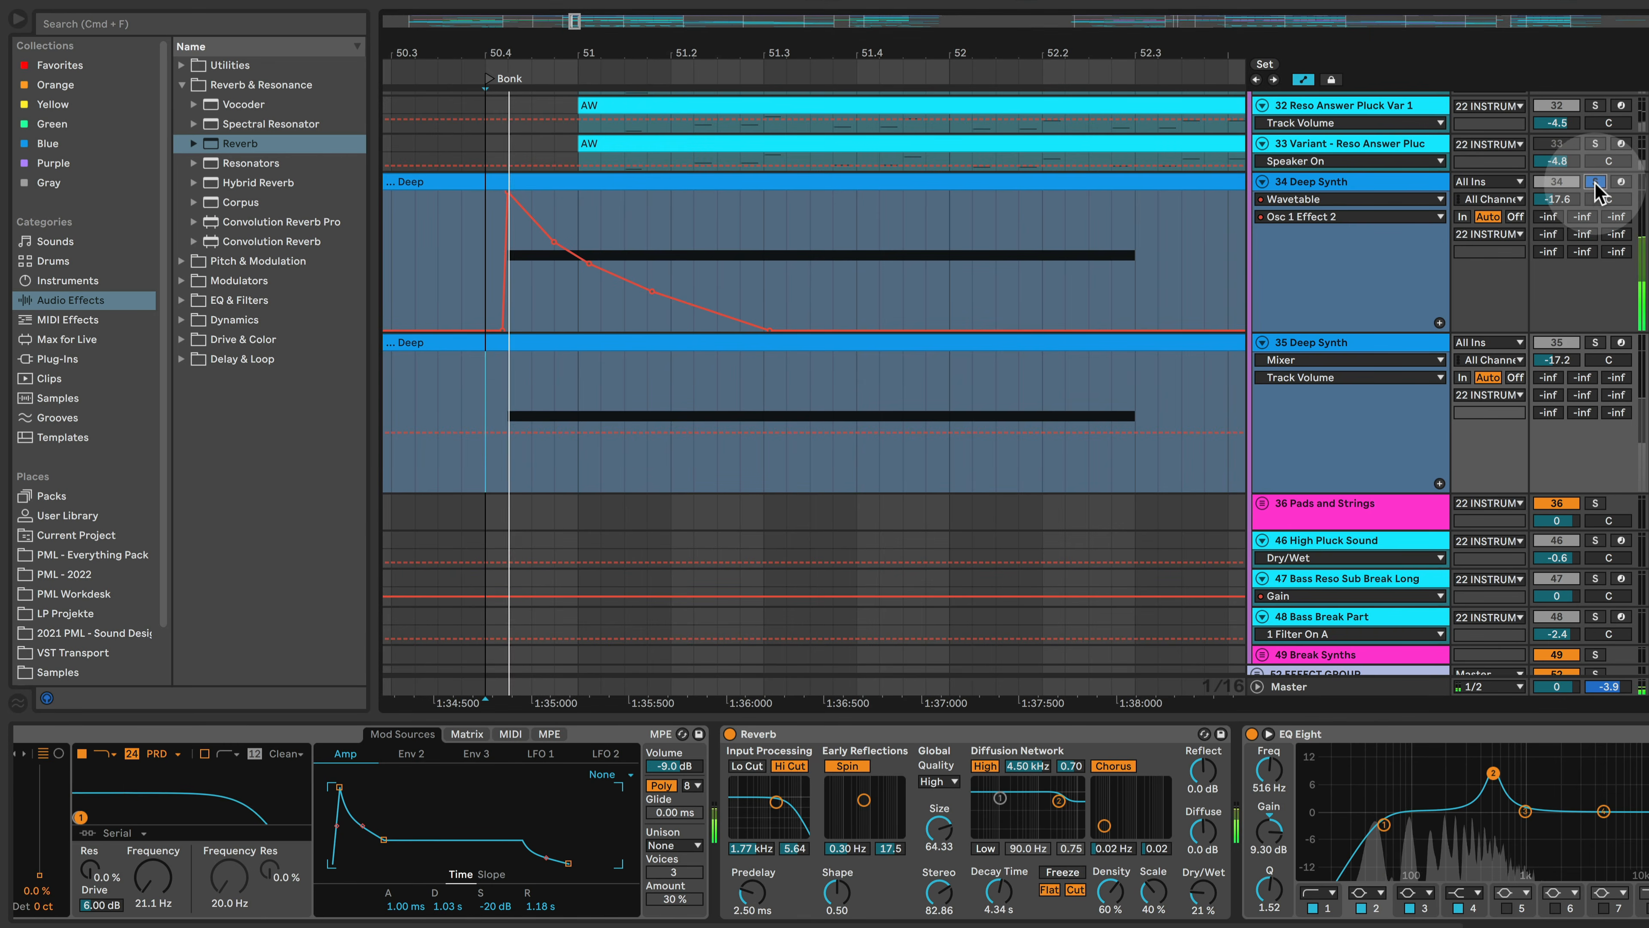
pyautogui.click(1595, 342)
pyautogui.press('space')
pyautogui.press('space')
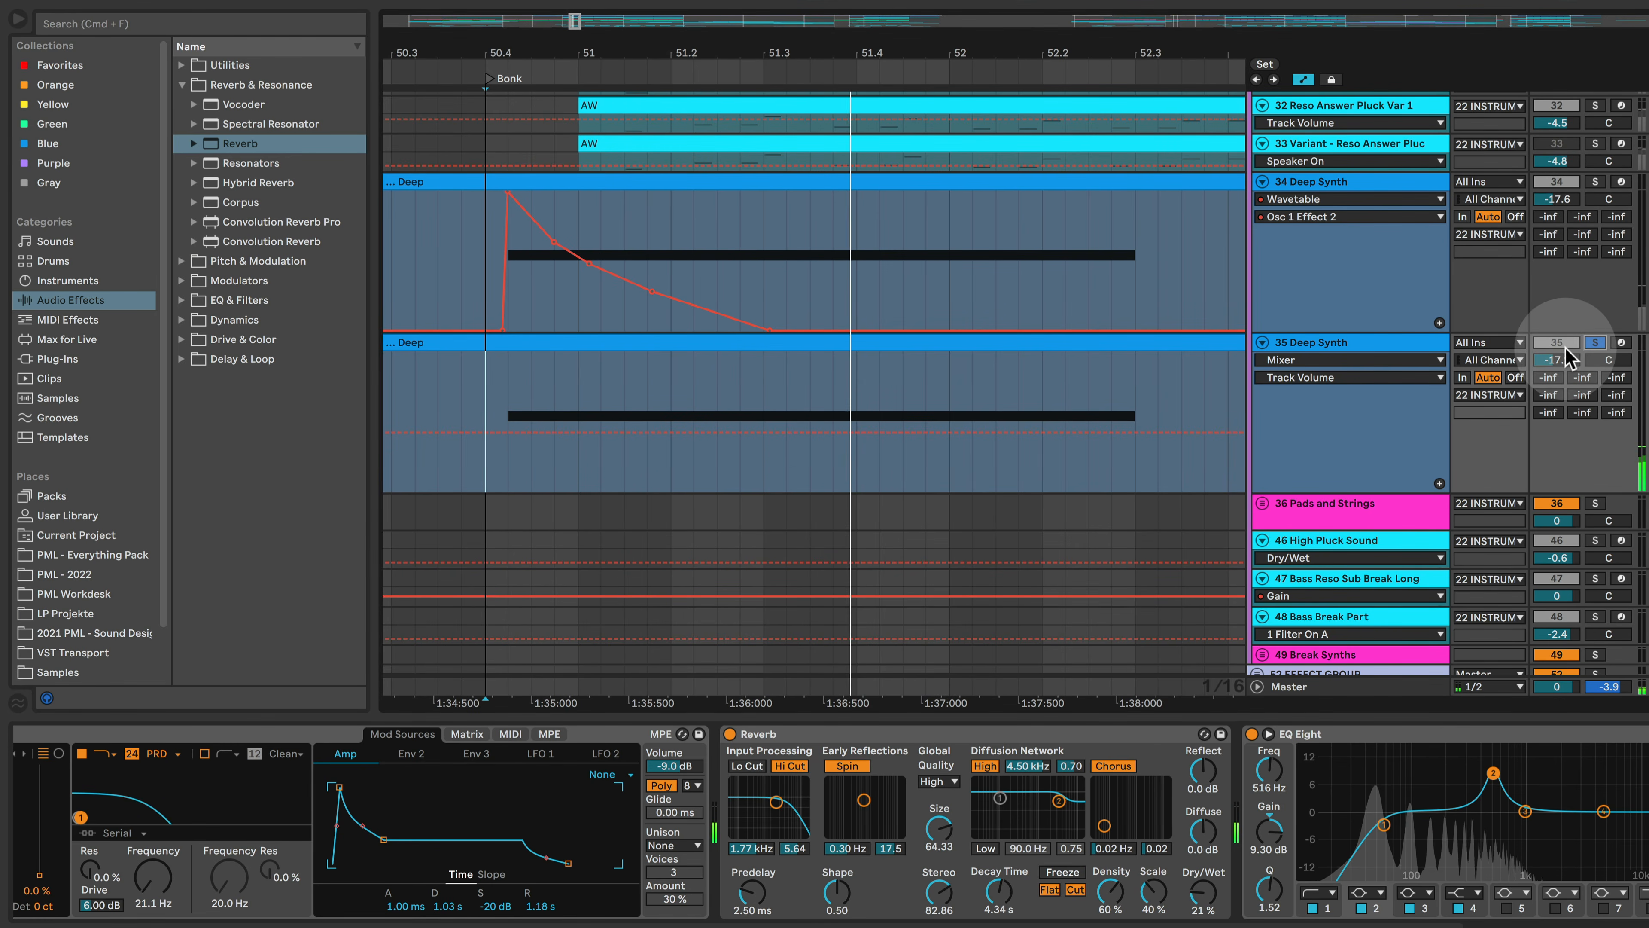
pyautogui.press('space')
# - Deactivate the original Deep Synth track, unsolo the duplicate, and set its volume to -14.2 dB within the full mix
pyautogui.hscroll(-5, 1572, 913)
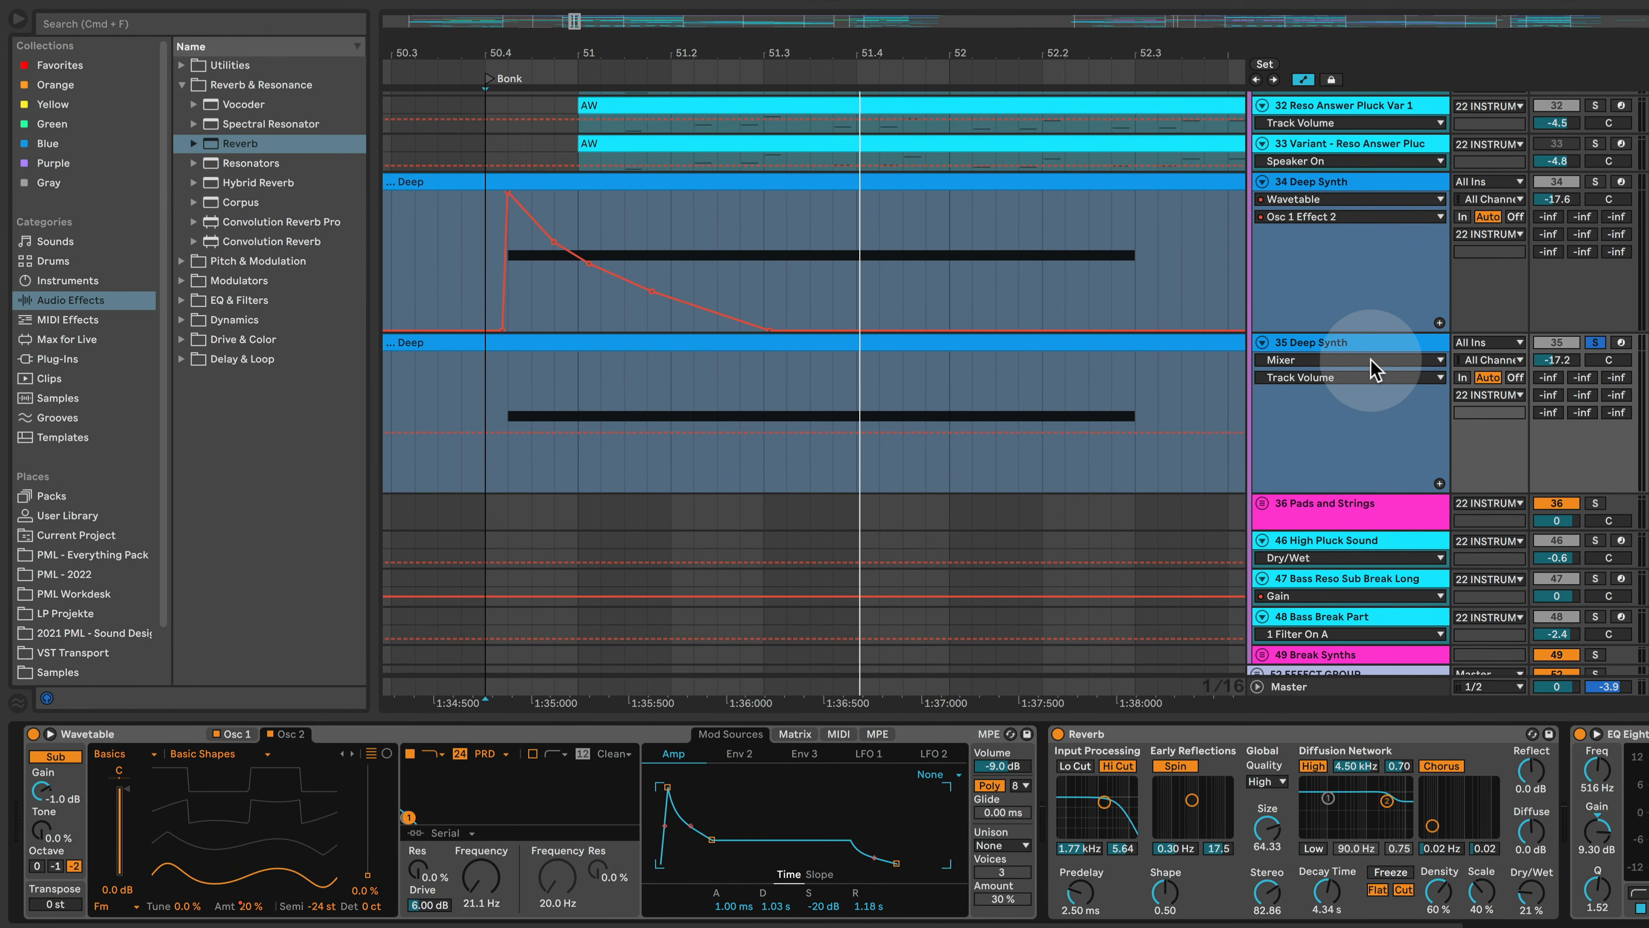
pyautogui.click(1550, 179)
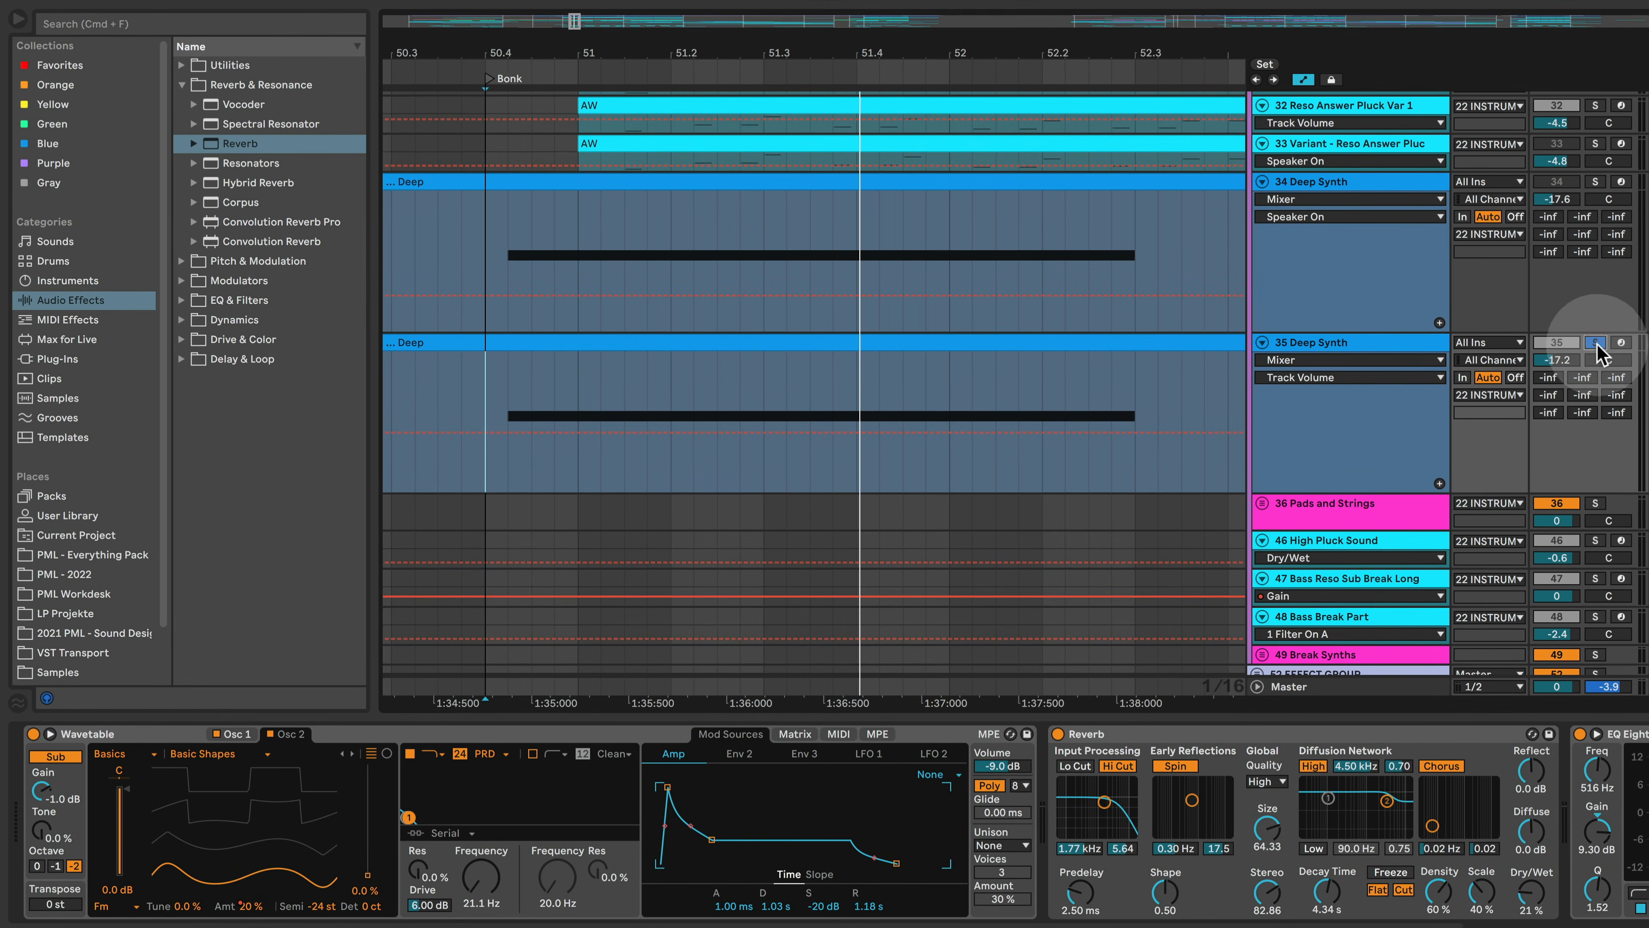
pyautogui.click(1597, 345)
pyautogui.moveTo(932, 50); pyautogui.dragTo(931, 6)
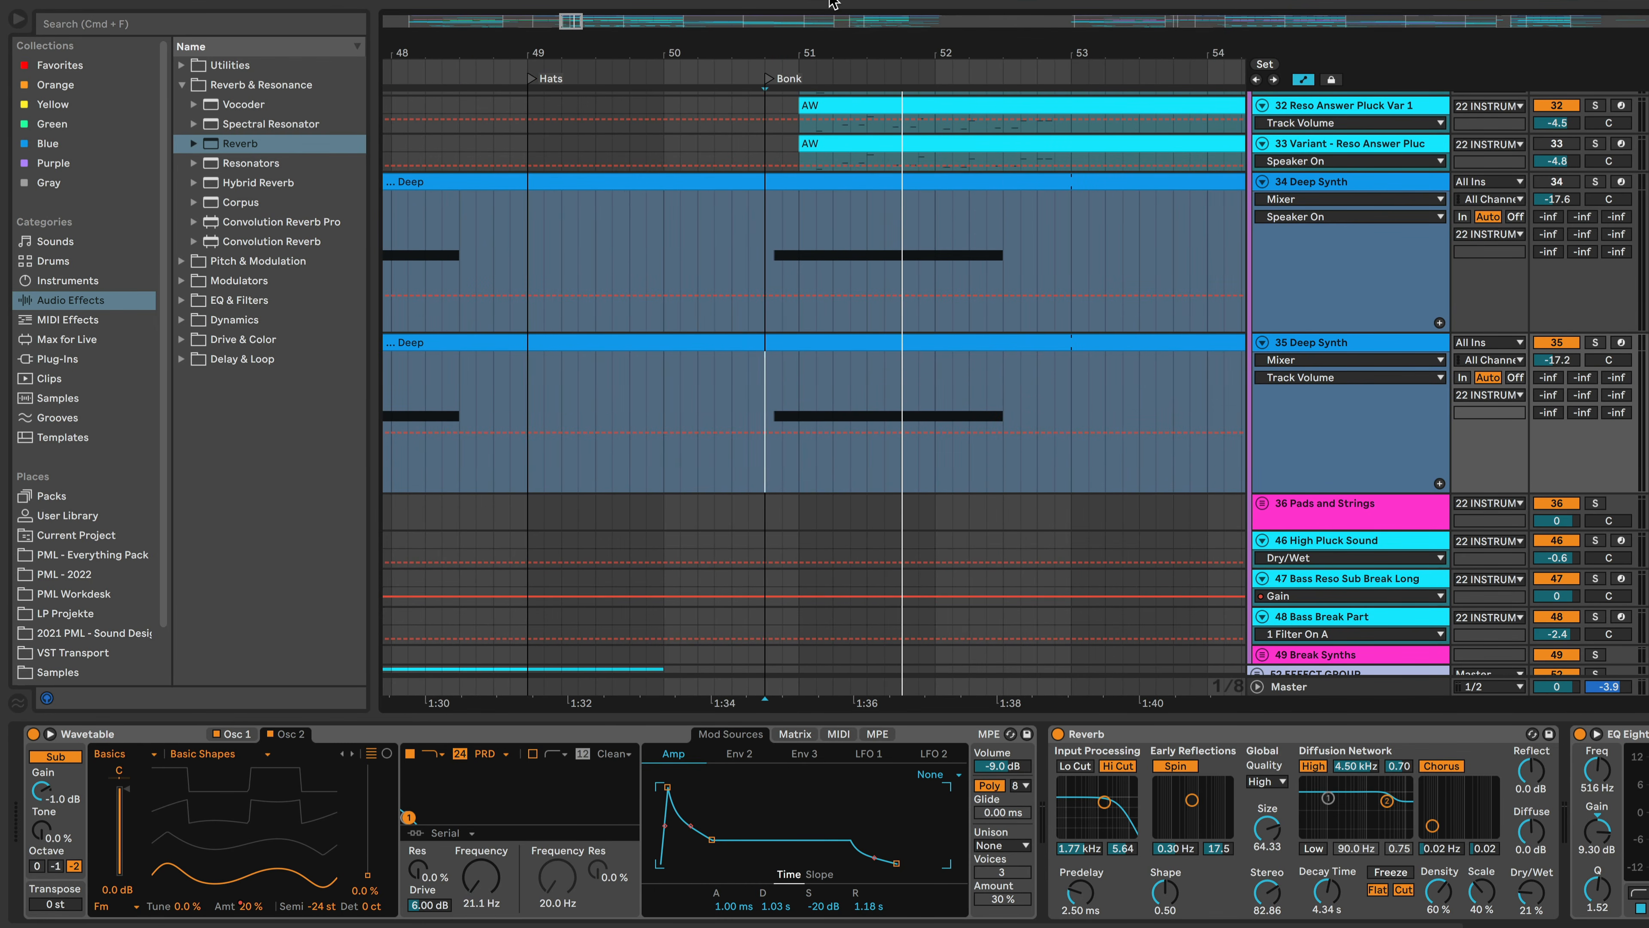
pyautogui.moveTo(1557, 360); pyautogui.dragTo(1557, 353)
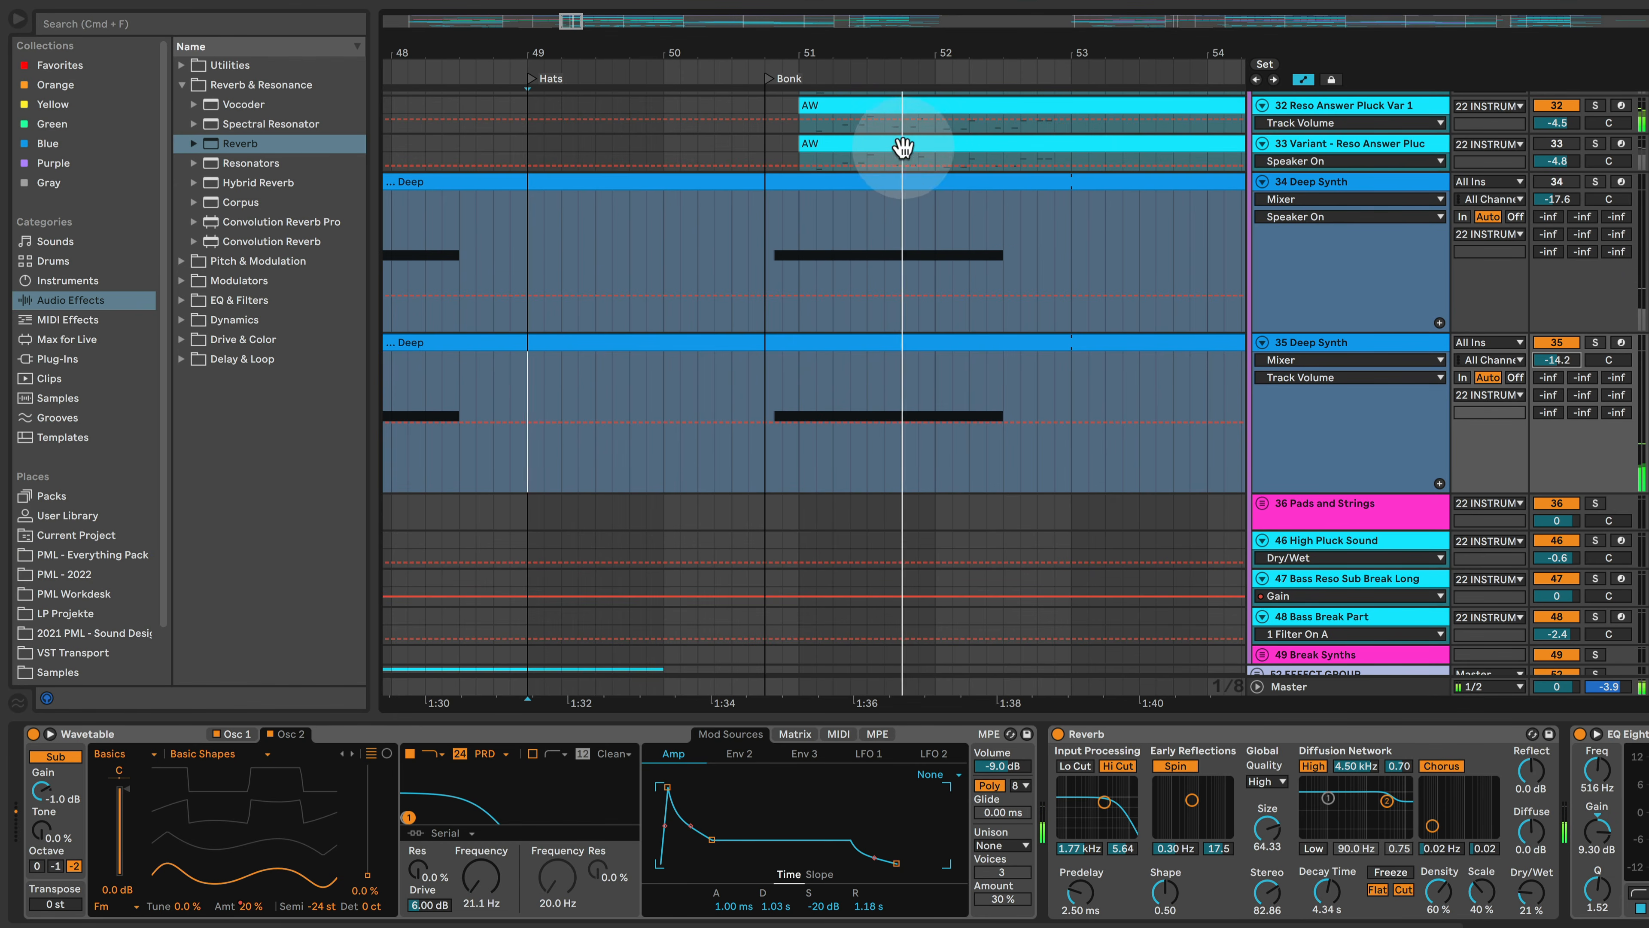
pyautogui.moveTo(798, 56); pyautogui.dragTo(797, 44)
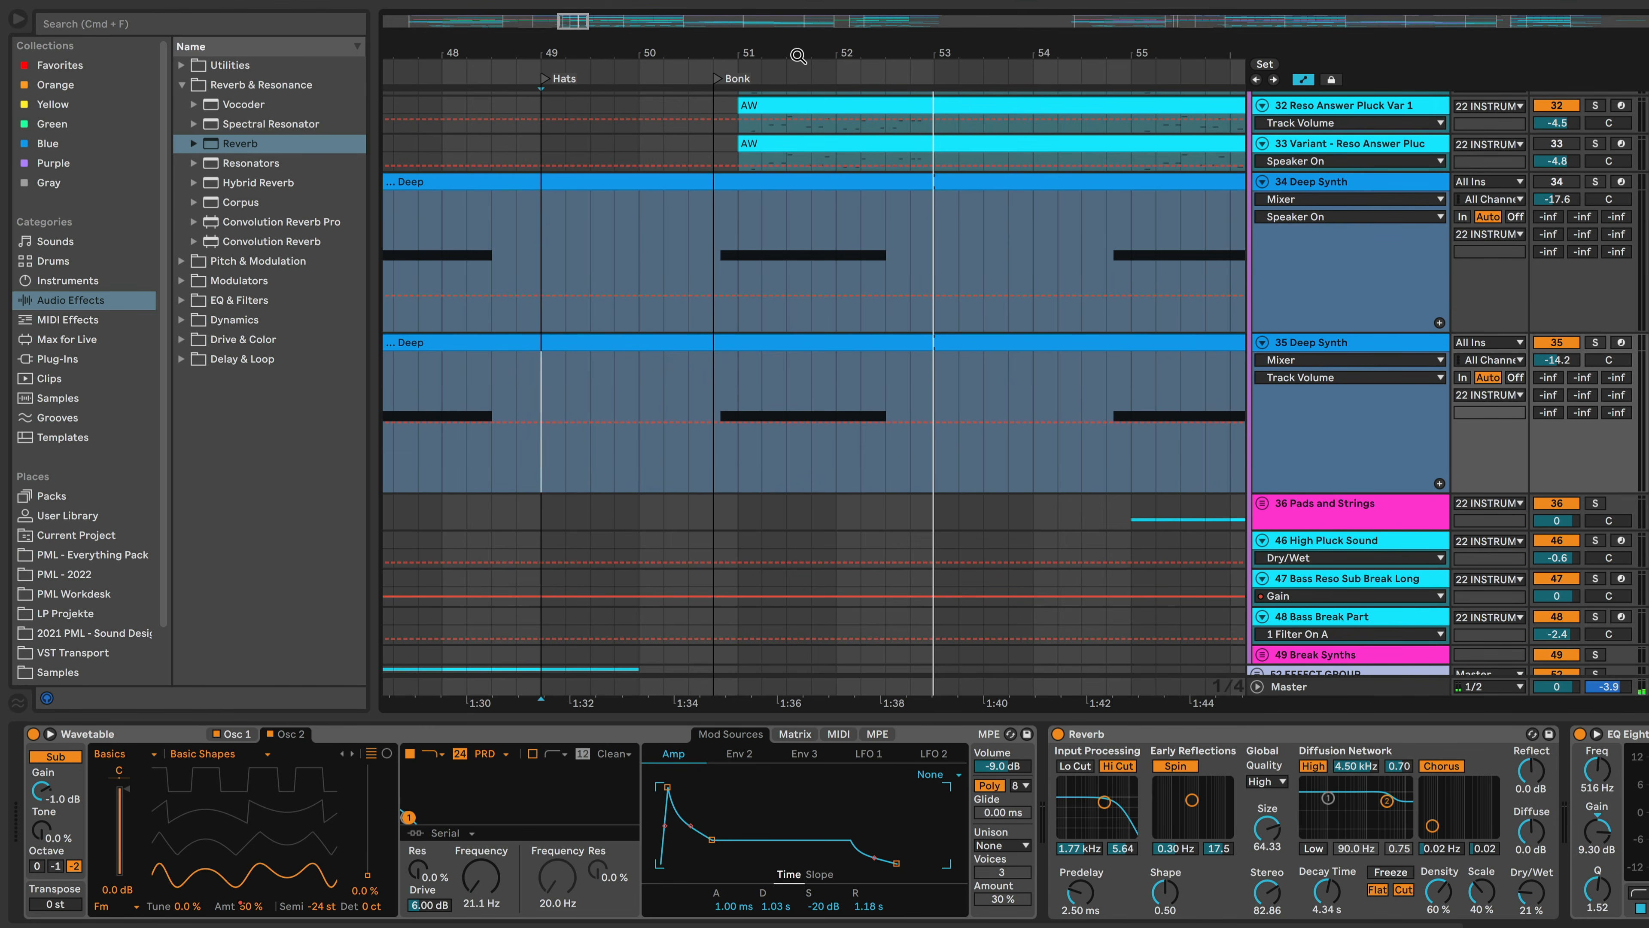
pyautogui.scroll(5, 759, 241)
pyautogui.scroll(2, 682, 256)
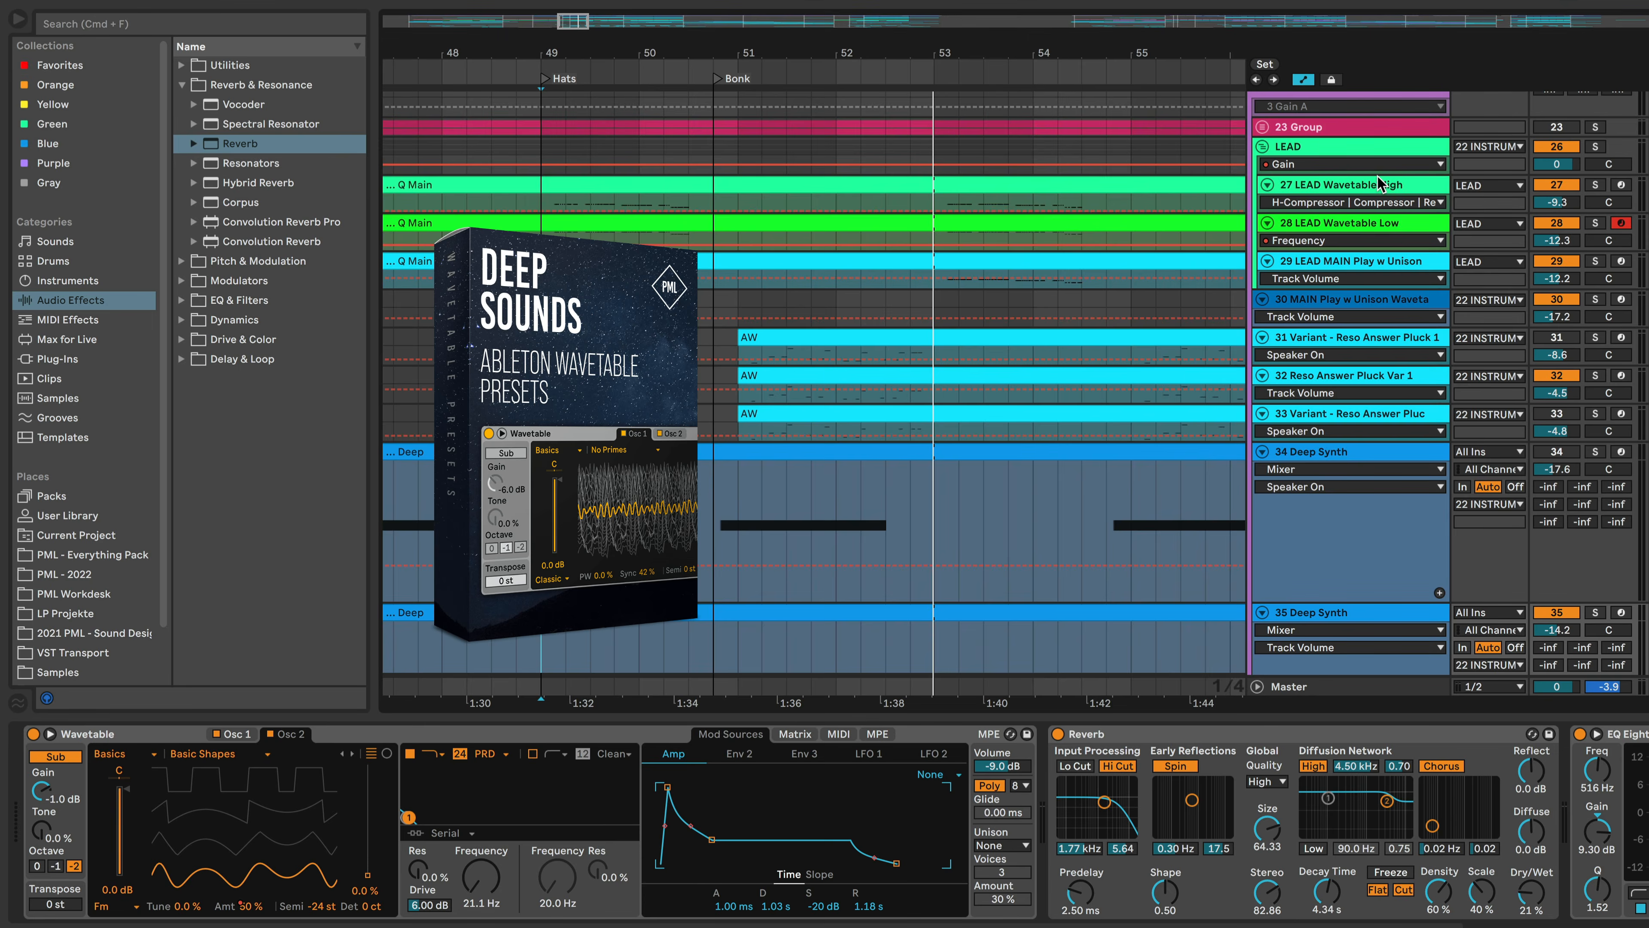
pyautogui.scroll(-1, 1274, 590)
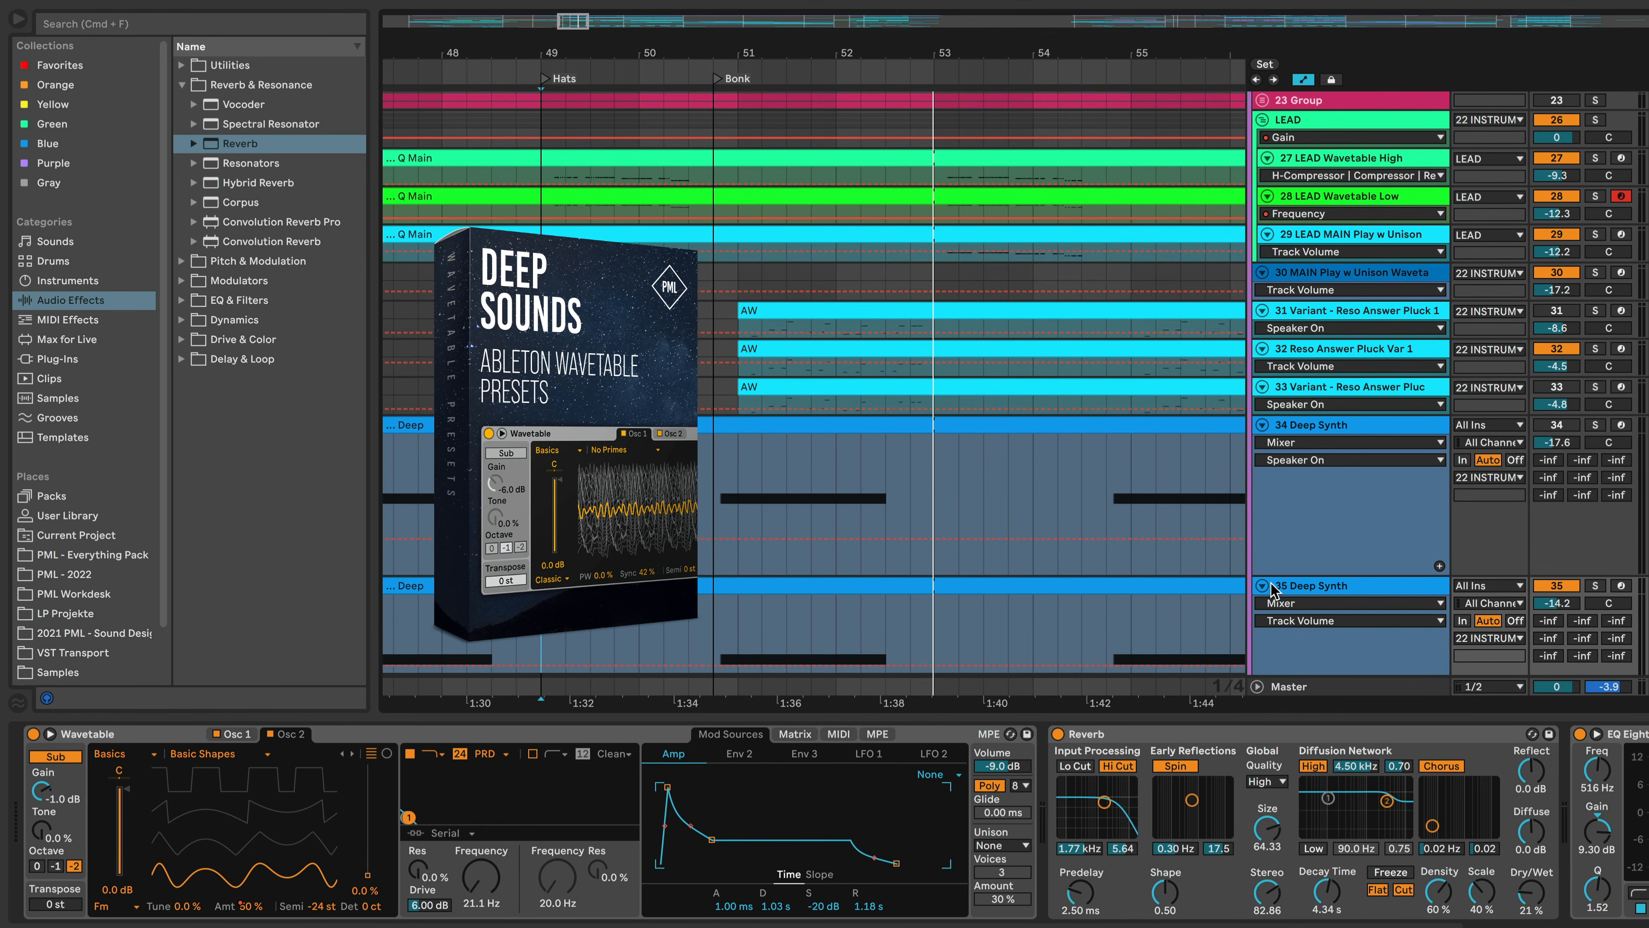